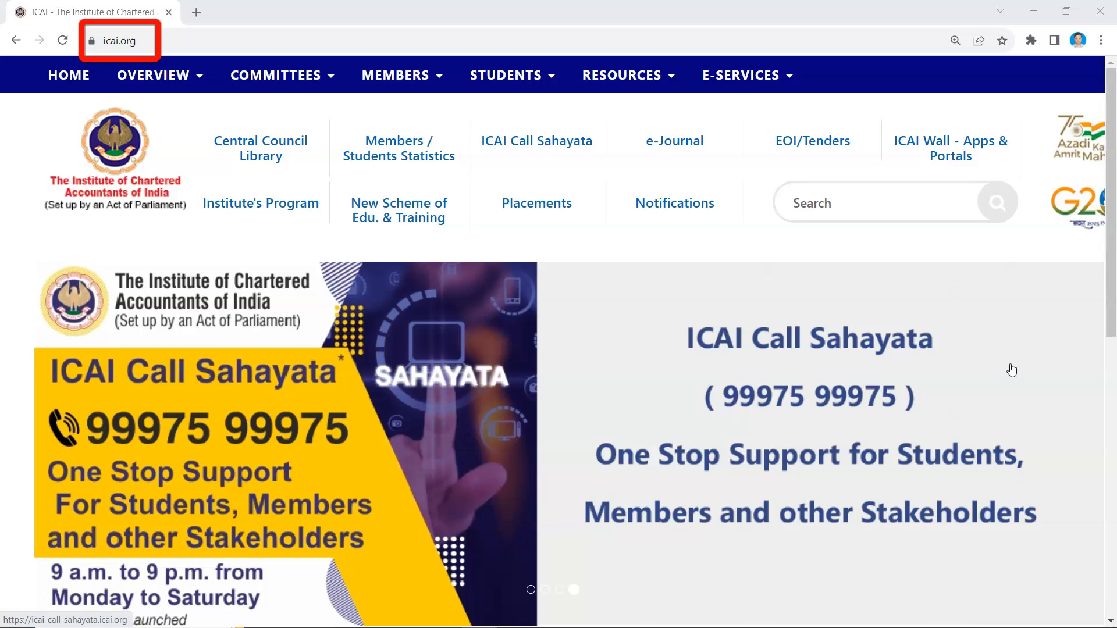
Step: Go to the Self Service Portal and start a First Time User (New Student) registration
scroll(1012, 370, "down", 5)
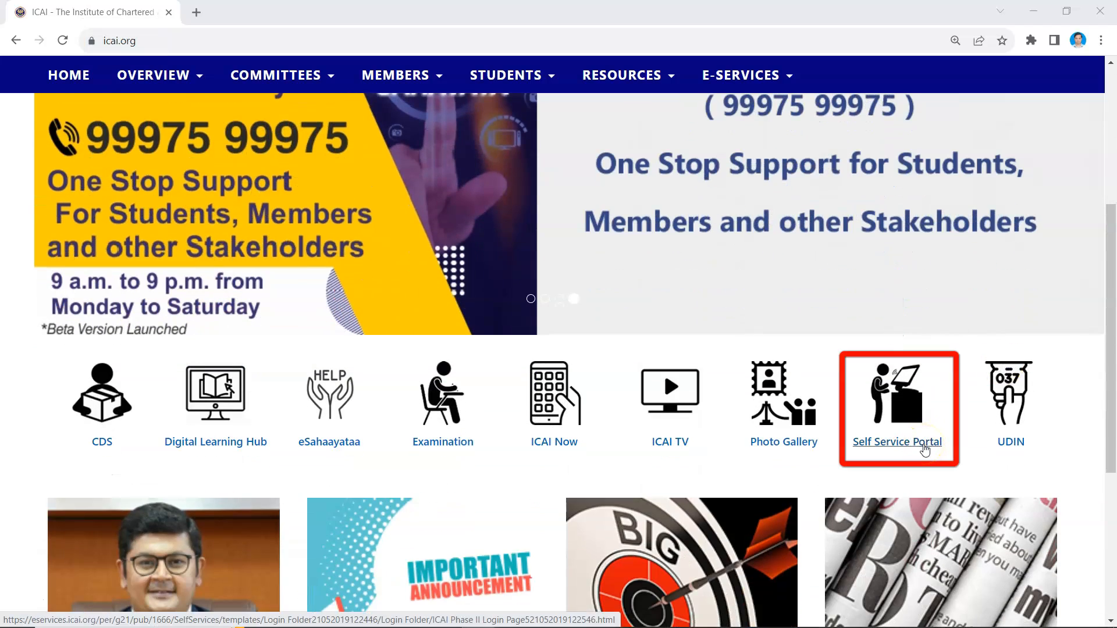
left_click(925, 445)
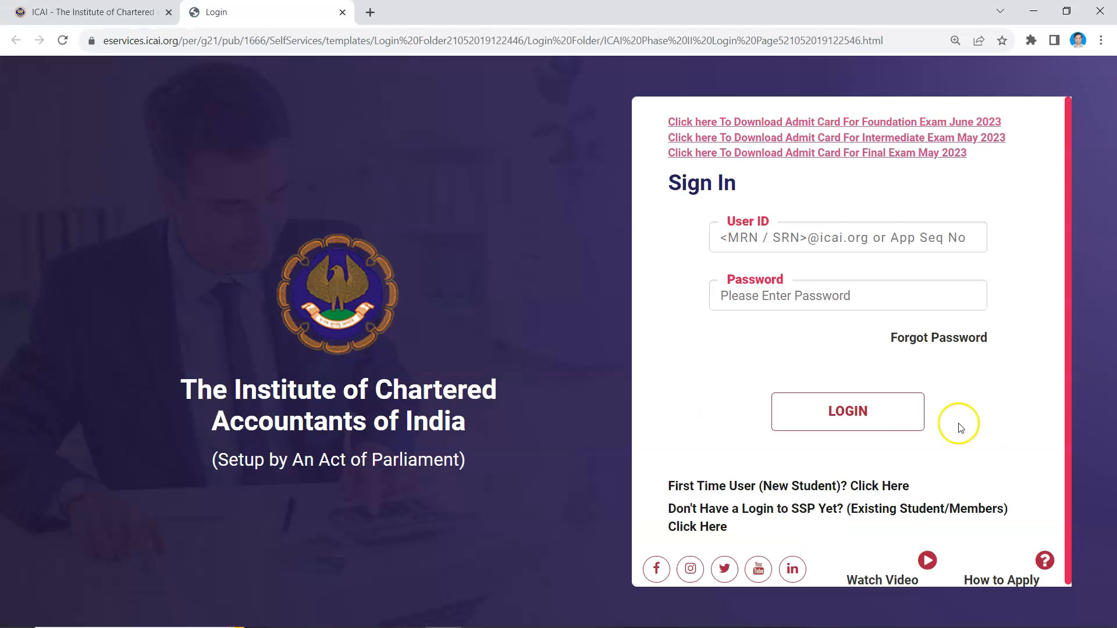
left_click(662, 492)
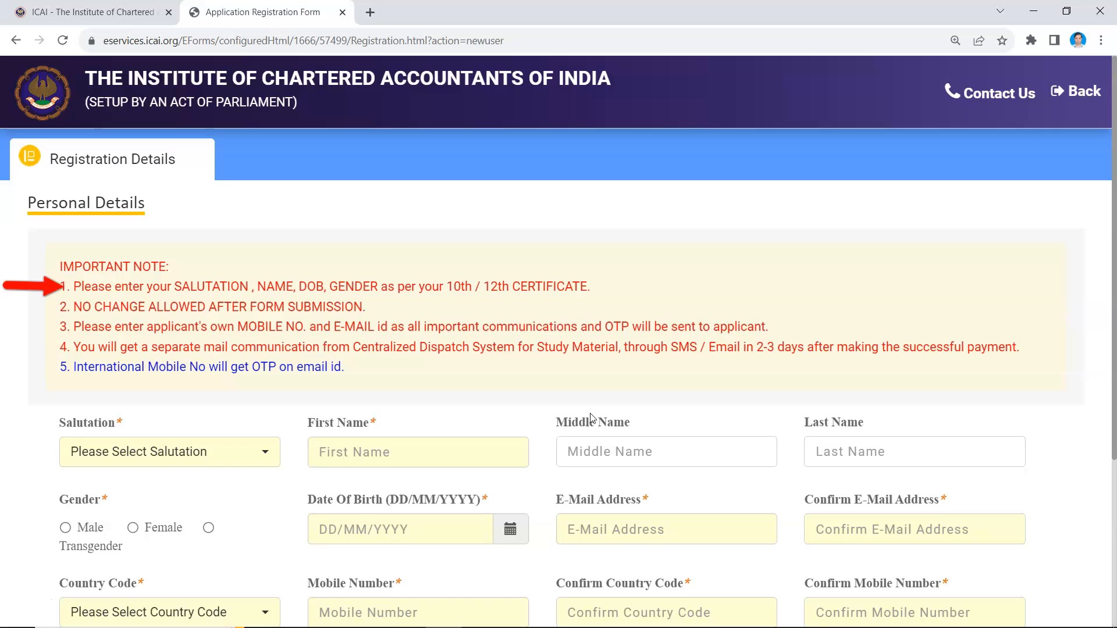
triple_click(603, 294)
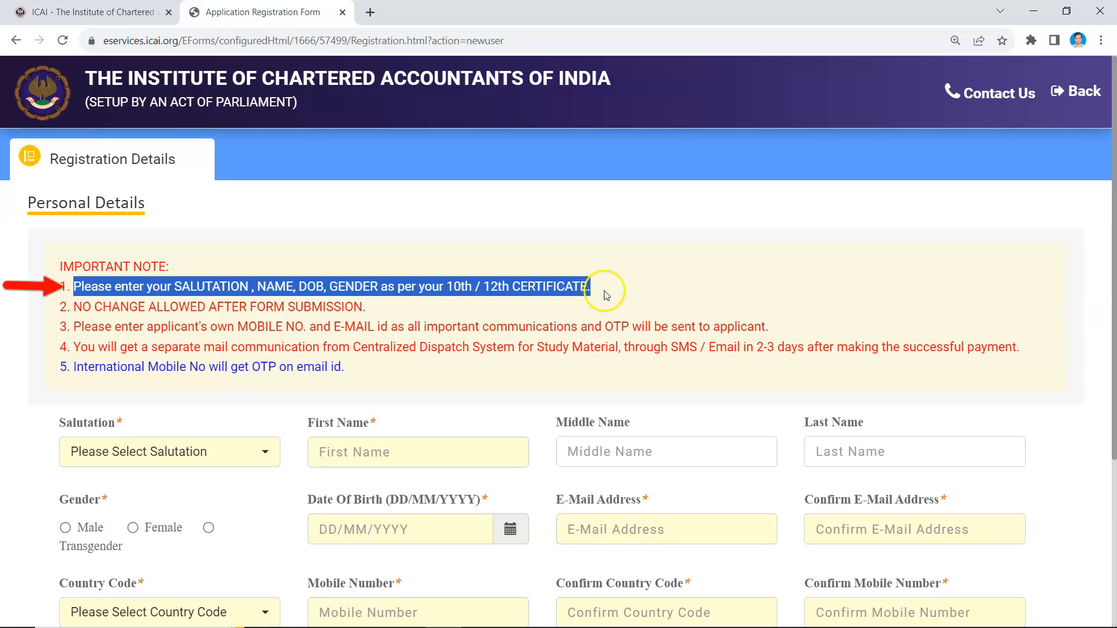
left_click(628, 262)
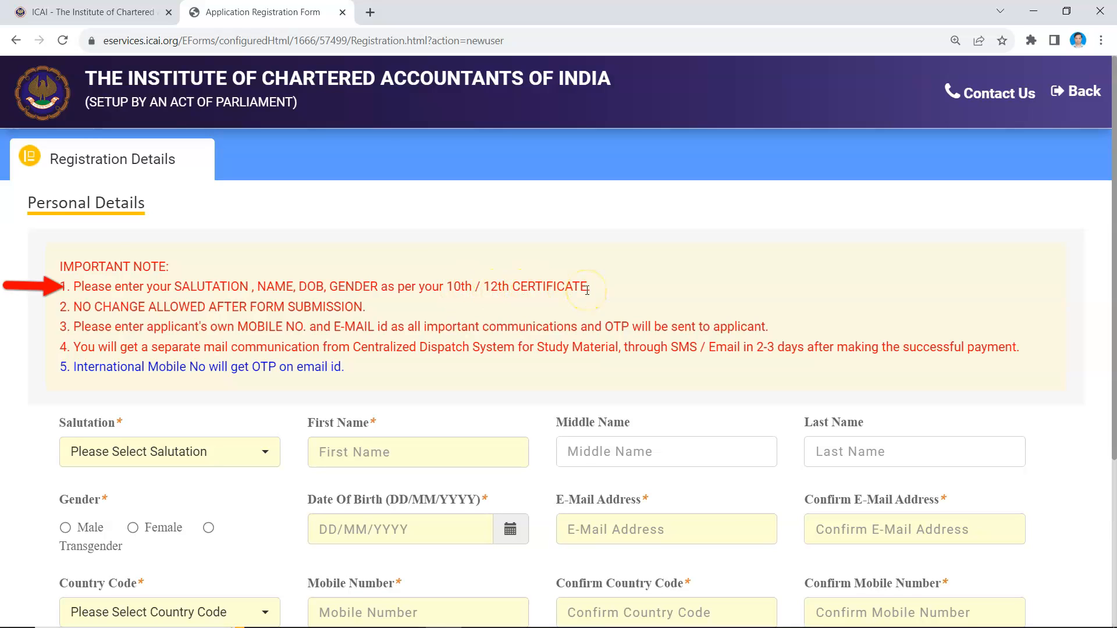
triple_click(371, 308)
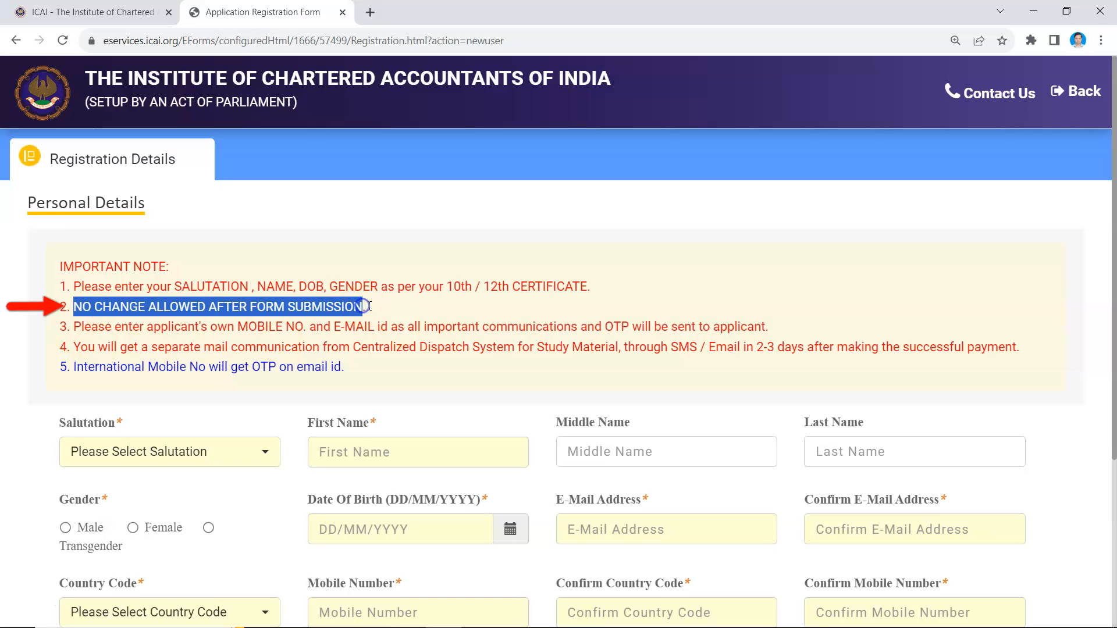
left_click(372, 309)
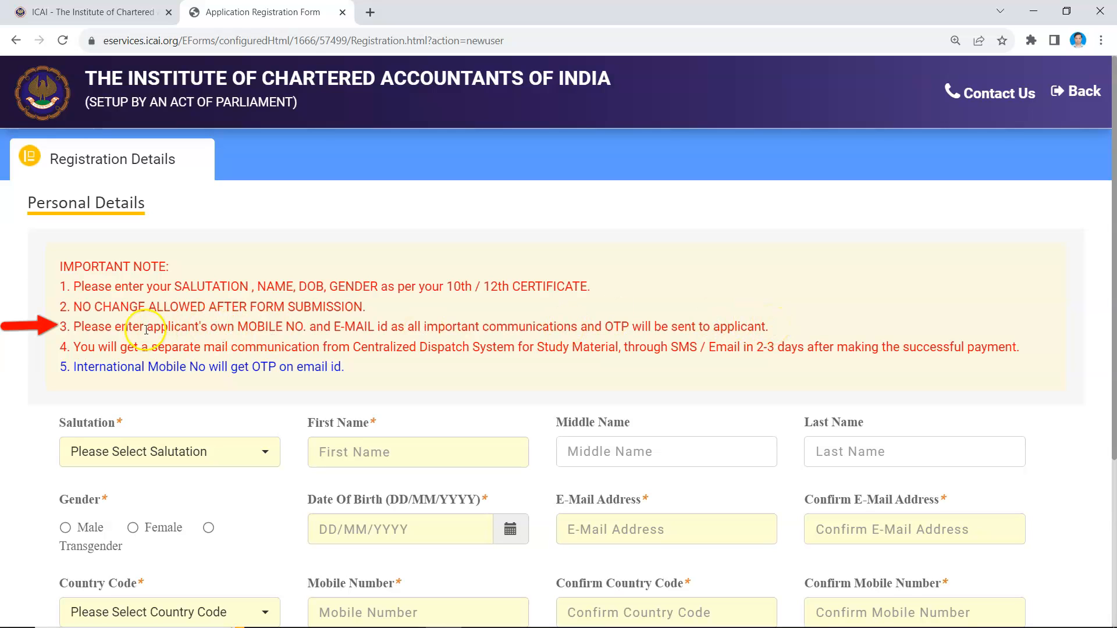
left_click_drag(146, 328, 756, 329)
left_click_drag(238, 329, 387, 326)
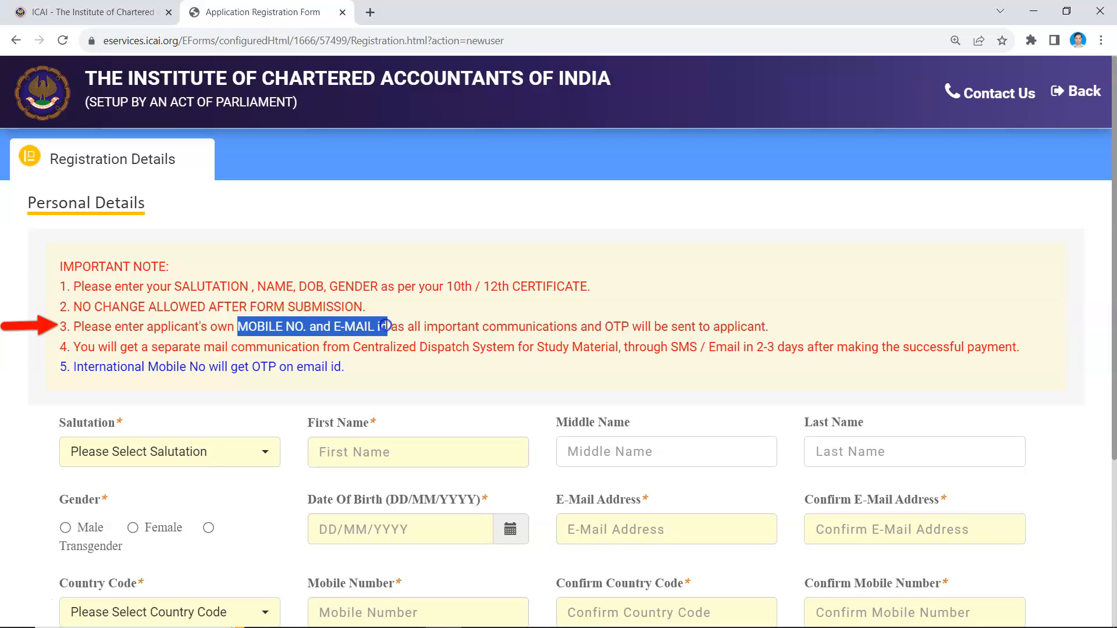
left_click(763, 327)
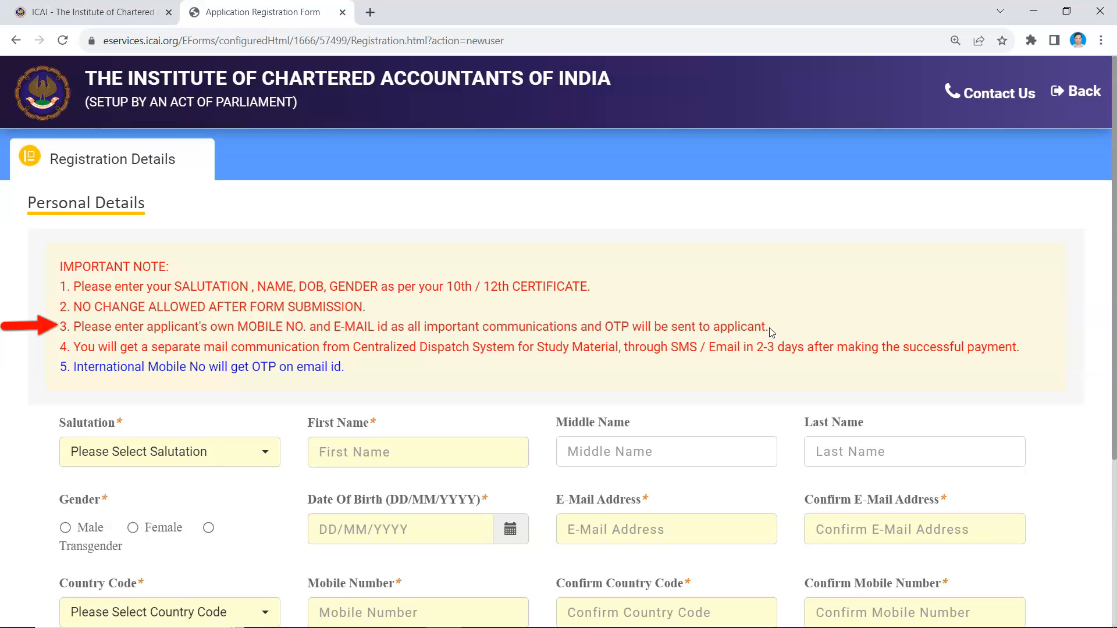
left_click(763, 326)
left_click(740, 327)
left_click_drag(237, 327, 402, 331)
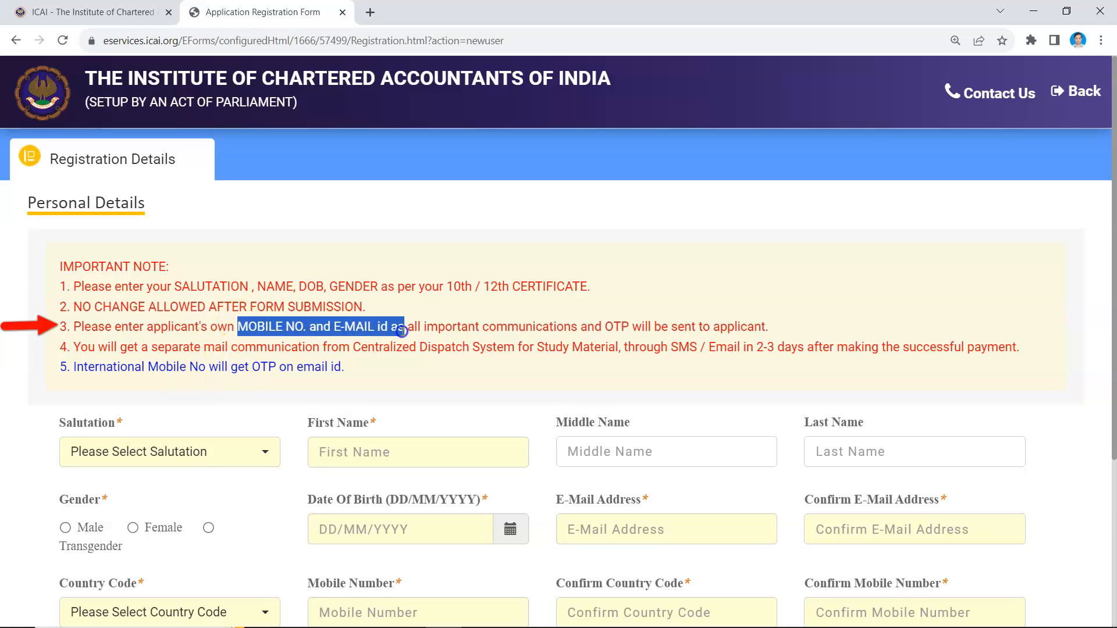
left_click(76, 344)
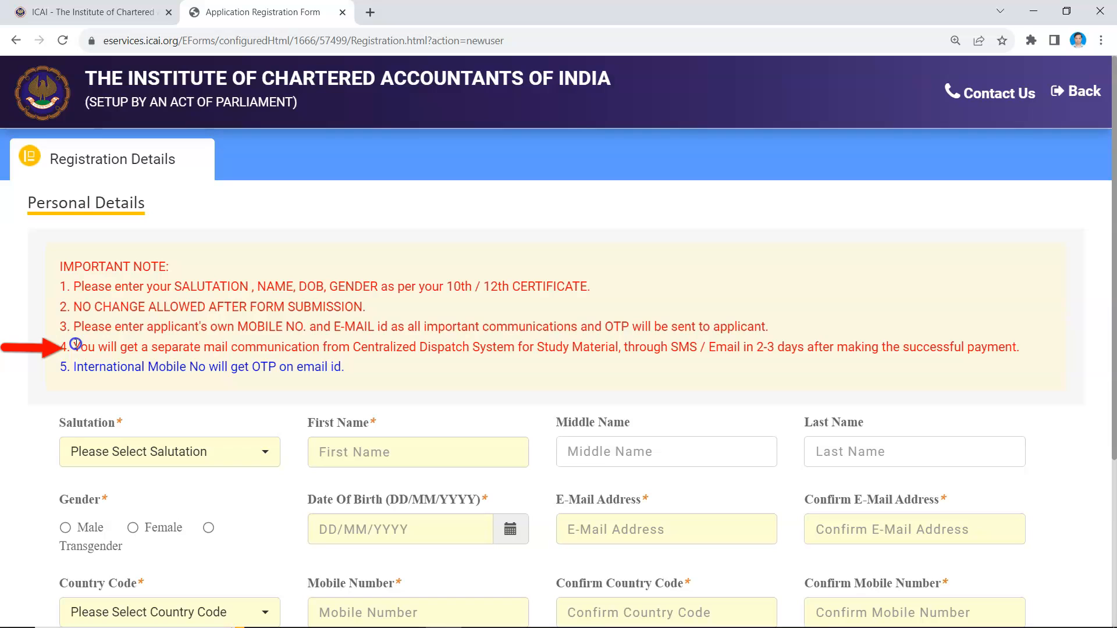
triple_click(77, 344)
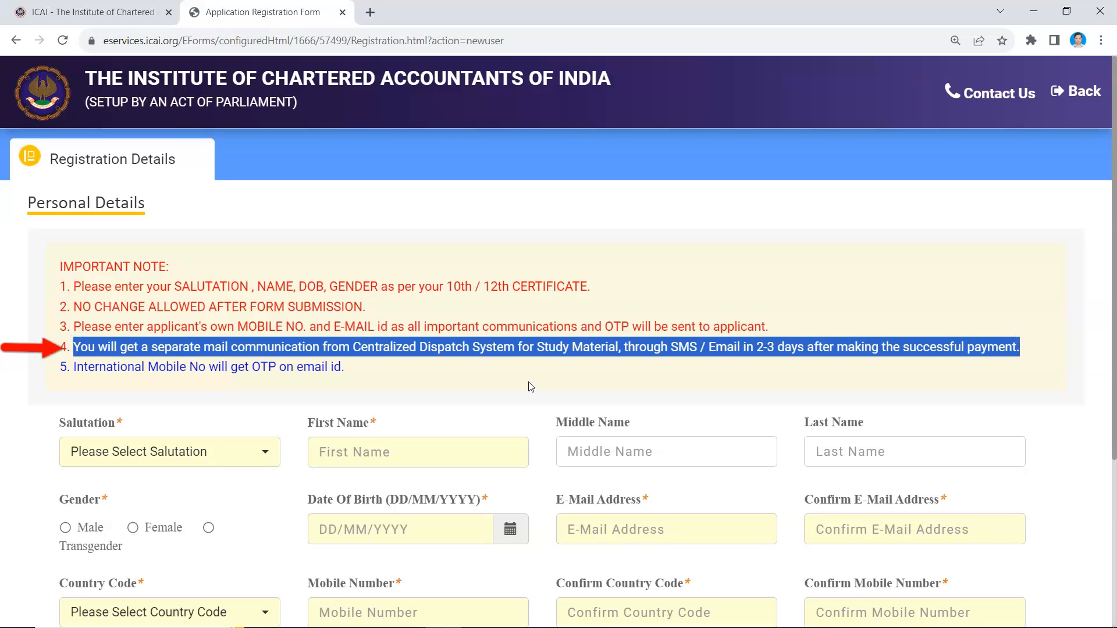
left_click_drag(741, 347, 810, 348)
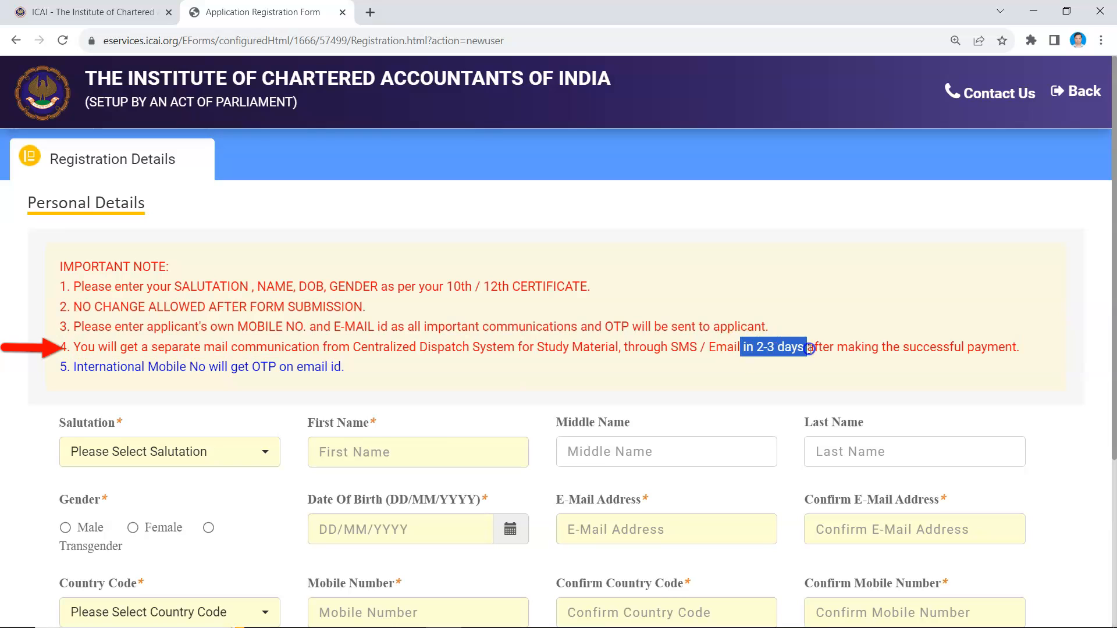
left_click(809, 348)
left_click_drag(353, 347, 637, 348)
left_click_drag(149, 347, 324, 348)
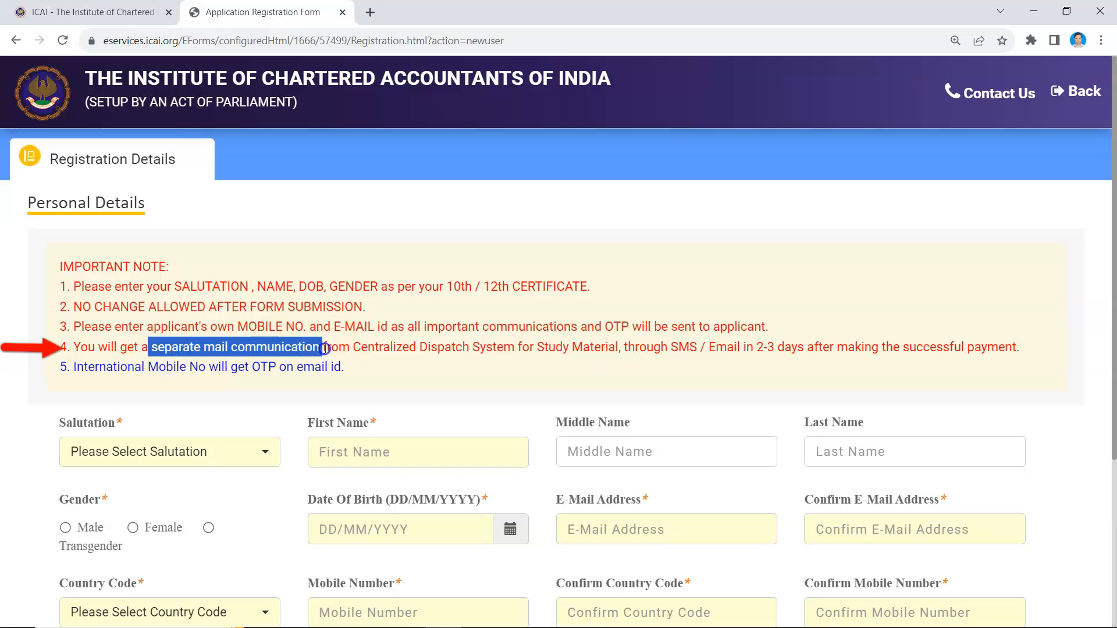
left_click(624, 347)
left_click_drag(624, 347, 804, 348)
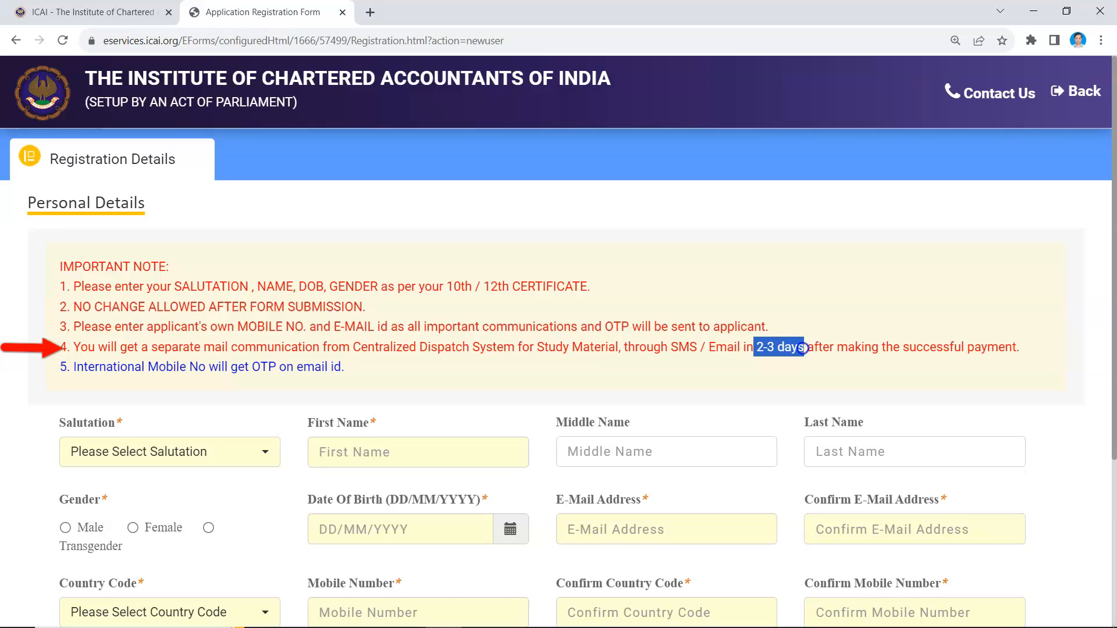
left_click(400, 369)
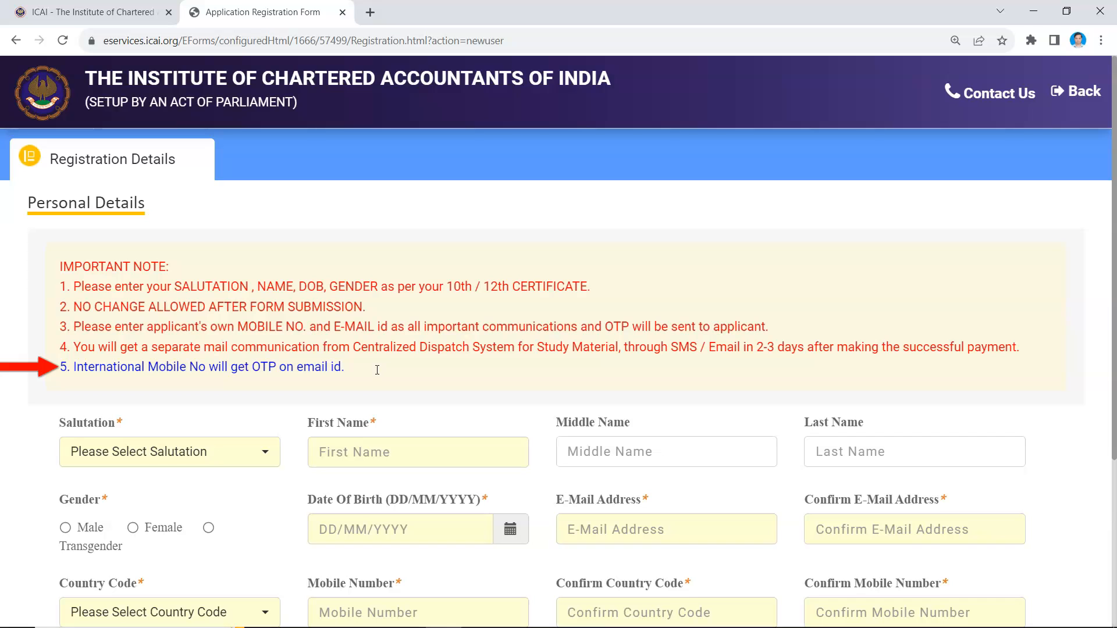
scroll(377, 370, "down", 3)
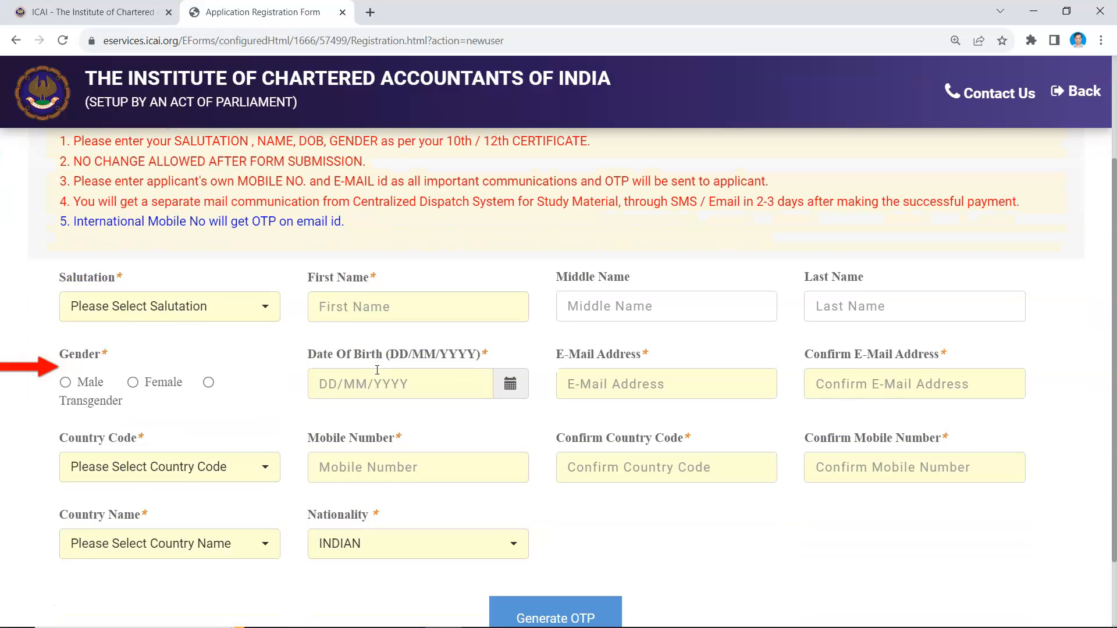
Step: Choose INDIAN nationality on the filled personal details and generate the OTP
scroll(377, 370, "down", 1)
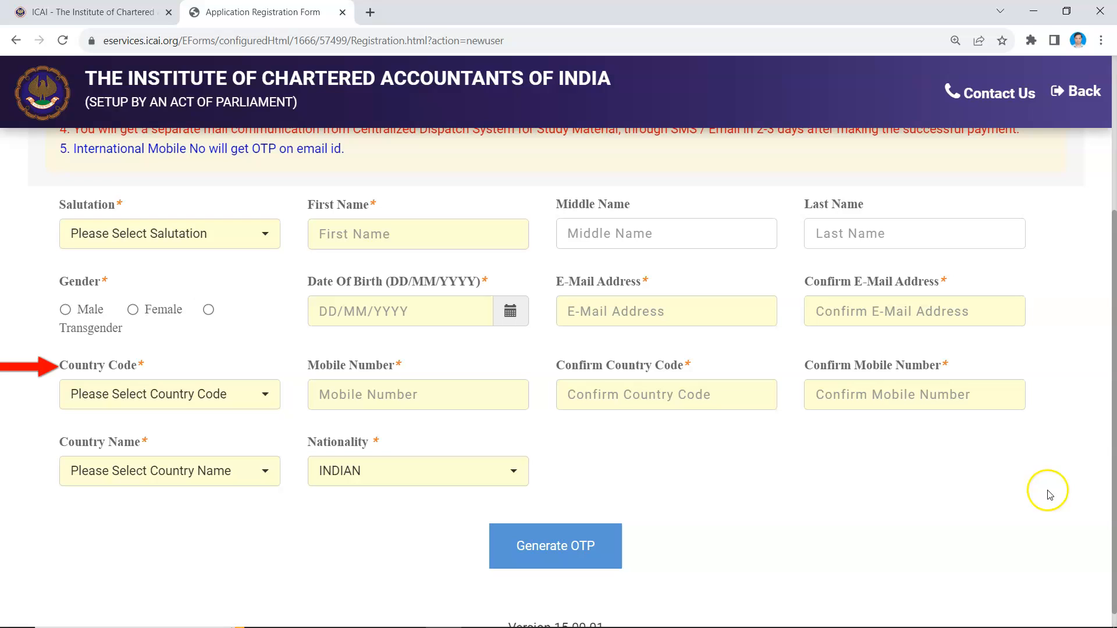
left_click(406, 479)
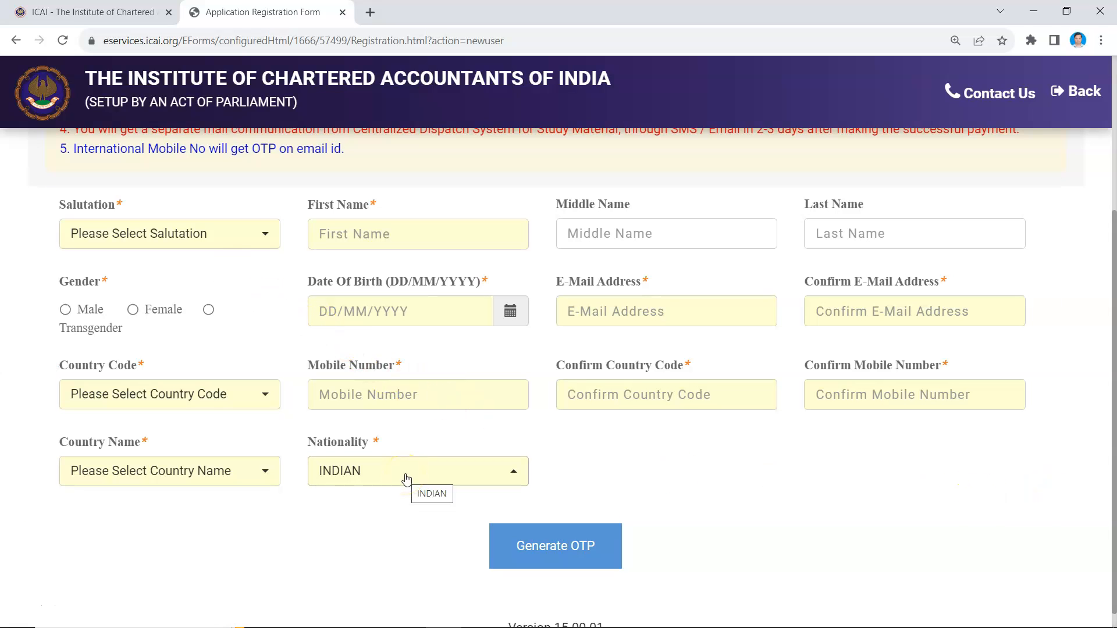
left_click(532, 549)
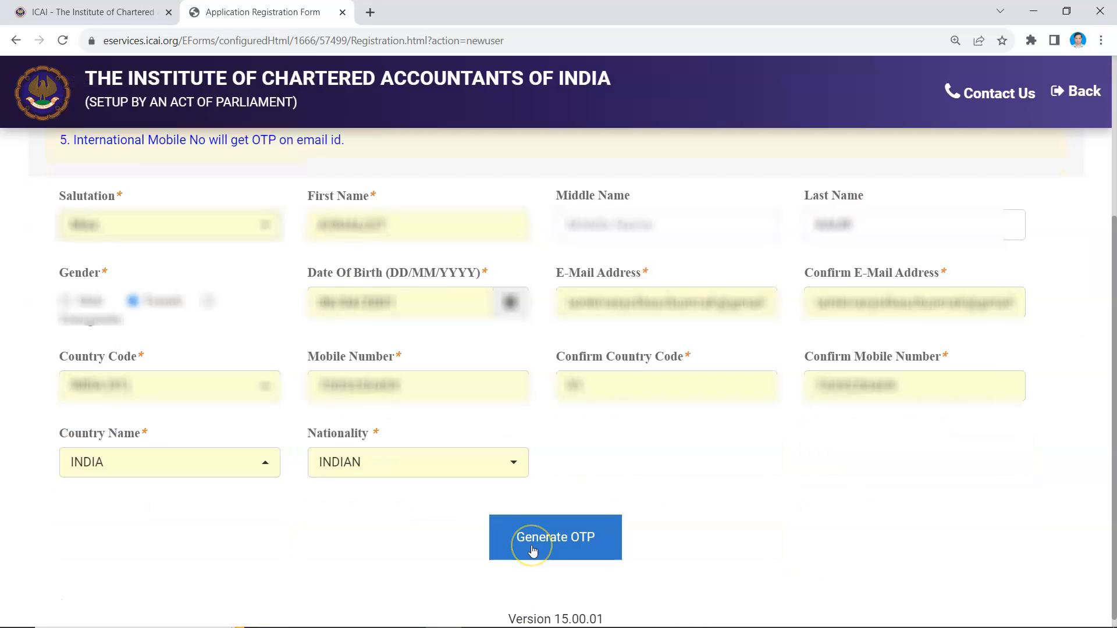
left_click(532, 549)
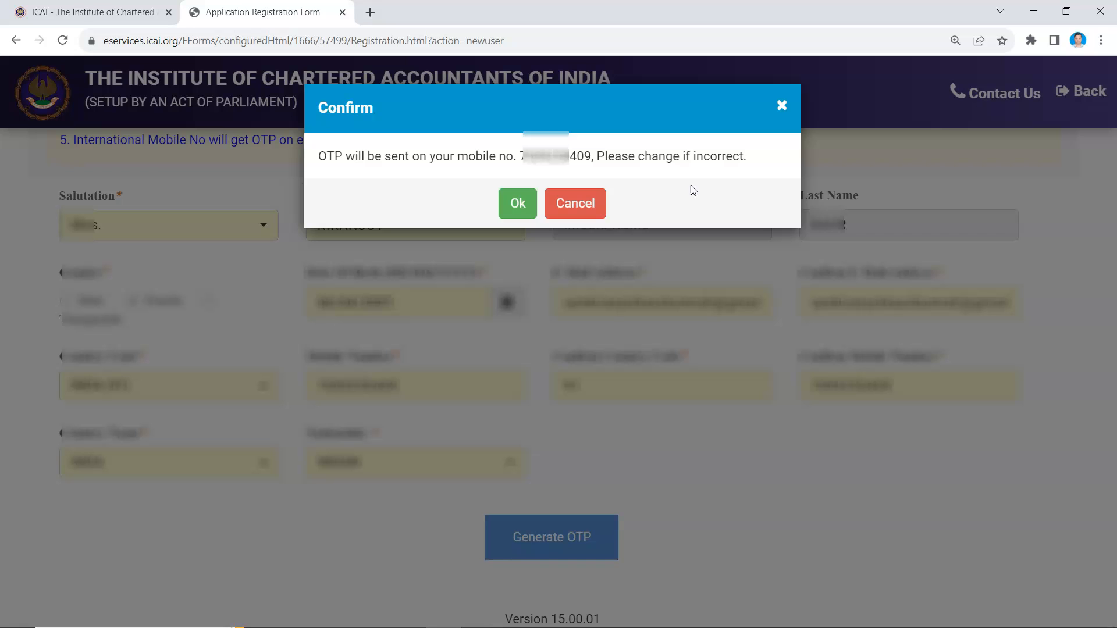
Step: Confirm sending the OTP to the mobile, submit the captcha, and acknowledge the OTP-sent message
left_click(521, 210)
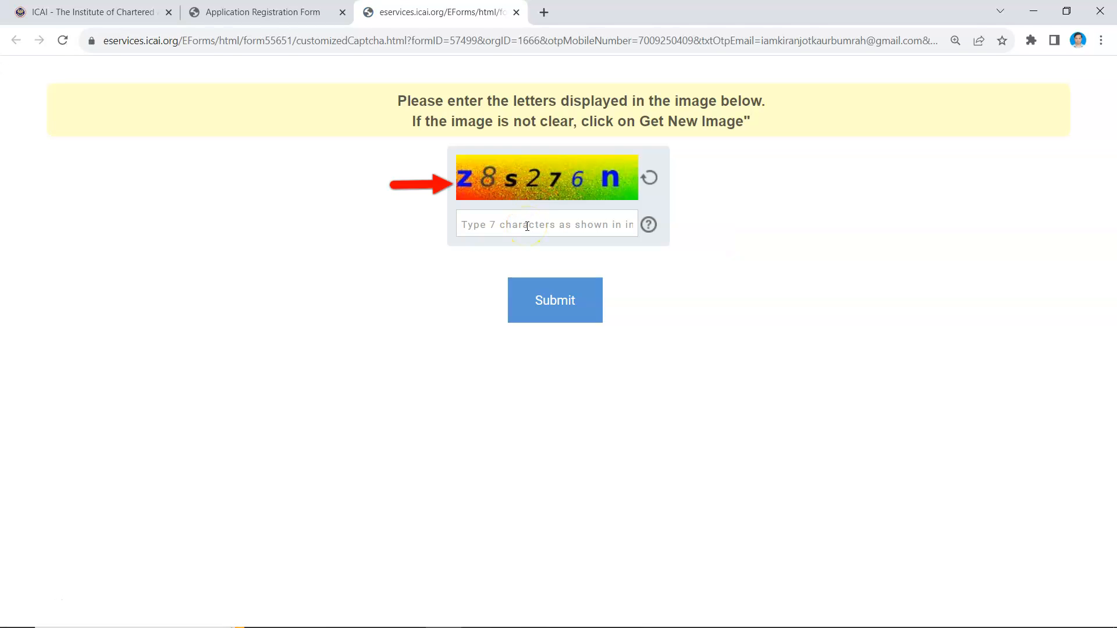
left_click(527, 226)
type("Z8s276n")
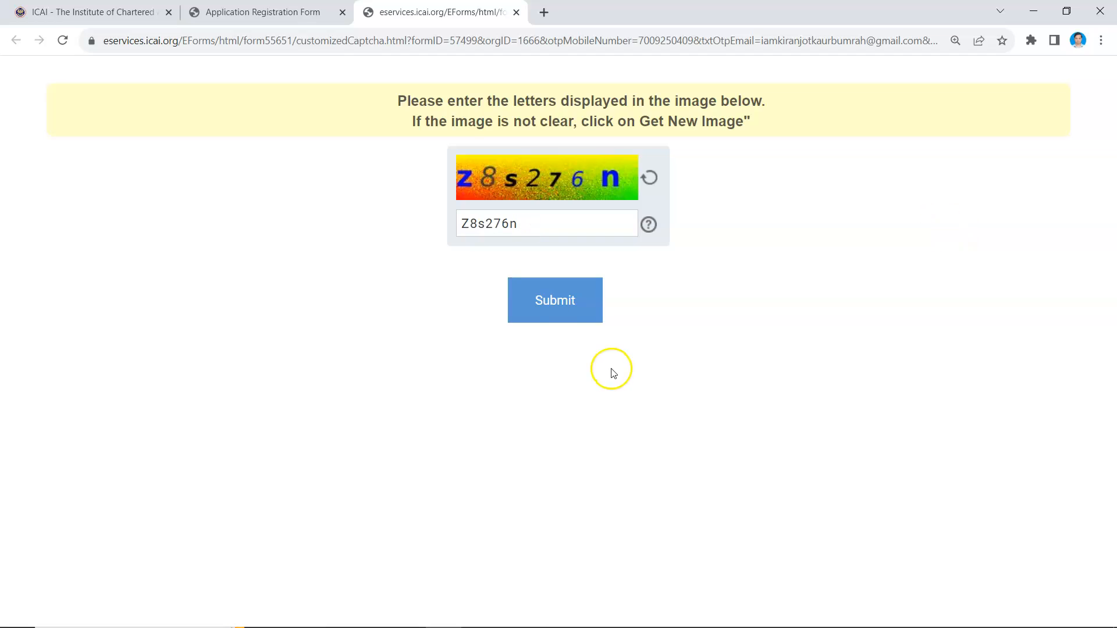
left_click(554, 308)
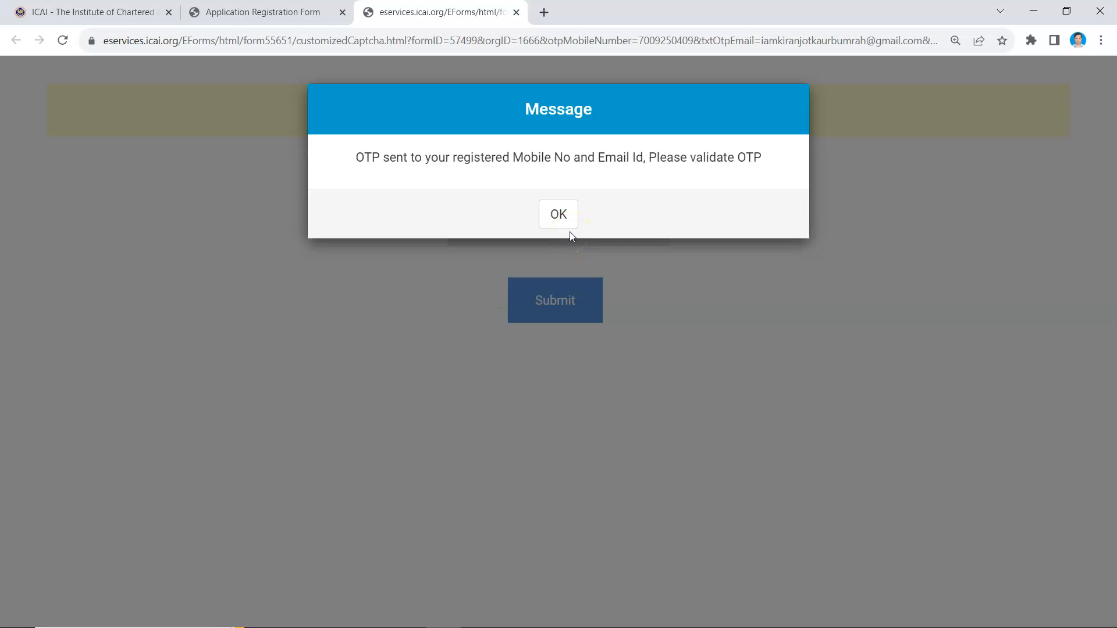
left_click(564, 219)
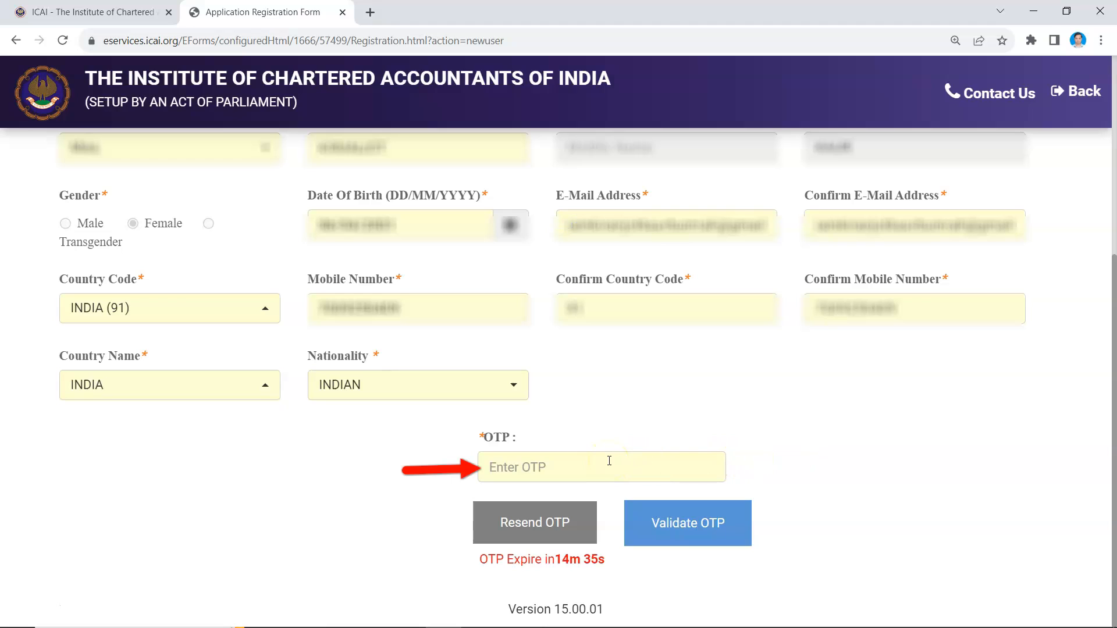
Step: Enter the six-digit OTP received and validate it
left_click(613, 461)
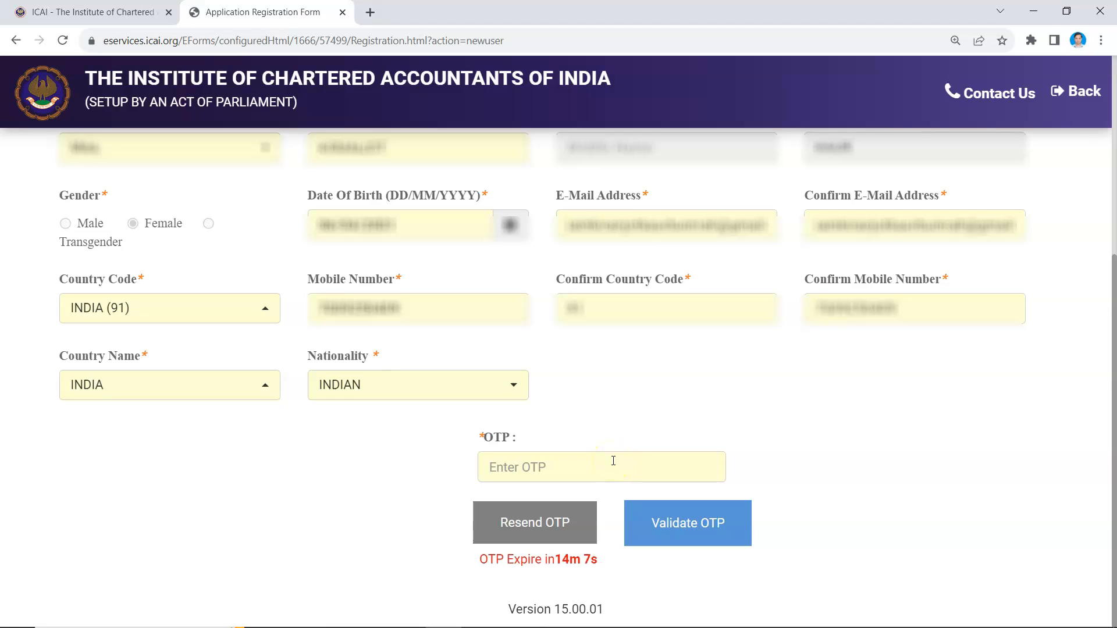
left_click(613, 460)
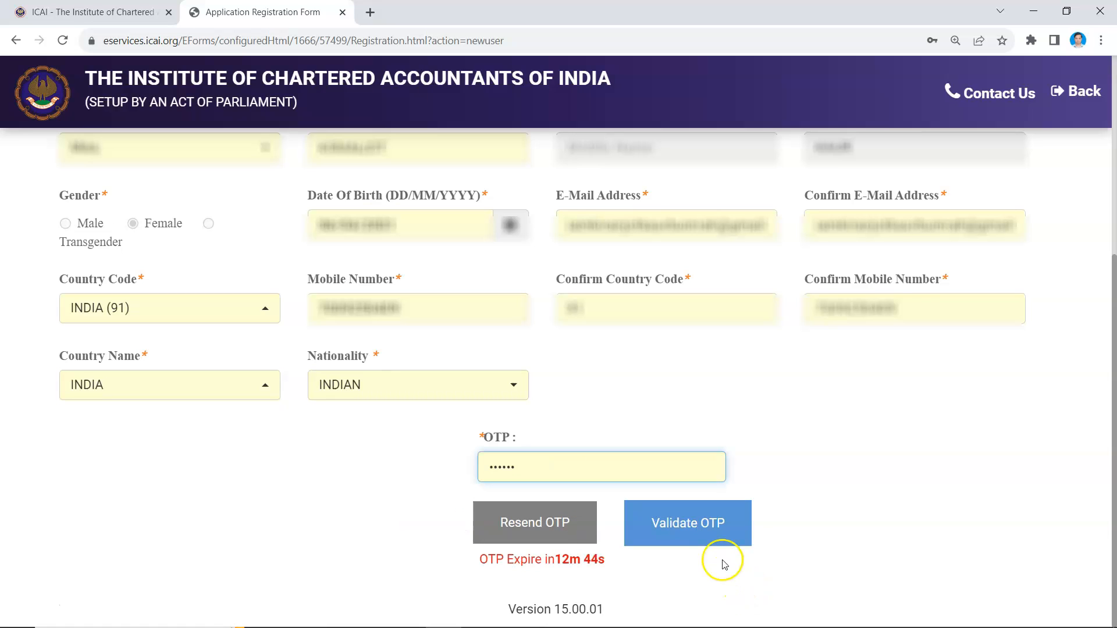
left_click(705, 533)
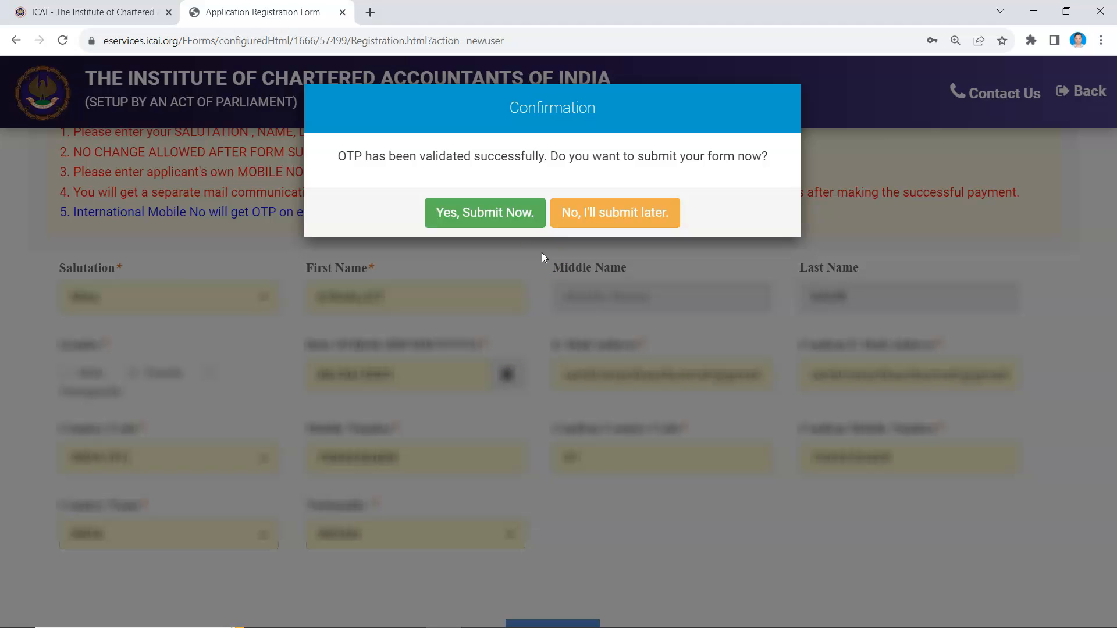
Step: Choose 'Yes, Submit Now.' and confirm the registration submission in the Confirm dialog
left_click(496, 224)
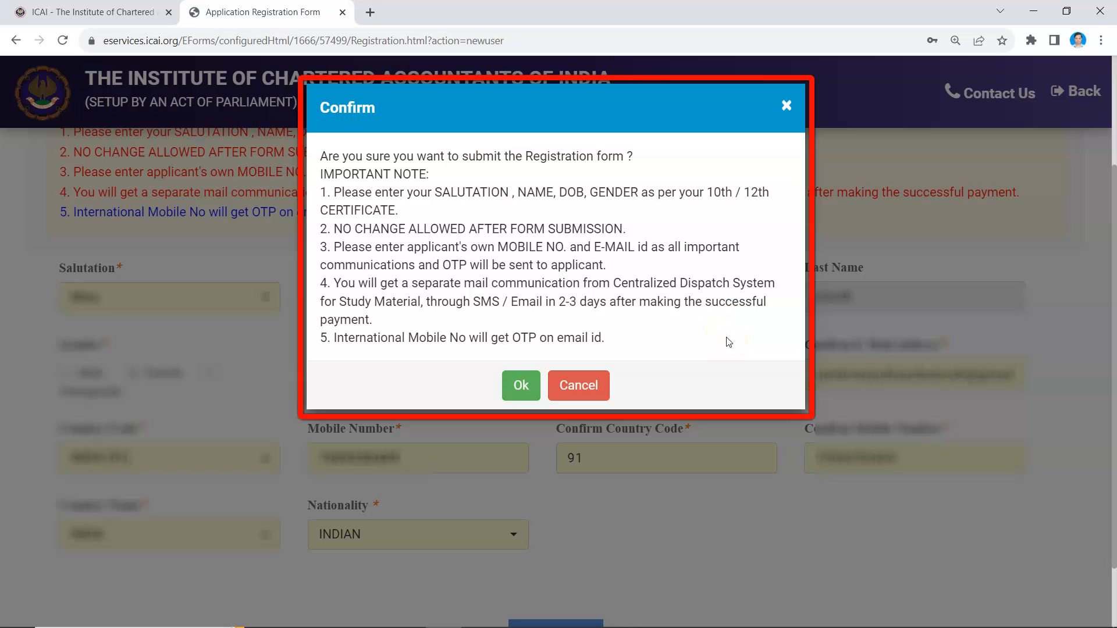
left_click(727, 340)
left_click(726, 347)
left_click(632, 347)
left_click(520, 386)
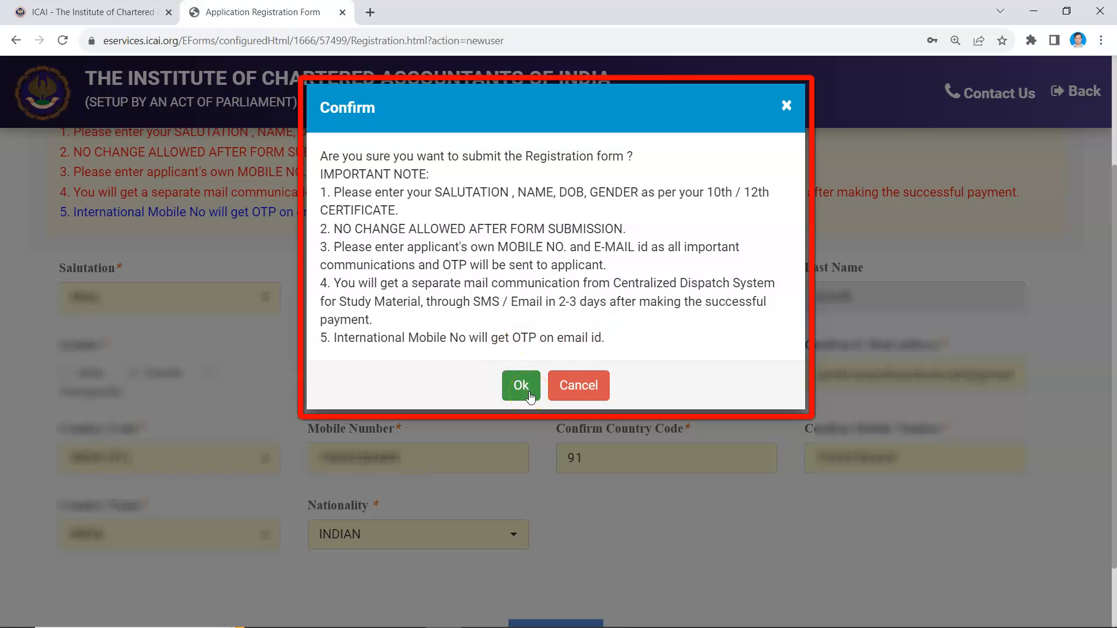
left_click(528, 392)
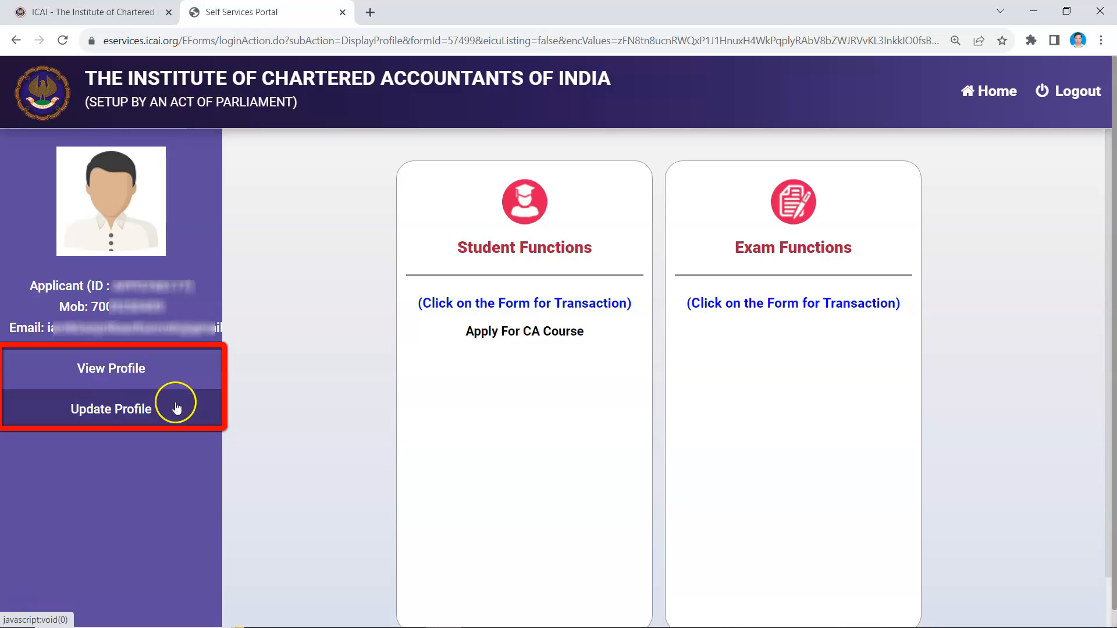
Step: Look over the applicant's profile details, then return to the dashboard
left_click(162, 381)
scroll(389, 364, "down", 1)
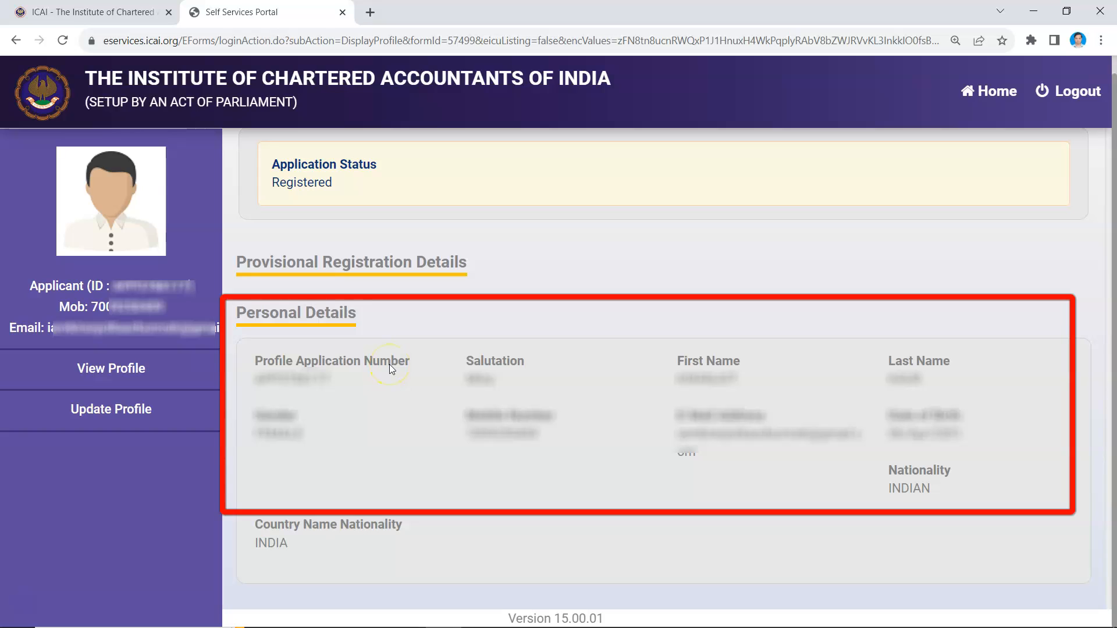
scroll(349, 364, "up", 1)
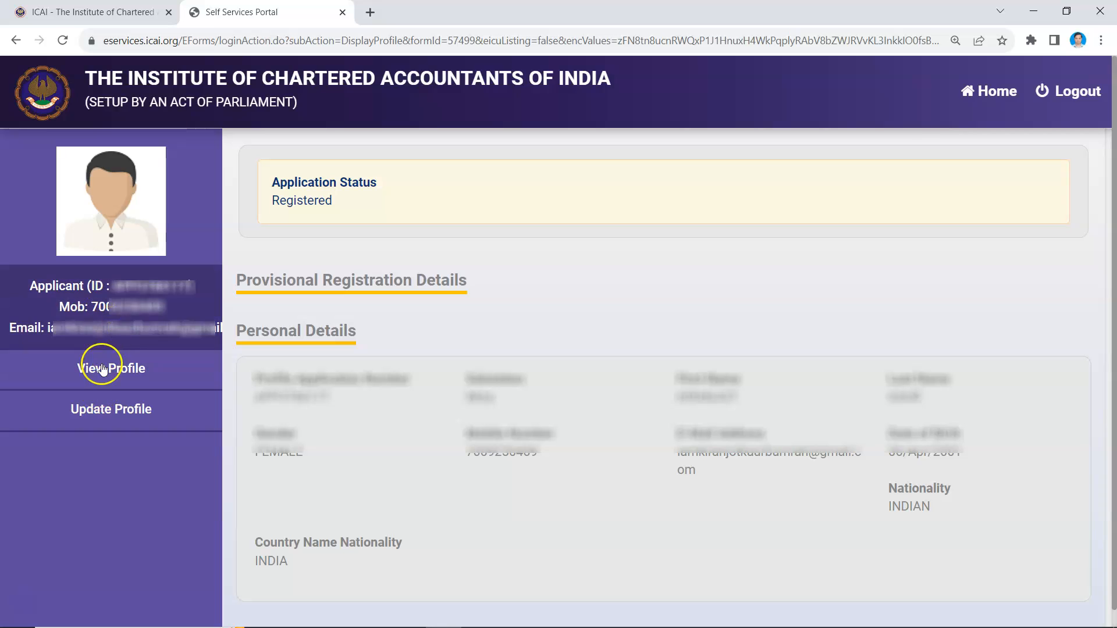
left_click(992, 93)
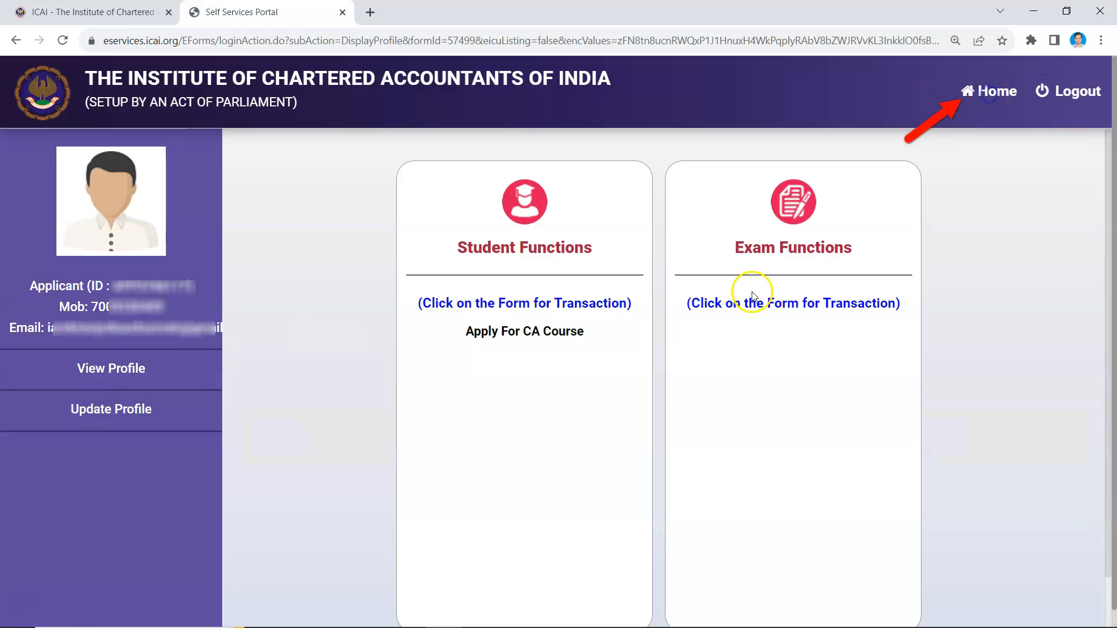
Step: Under Apply For CA Course and Course Registration, open the Apply For Foundation Course form
left_click(512, 340)
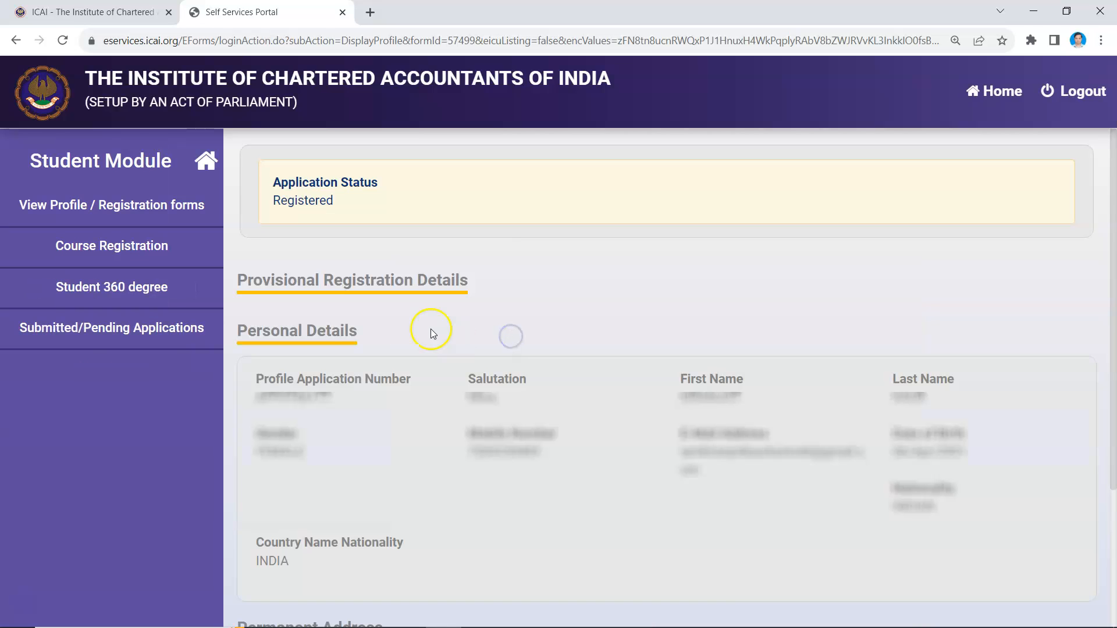
left_click(192, 257)
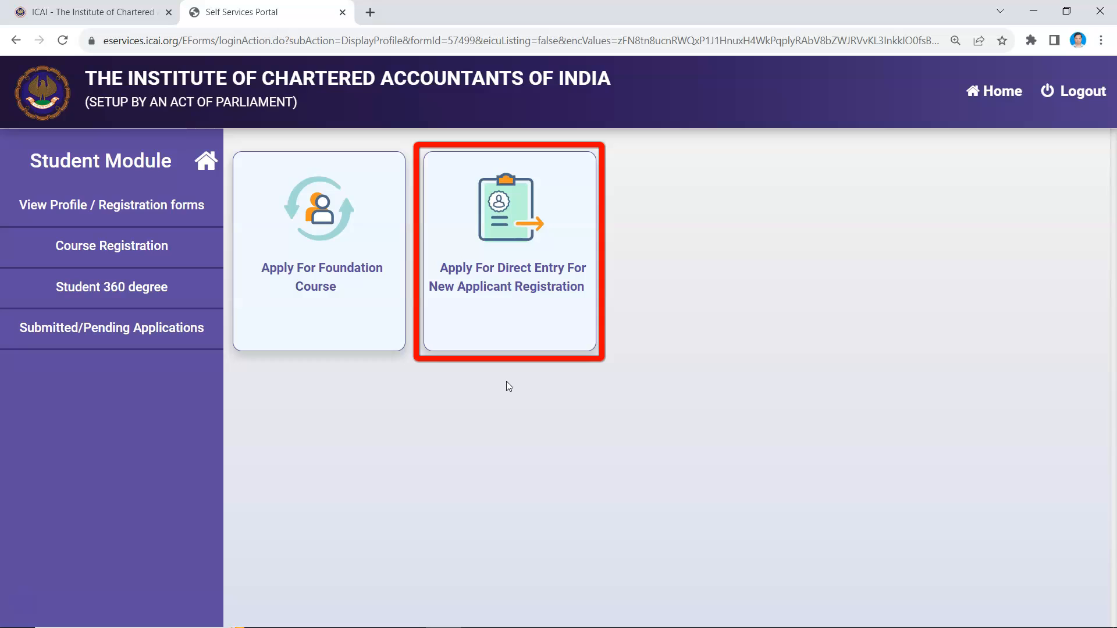
left_click(509, 336)
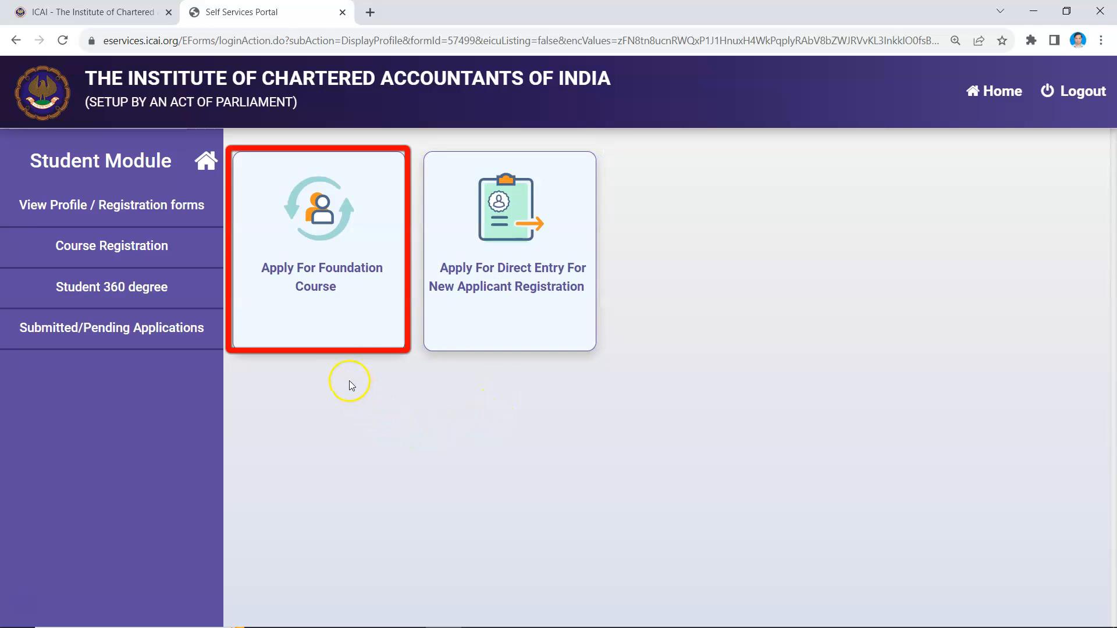
left_click(337, 339)
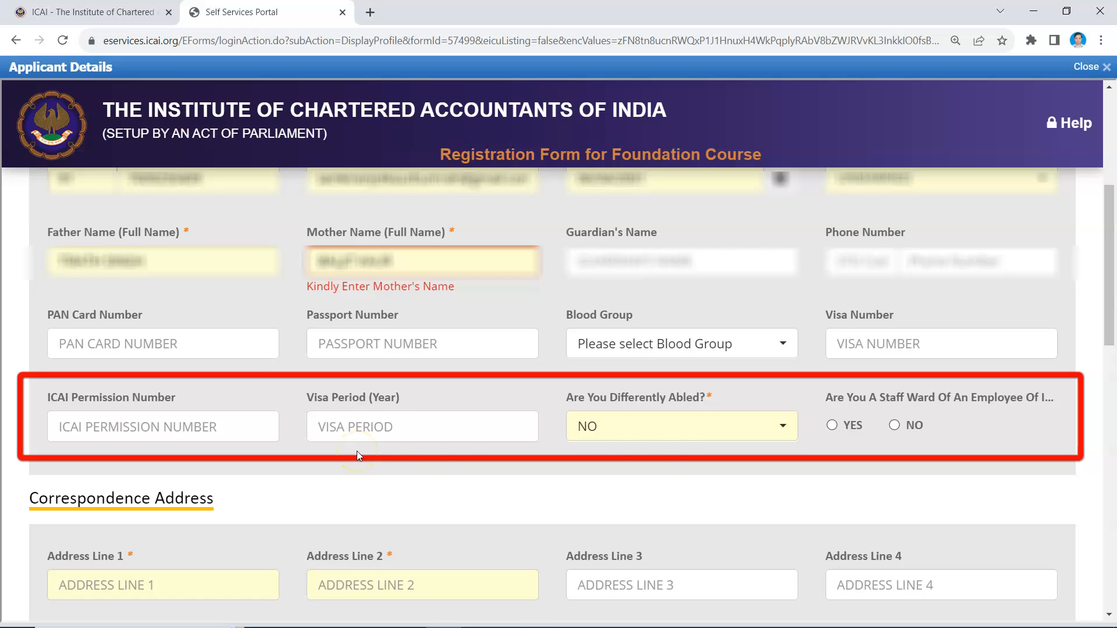
Step: Keep NO for Are You Differently Abled and answer NO to the staff-ward question
left_click(670, 438)
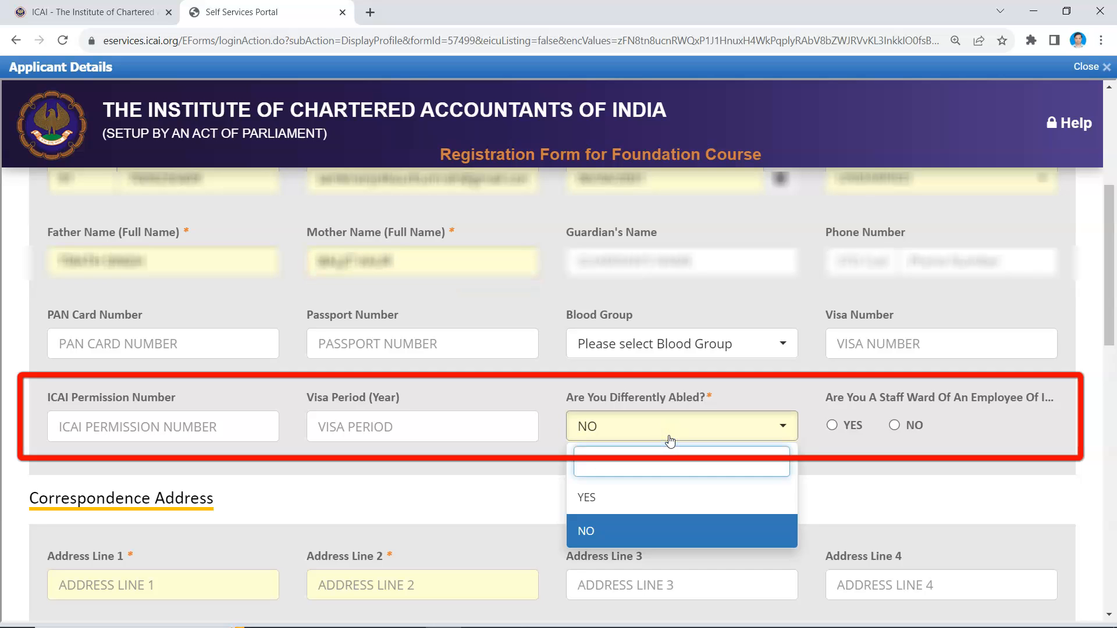
left_click(671, 441)
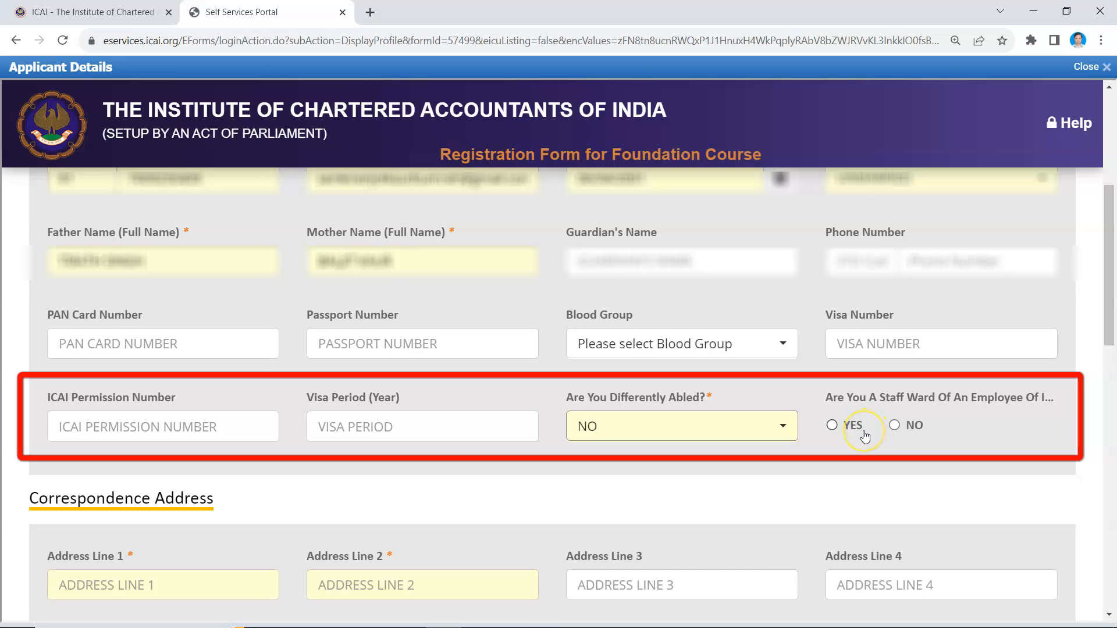
left_click(896, 426)
Step: Enter the INDIA correspondence address with its city, and mark the permanent address as the same
scroll(997, 432, "down", 5)
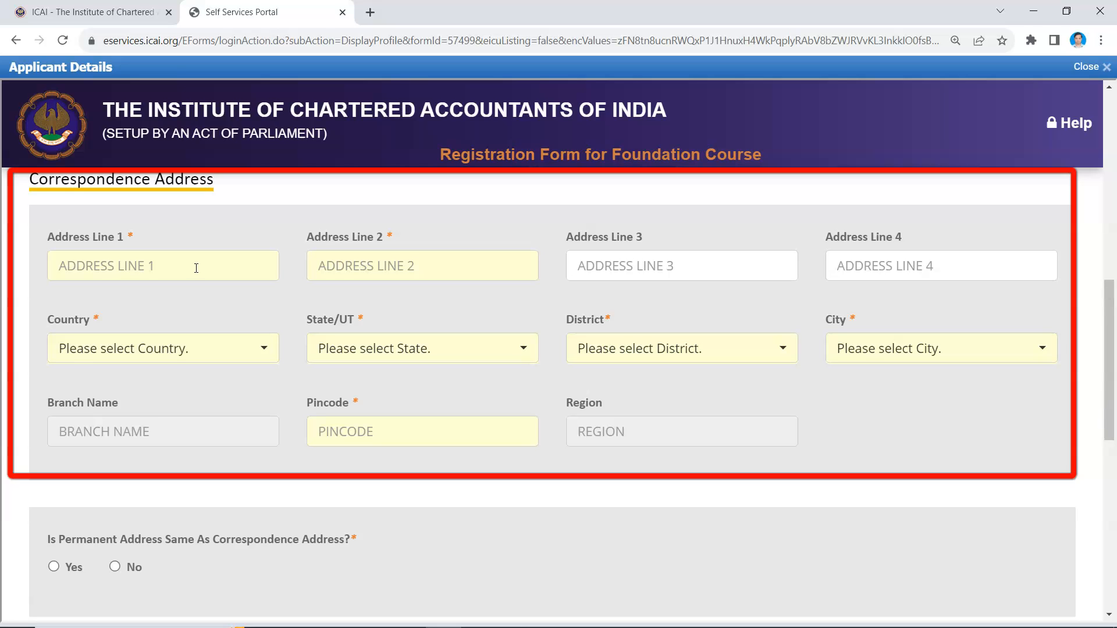
left_click(232, 317)
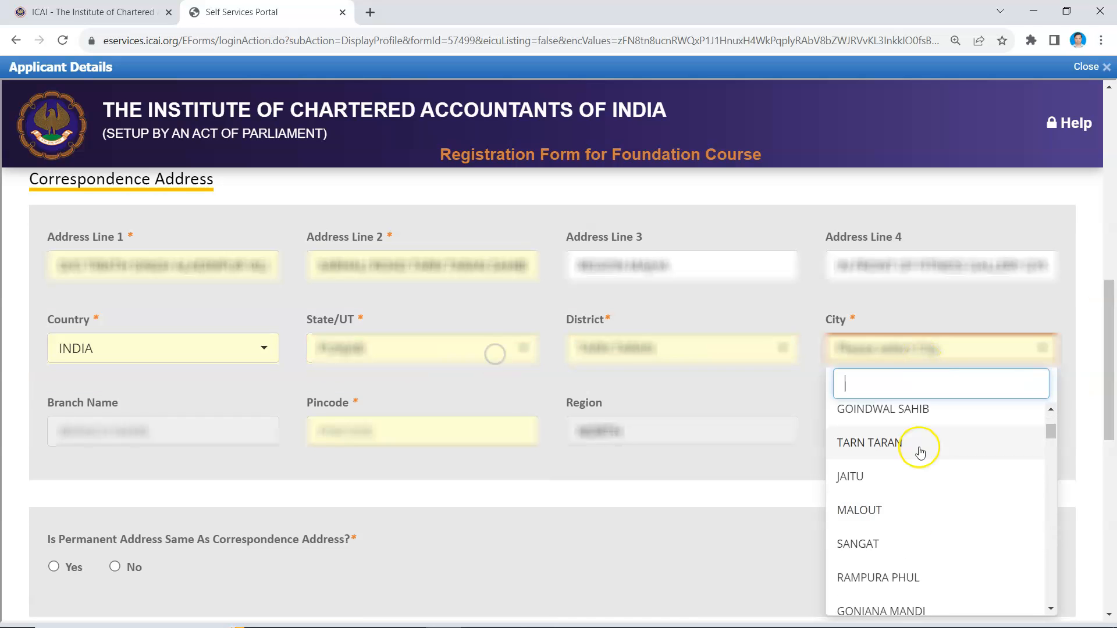
scroll(931, 459, "down", 5)
left_click(947, 471)
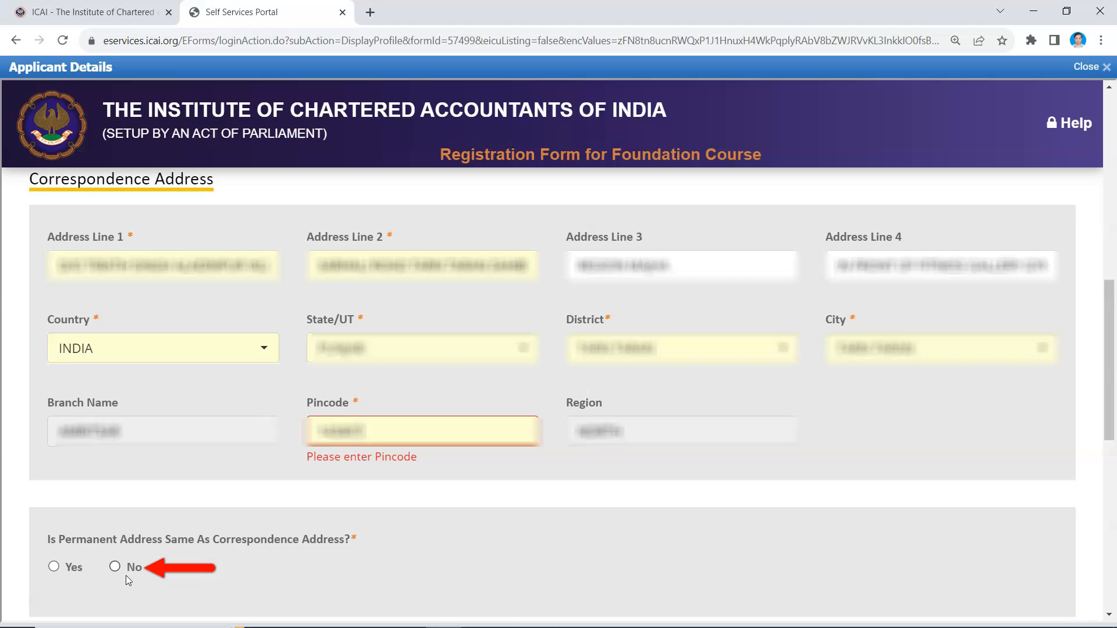
left_click(56, 567)
Step: Choose GENERAL as the category and save with SAVE AND NEXT
left_click_drag(1113, 388, 1112, 515)
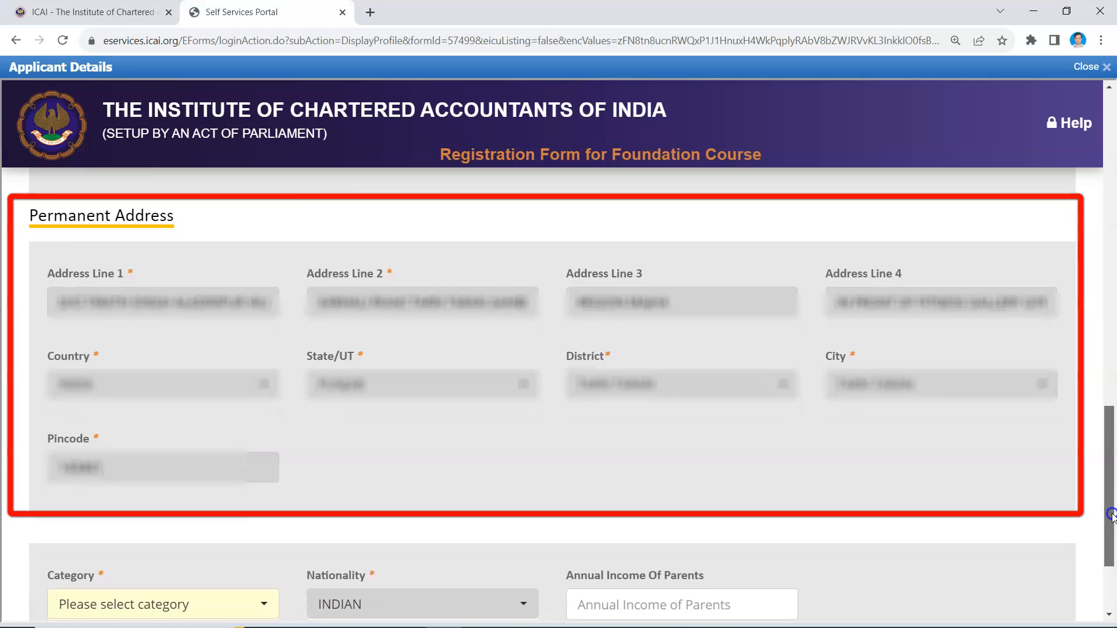
left_click_drag(1112, 515, 1112, 560)
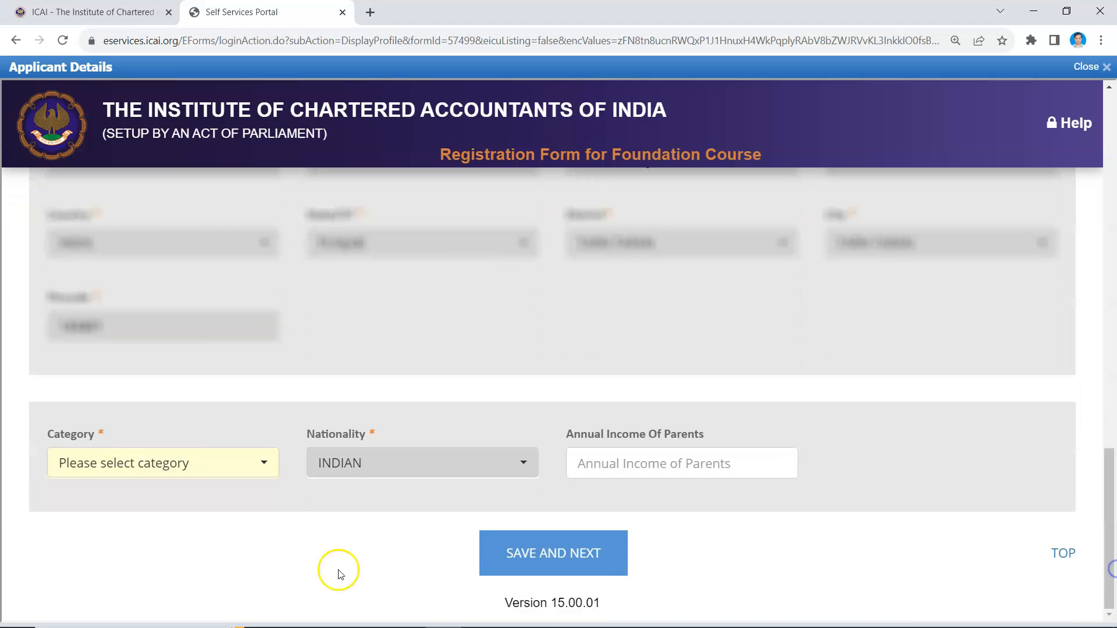
left_click(146, 472)
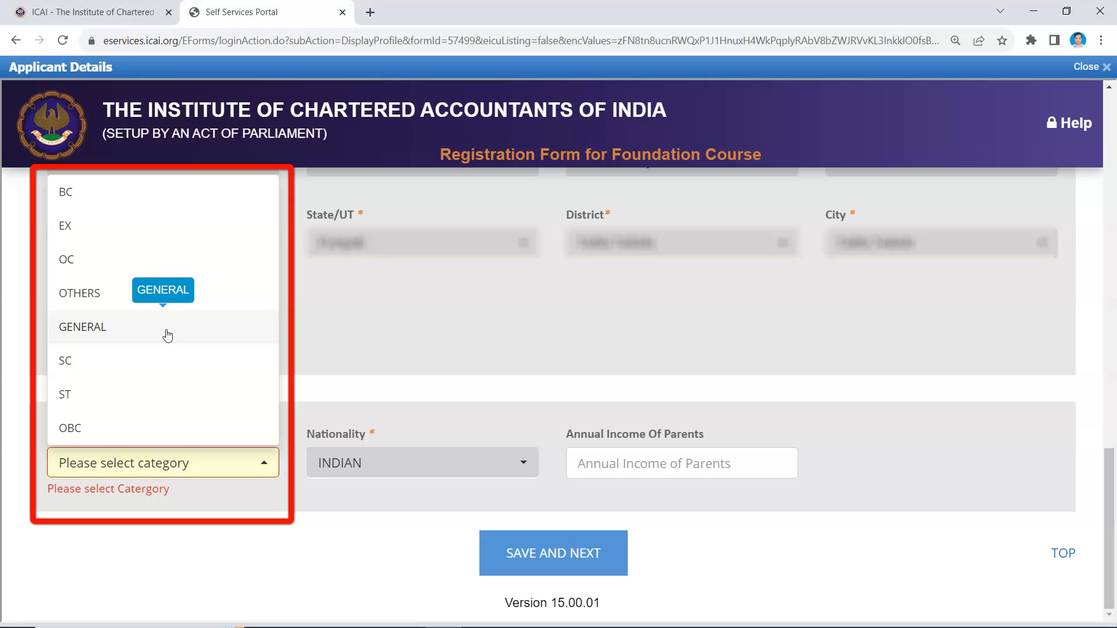
left_click(187, 335)
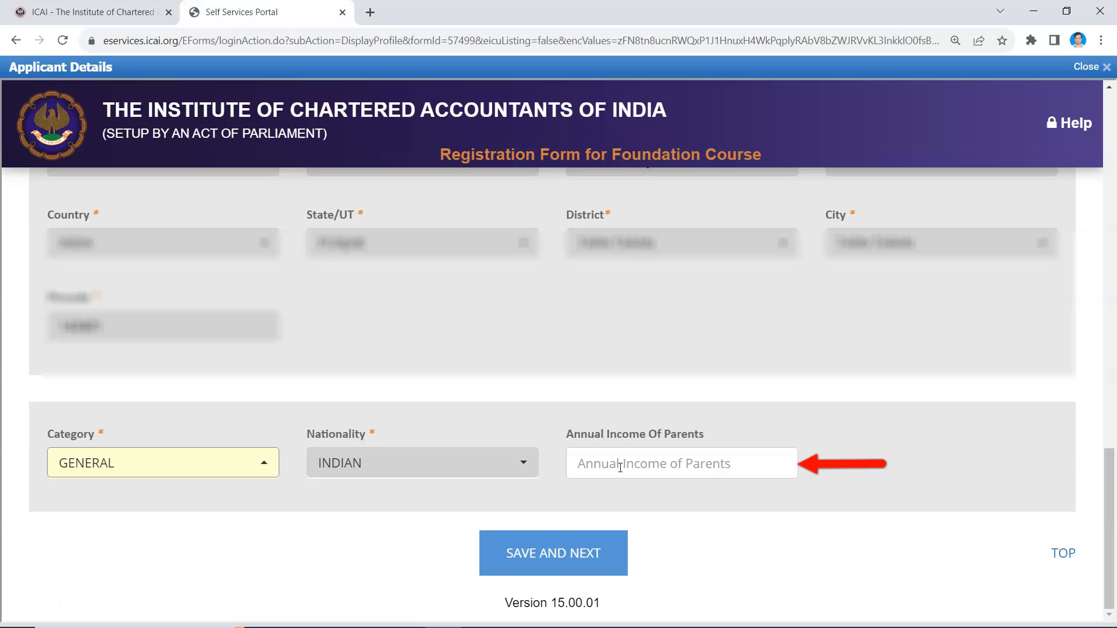
left_click(572, 556)
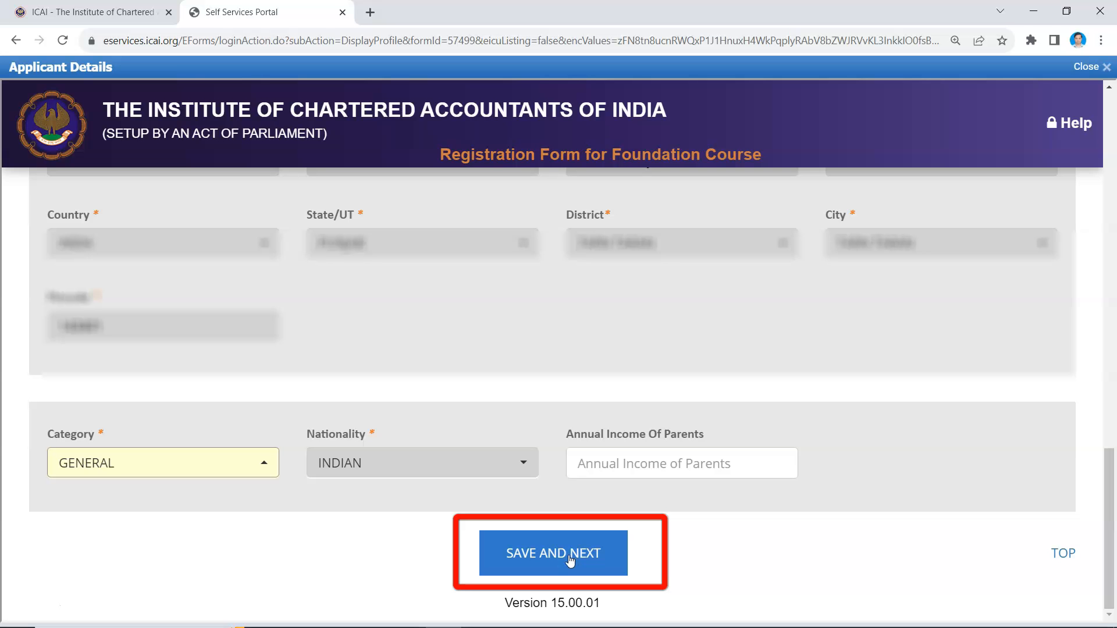
left_click(571, 555)
Step: Dismiss the Data Saved Successfully alert on the Qualifications Details step
left_click(553, 240)
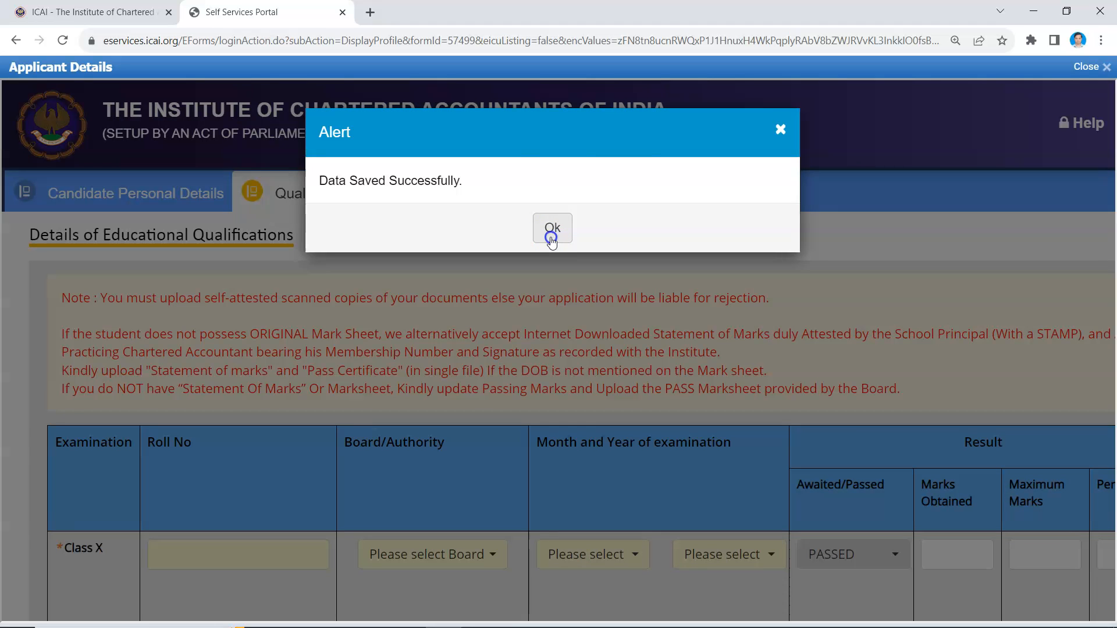
scroll(346, 315, "down", 1)
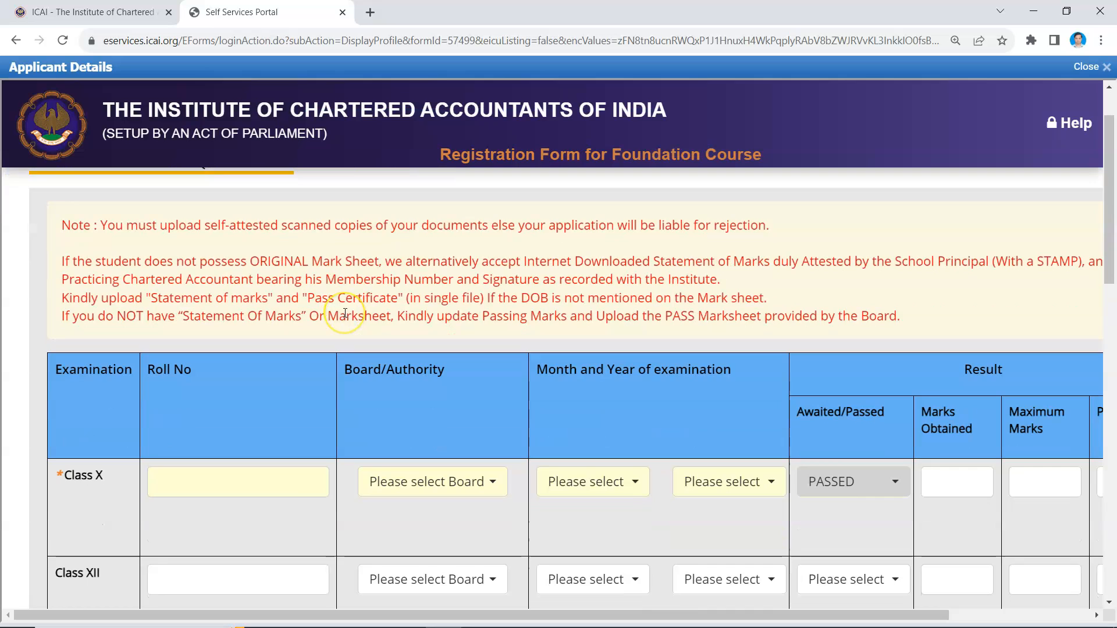
scroll(823, 354, "up", 1)
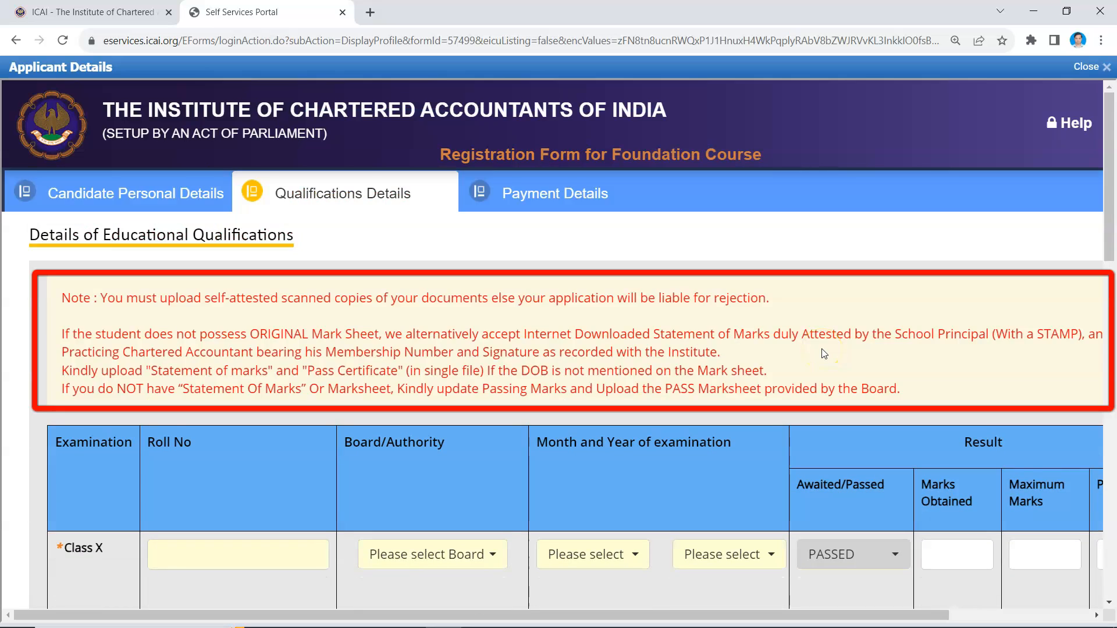
left_click(820, 353)
Step: Read the upload note, highlighting the self-attested, liable-for-rejection and practicing chartered accountant parts
left_click_drag(202, 298, 372, 302)
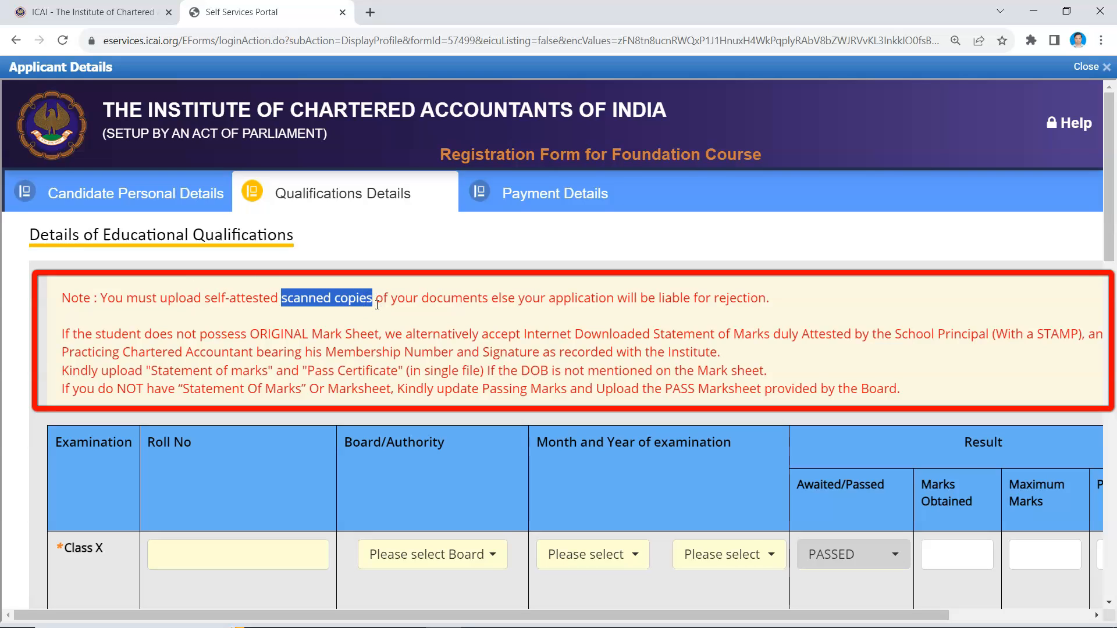
left_click(375, 301)
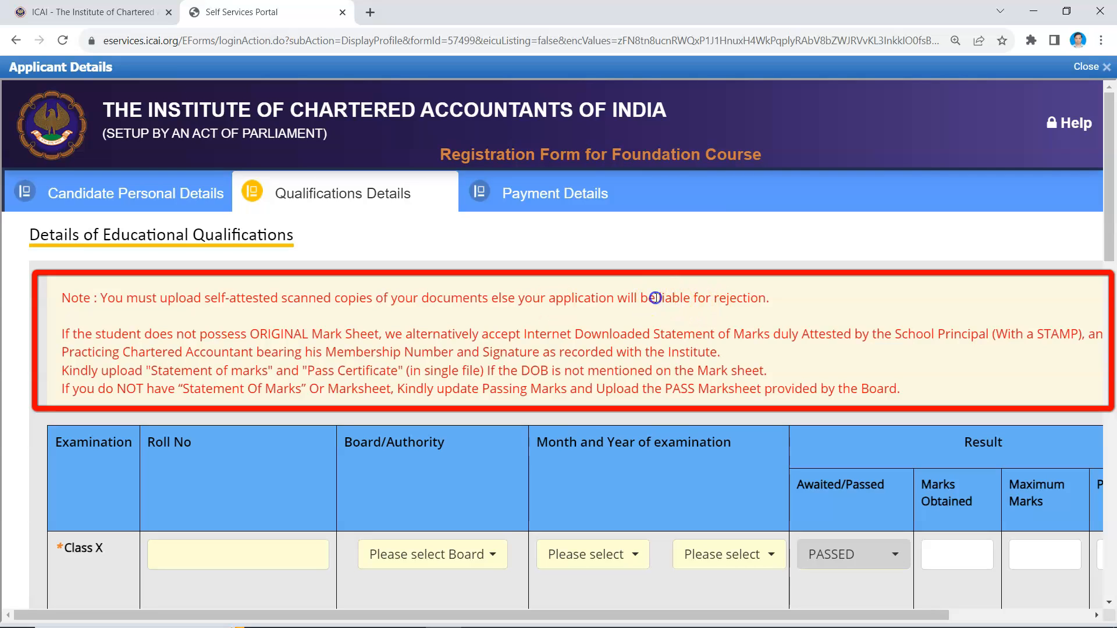
left_click_drag(656, 298, 772, 302)
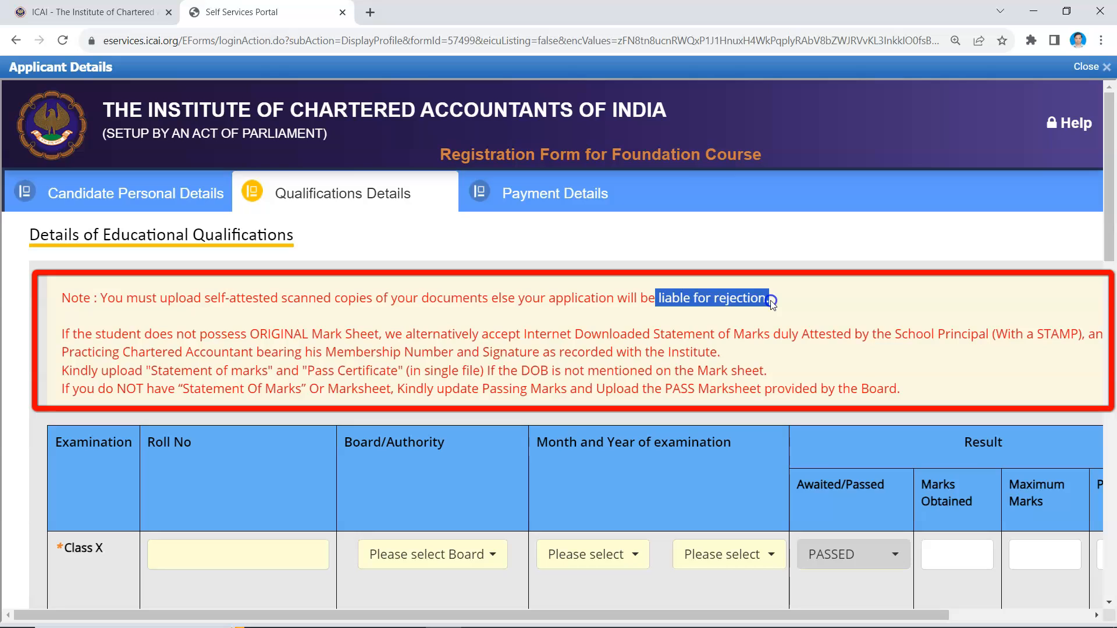
left_click(772, 302)
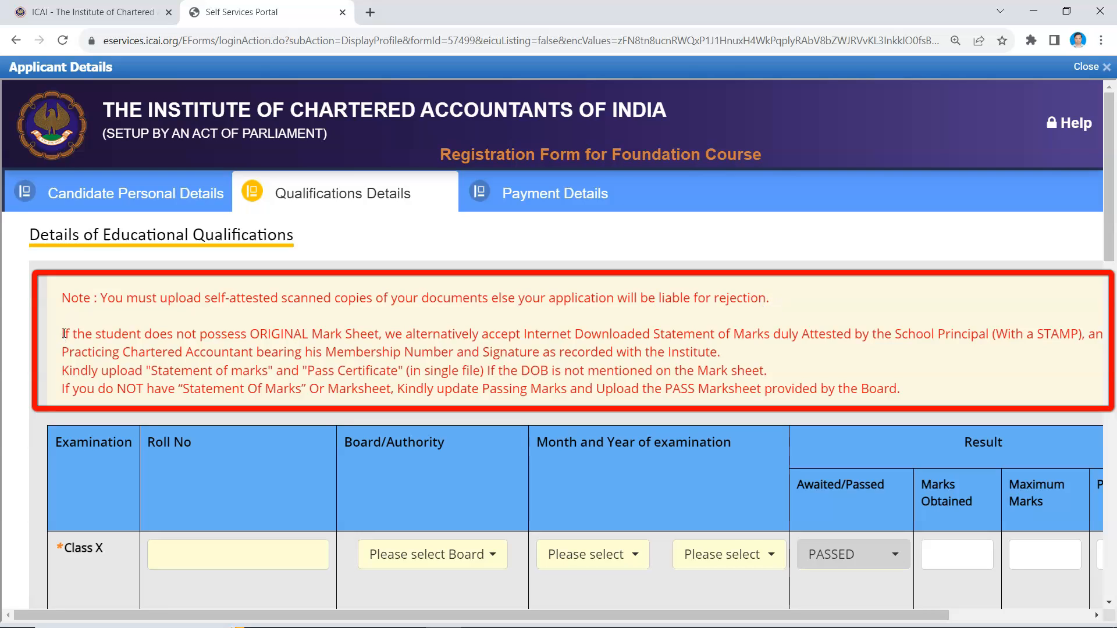
triple_click(180, 336)
left_click(178, 333)
left_click(774, 334)
left_click_drag(773, 334, 983, 335)
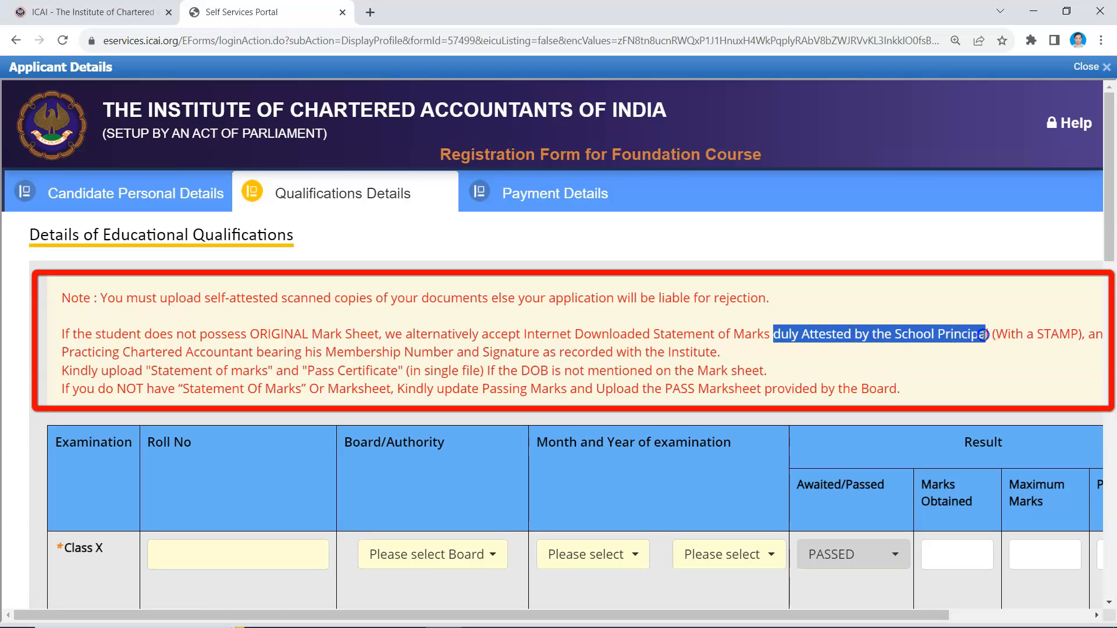
left_click_drag(983, 335, 1080, 334)
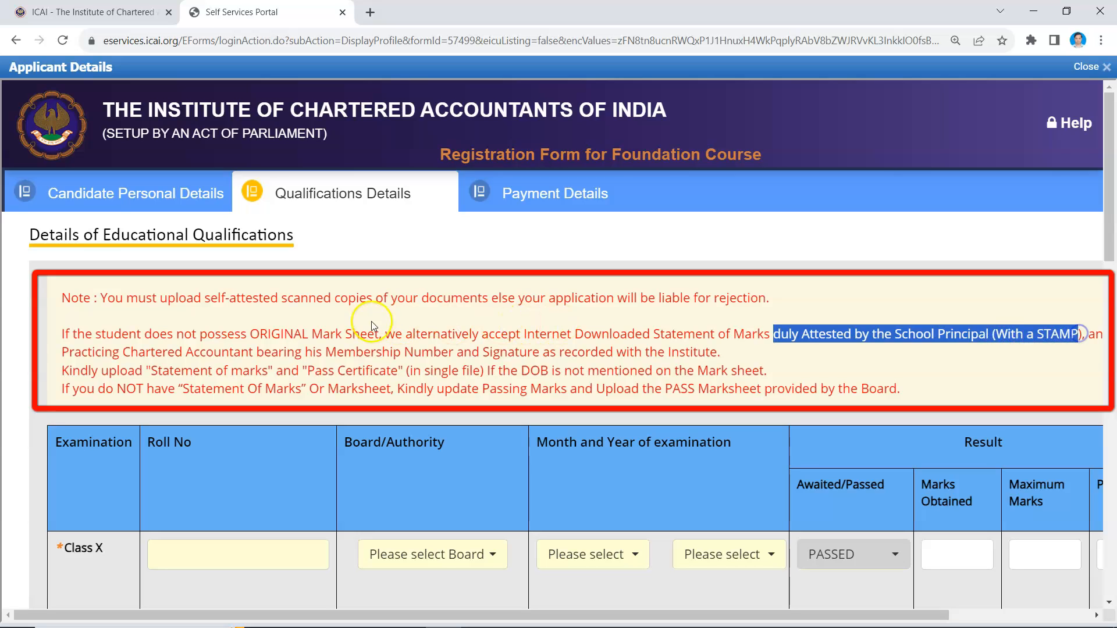
left_click_drag(62, 352, 272, 352)
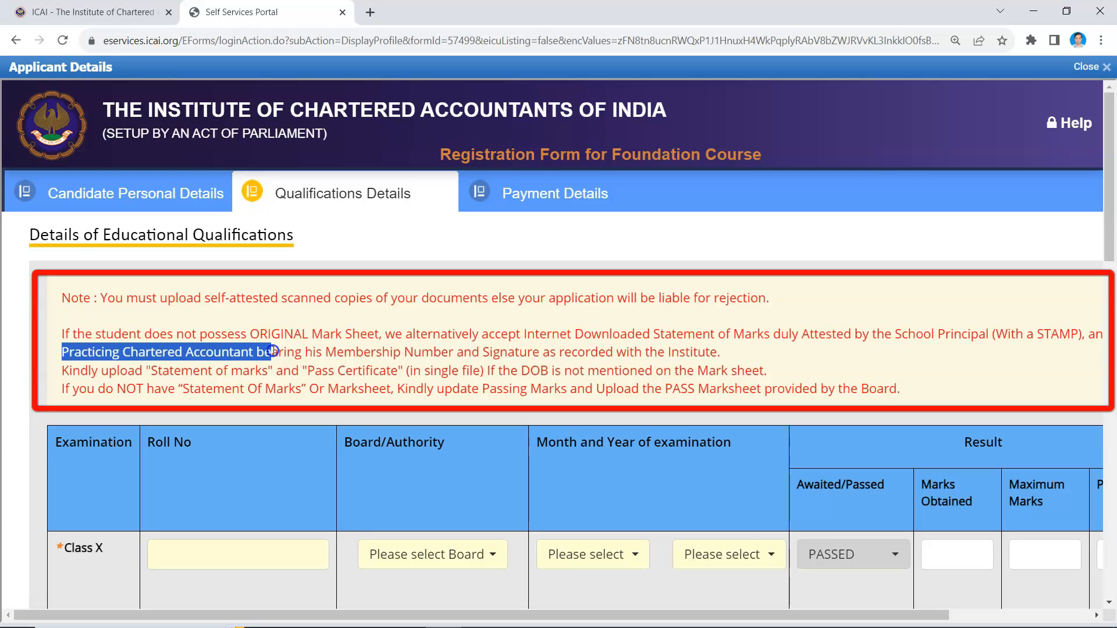
left_click_drag(272, 351, 515, 351)
left_click(64, 372)
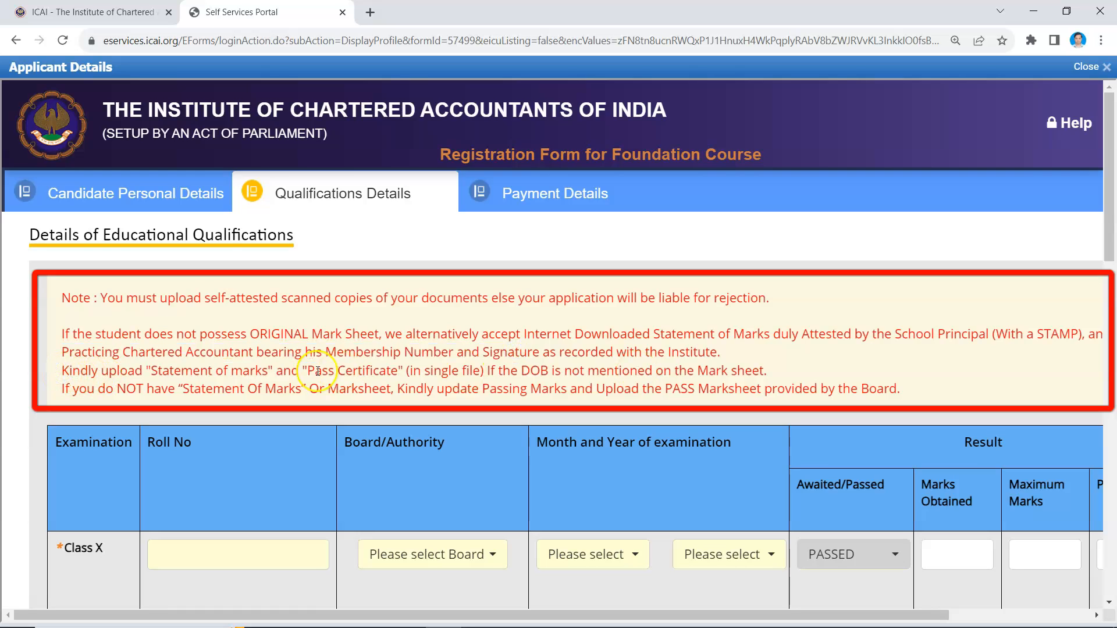
left_click_drag(511, 371, 571, 365)
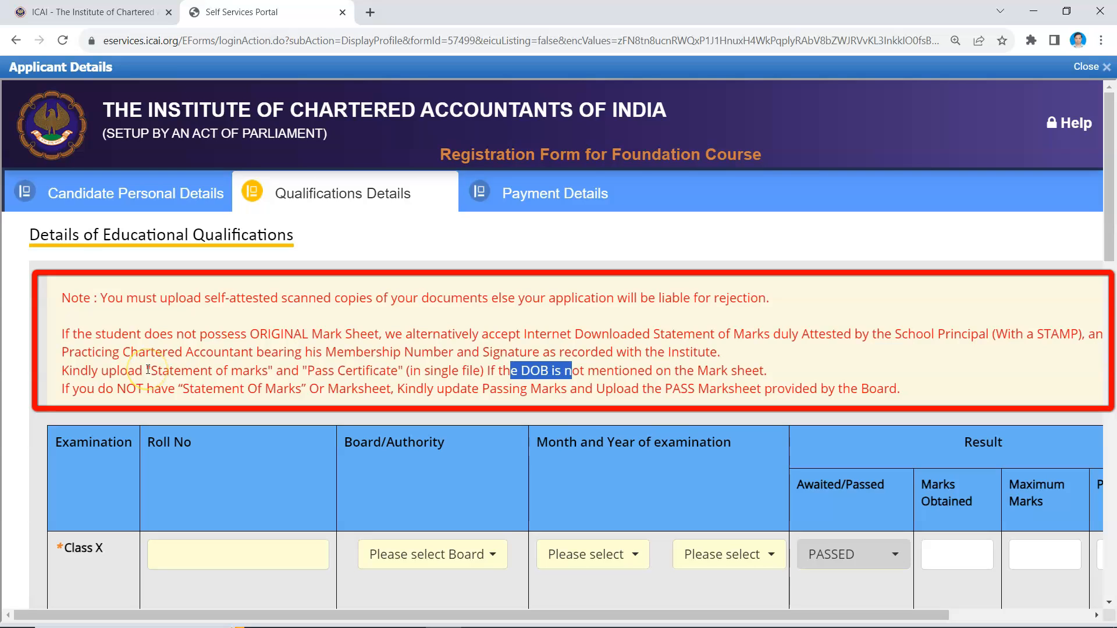
left_click_drag(148, 371, 484, 372)
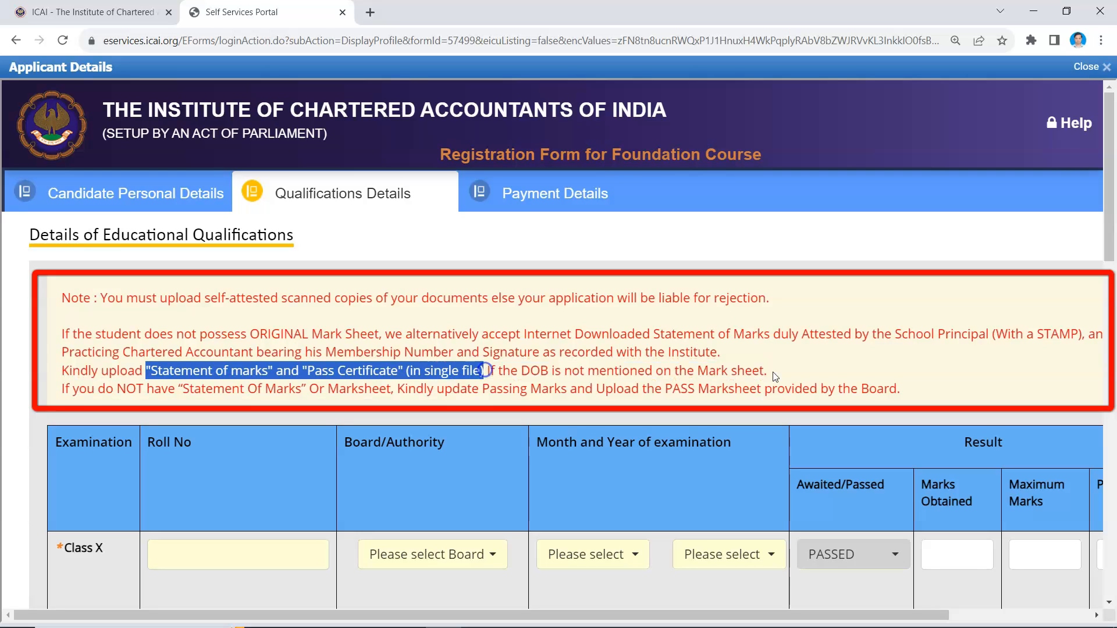
left_click(767, 371)
left_click(66, 389)
left_click_drag(65, 389, 200, 401)
left_click_drag(292, 400, 911, 389)
left_click(911, 389)
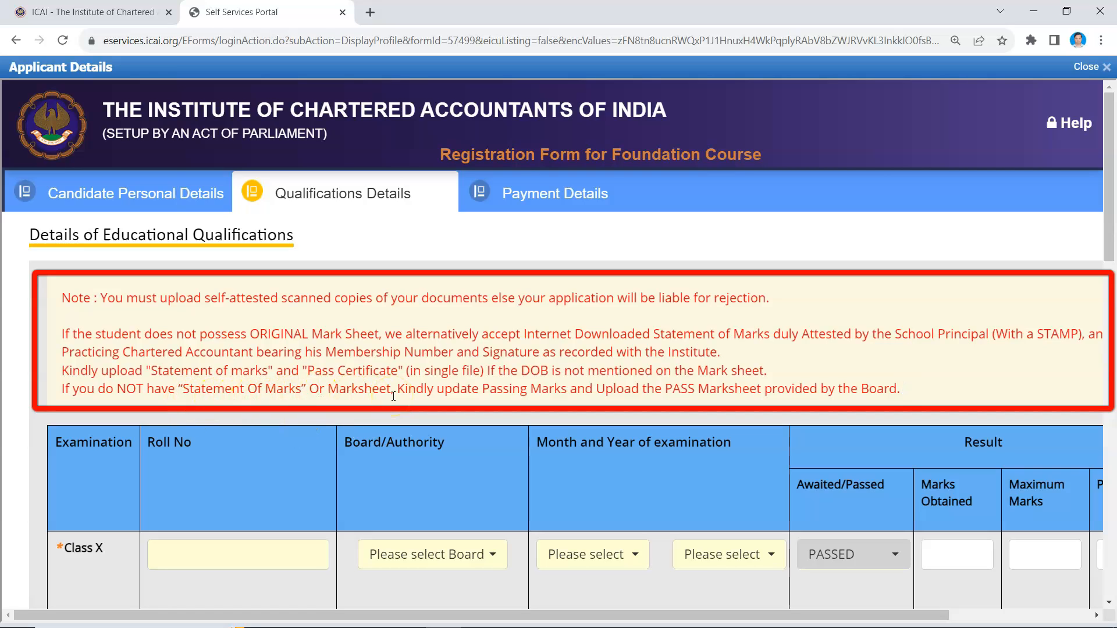
left_click_drag(480, 388, 764, 386)
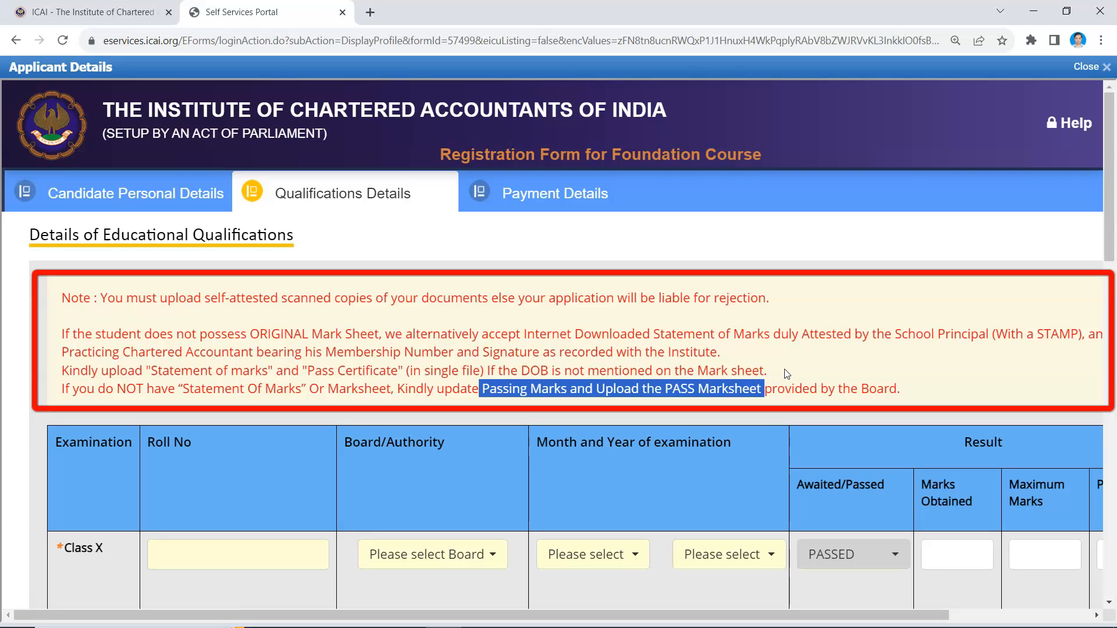
left_click(812, 404)
scroll(808, 463, "down", 1)
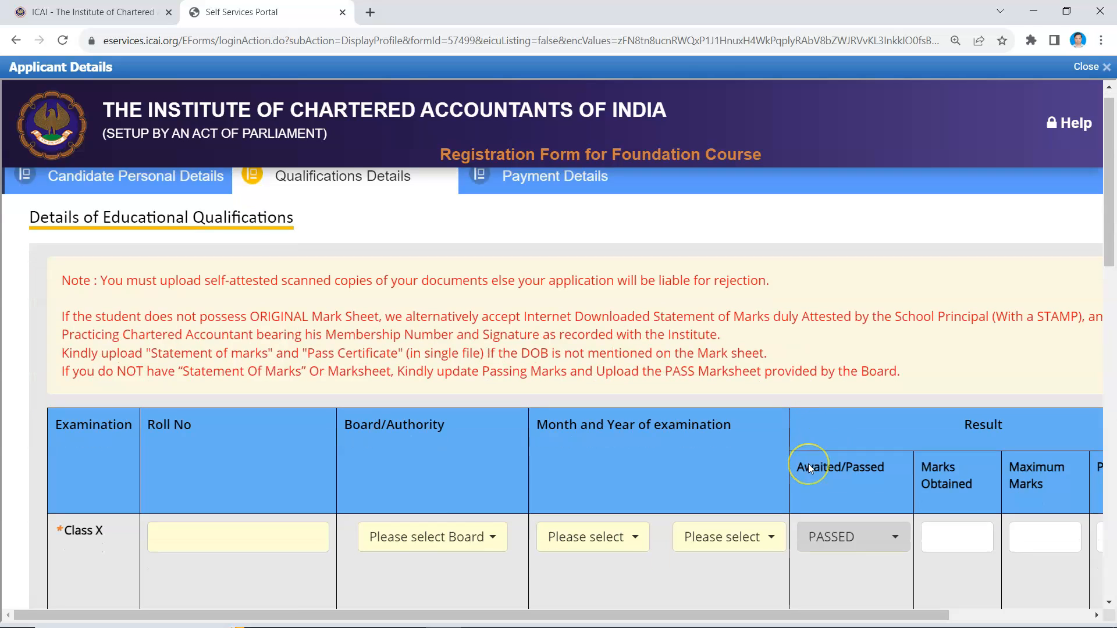
scroll(806, 466, "down", 1)
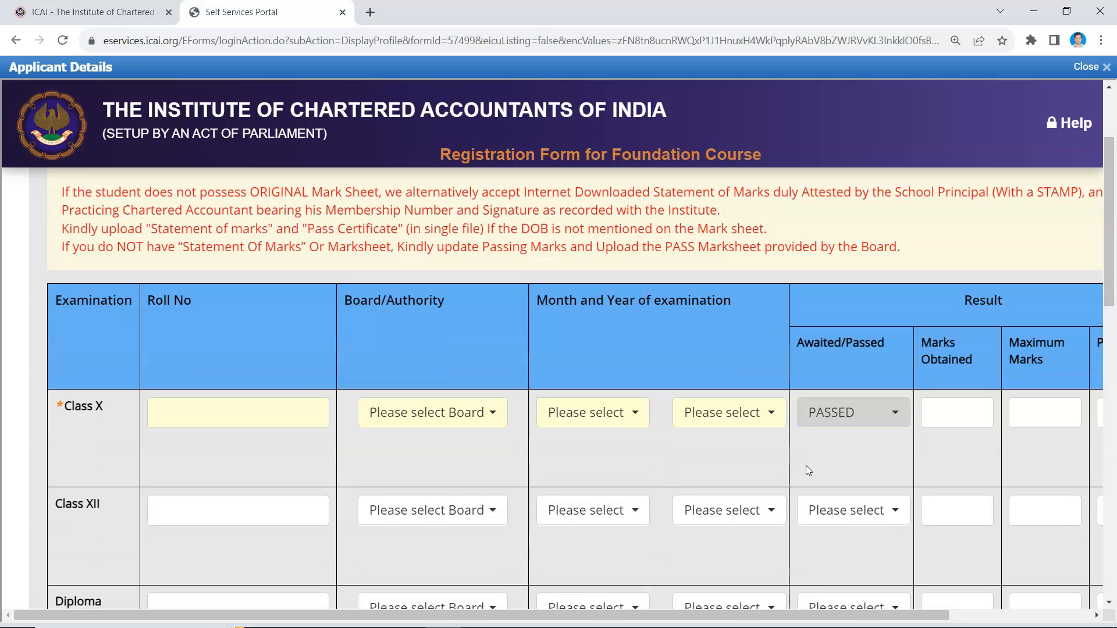
scroll(801, 465, "down", 1)
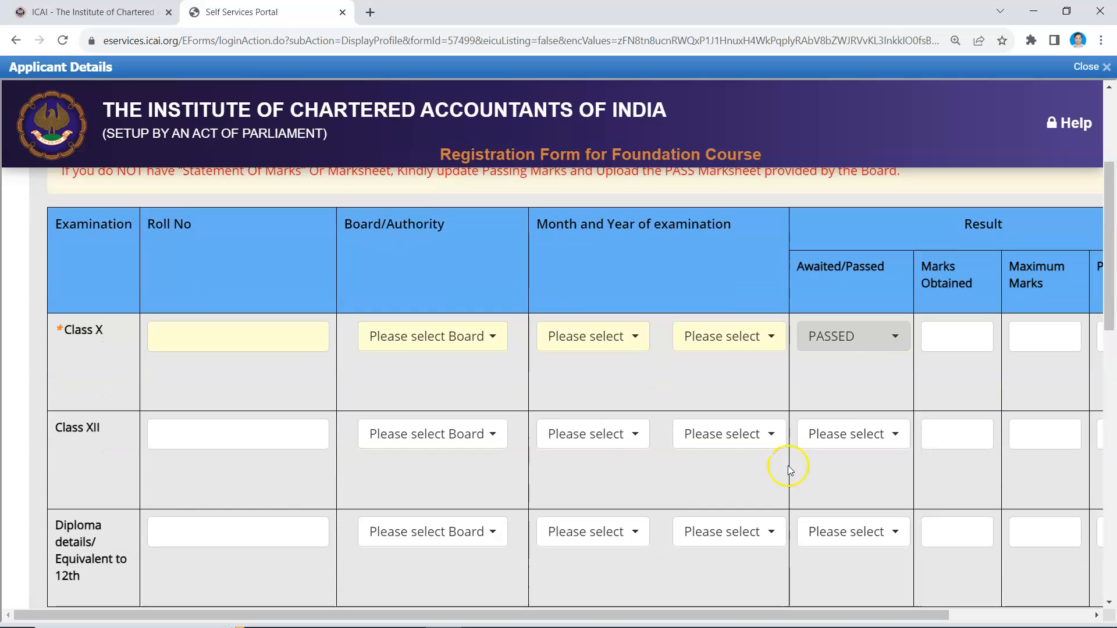
left_click(174, 373)
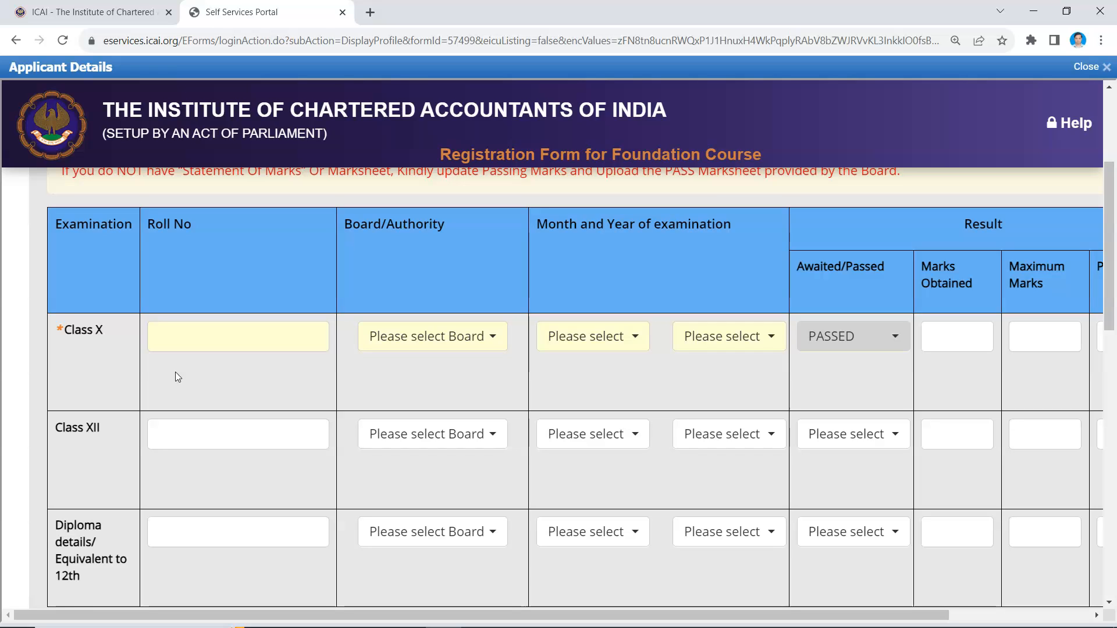
left_click(180, 379)
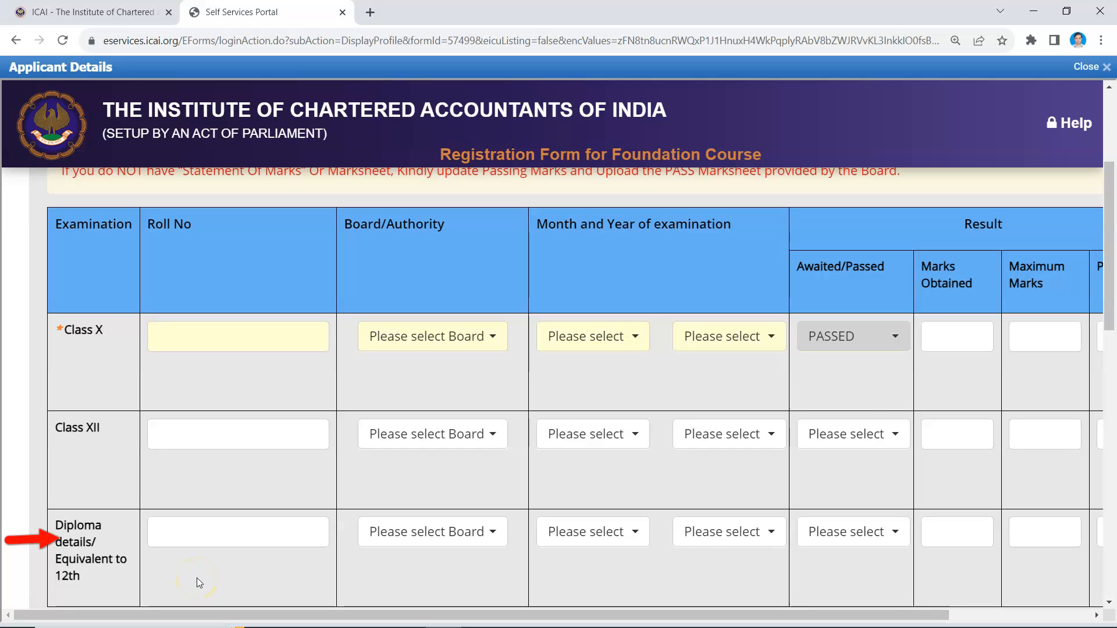
scroll(198, 577, "right", 3)
Step: Drag across the Class X row fields of the Educational Qualifications table
left_click_drag(766, 619, 1035, 617)
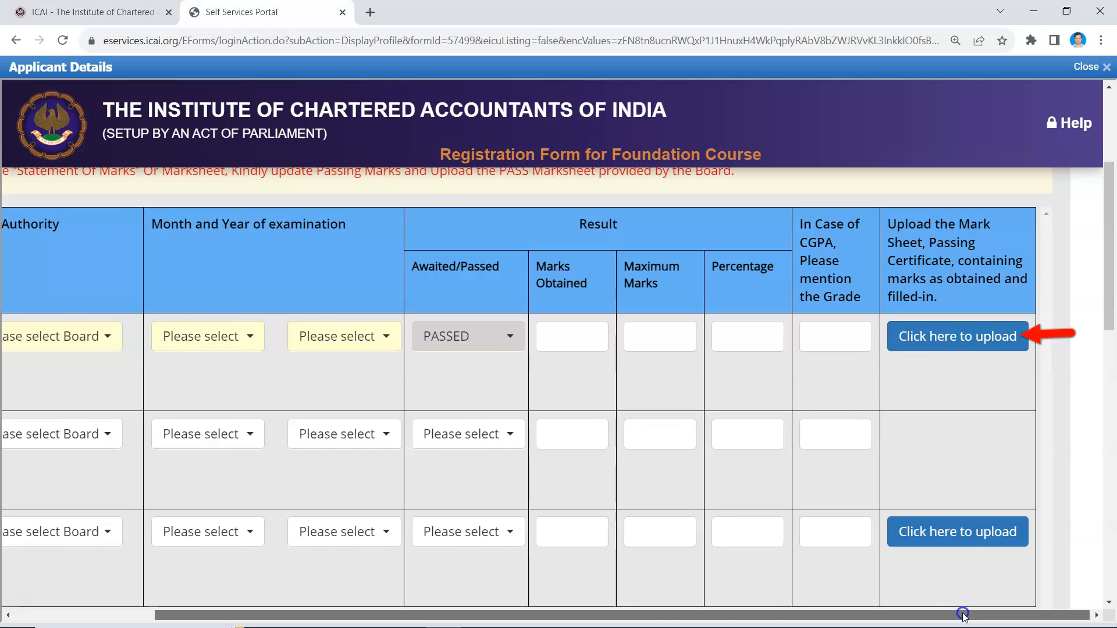
left_click_drag(718, 616, 576, 611)
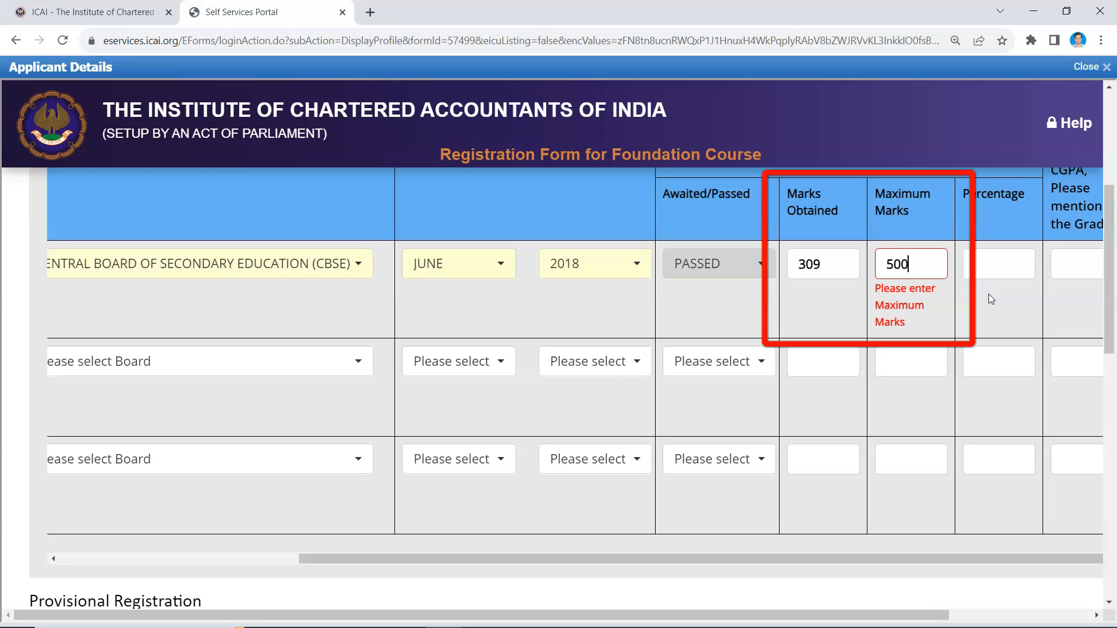
Step: Enter Class XII as CBSE, June 2020, passed, with 272 of 500 marks (54.40%)
left_click(521, 368)
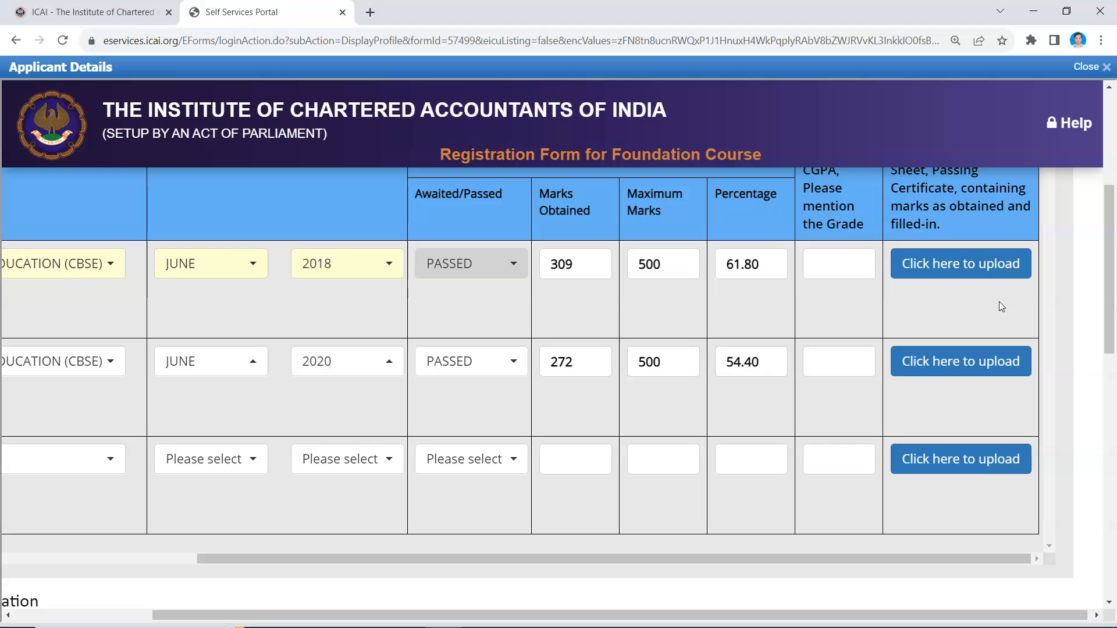
left_click(967, 362)
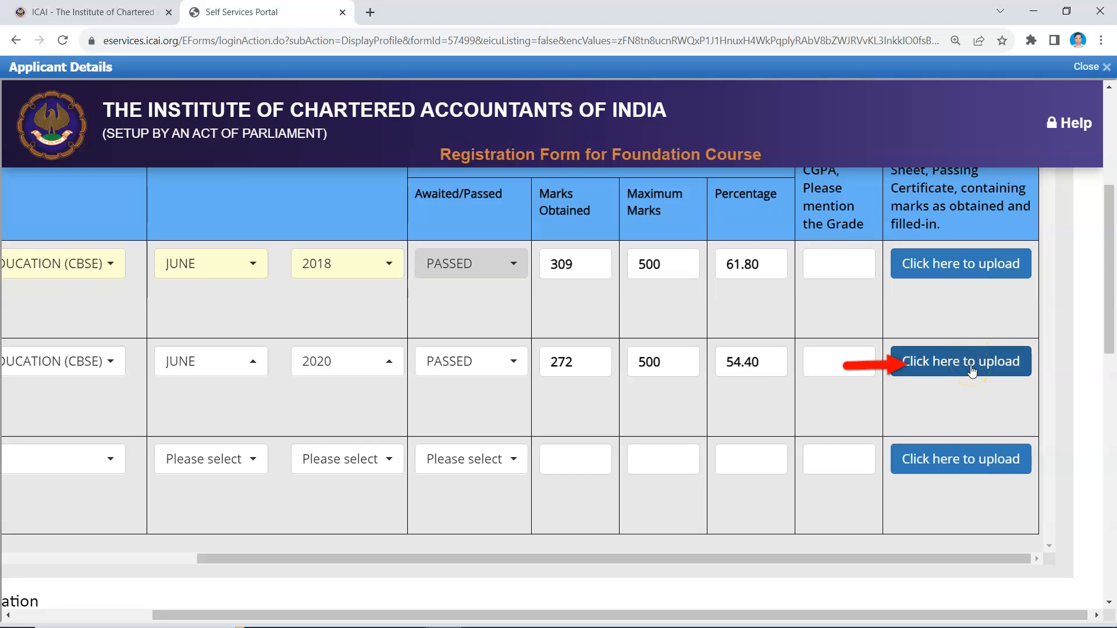
left_click(947, 272)
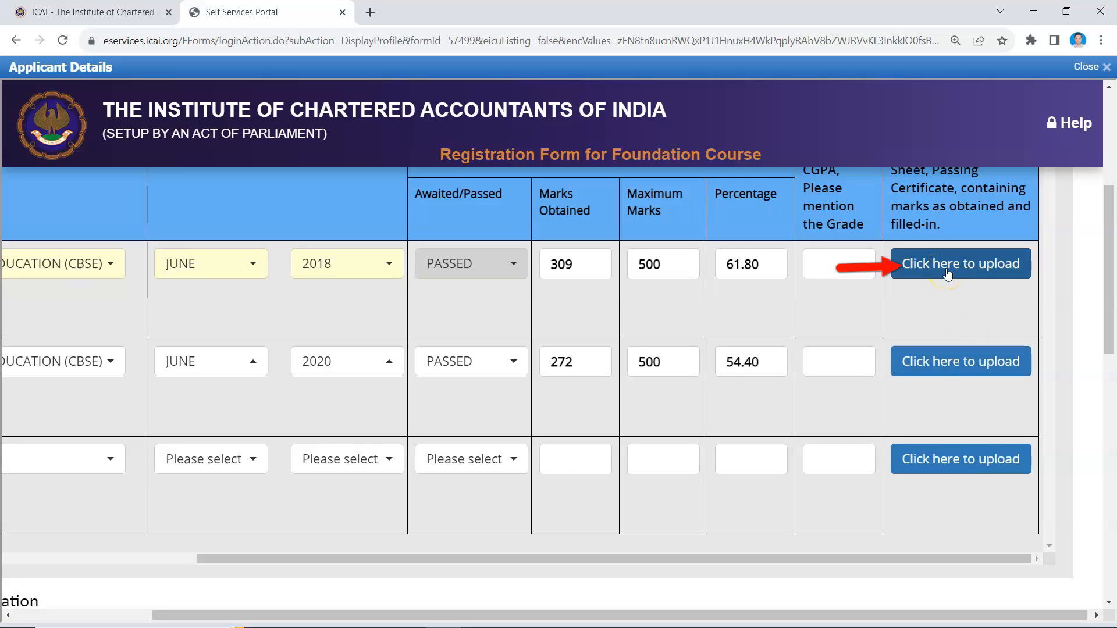
left_click(961, 361)
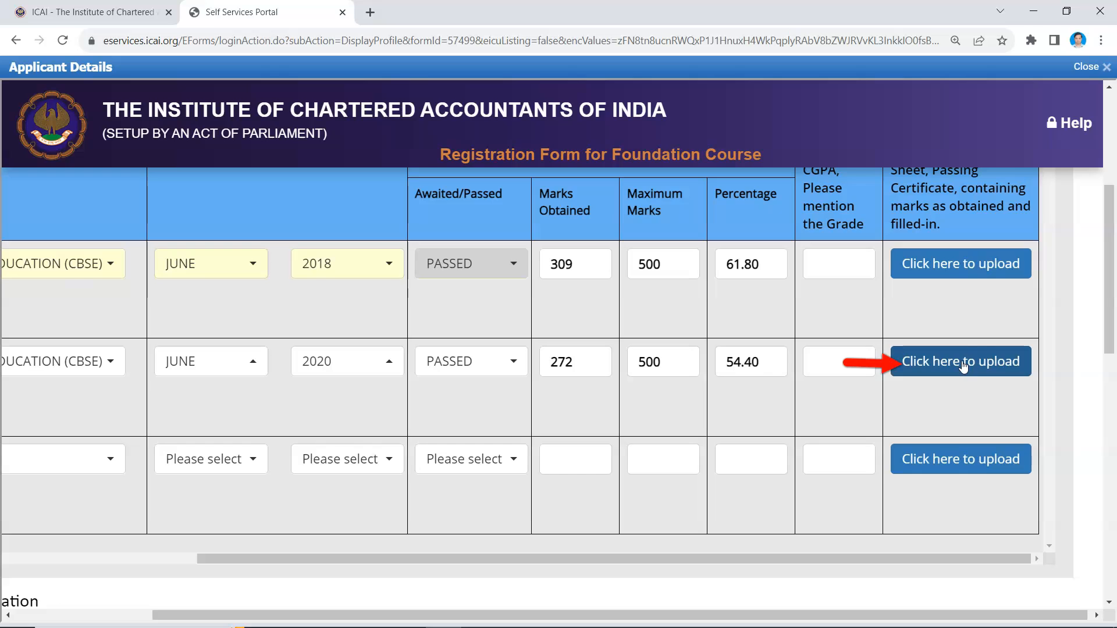
Step: Upload the scanned Class X and Class XII mark sheets, closing each upload window afterwards
left_click(956, 272)
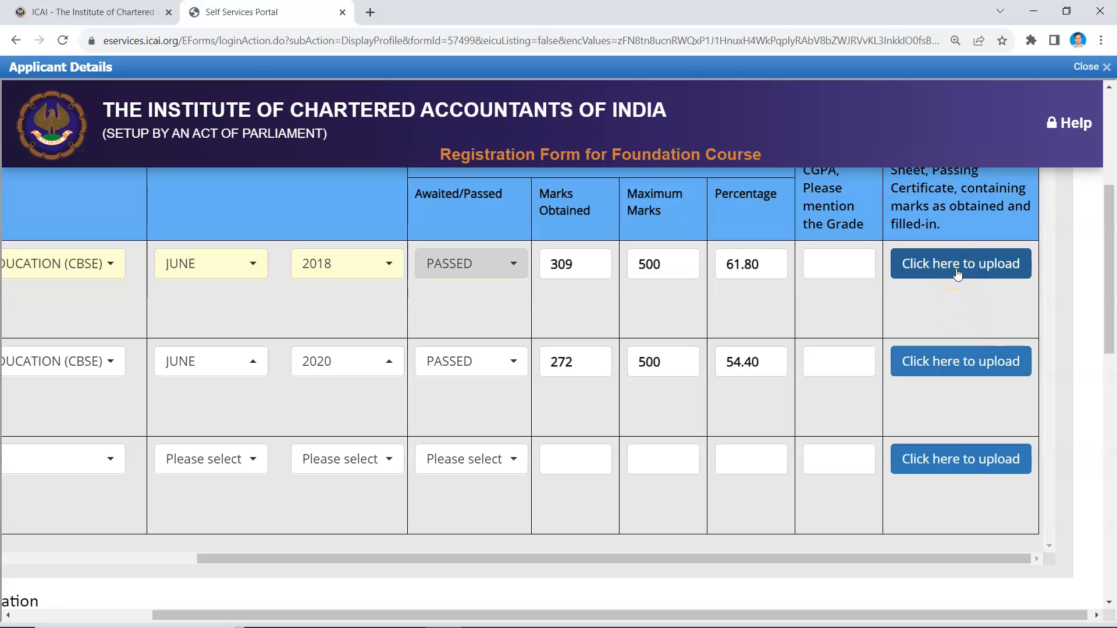
left_click(957, 272)
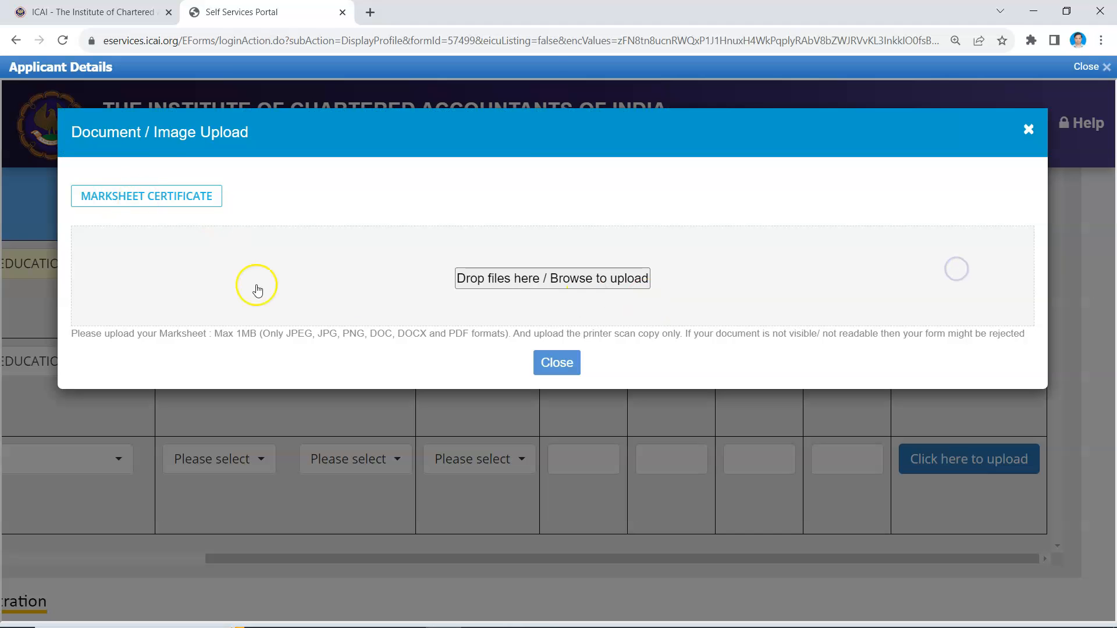
left_click(364, 274)
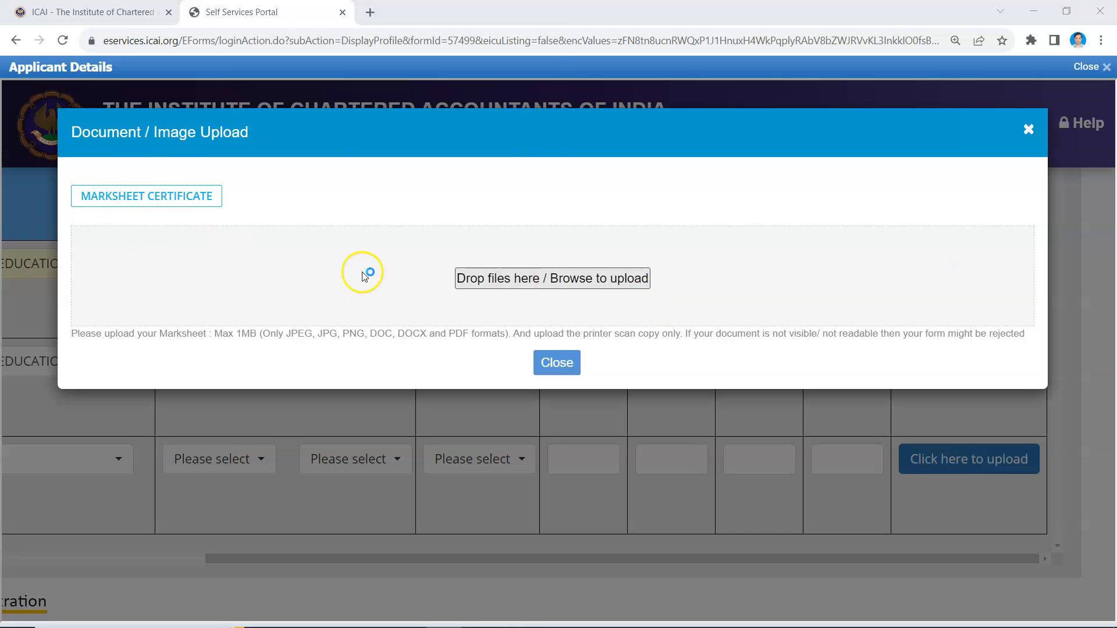
double_click(201, 161)
double_click(218, 237)
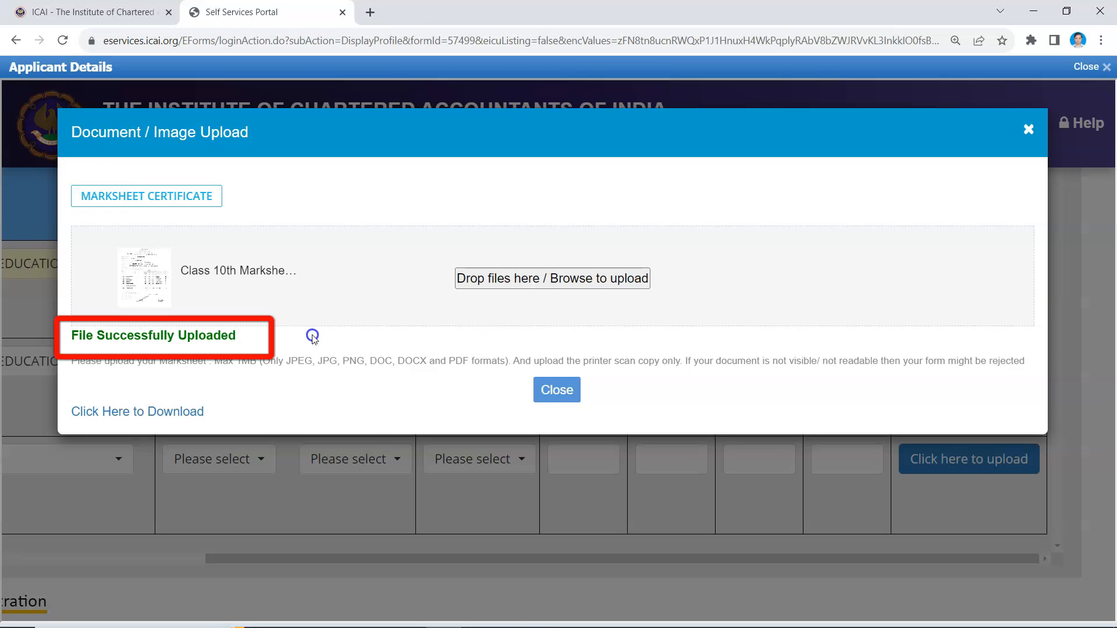
left_click(556, 396)
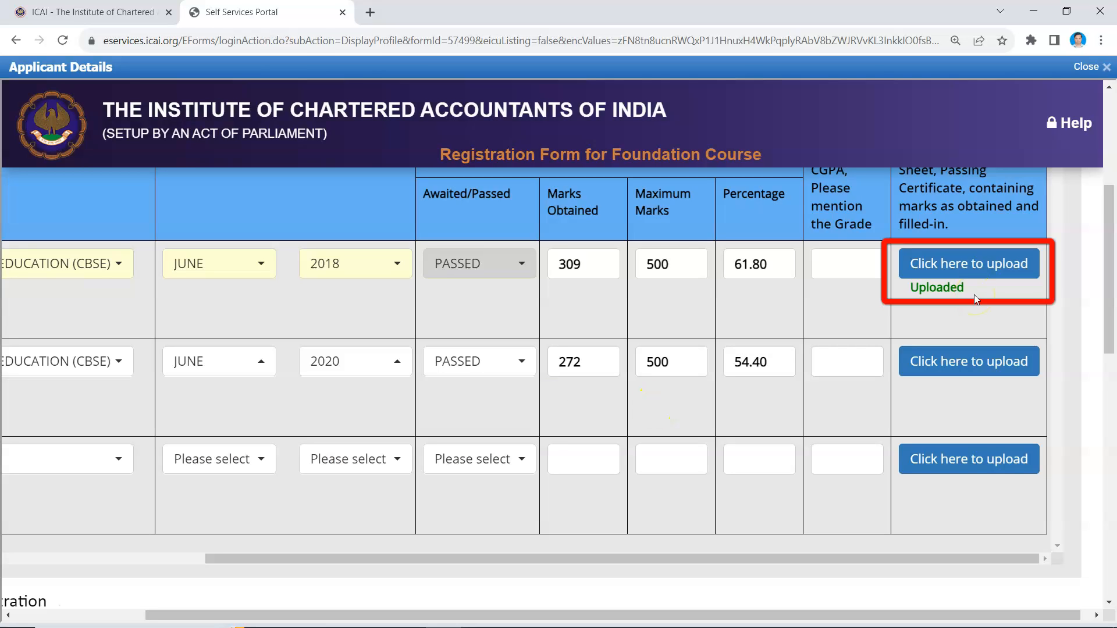
left_click(973, 363)
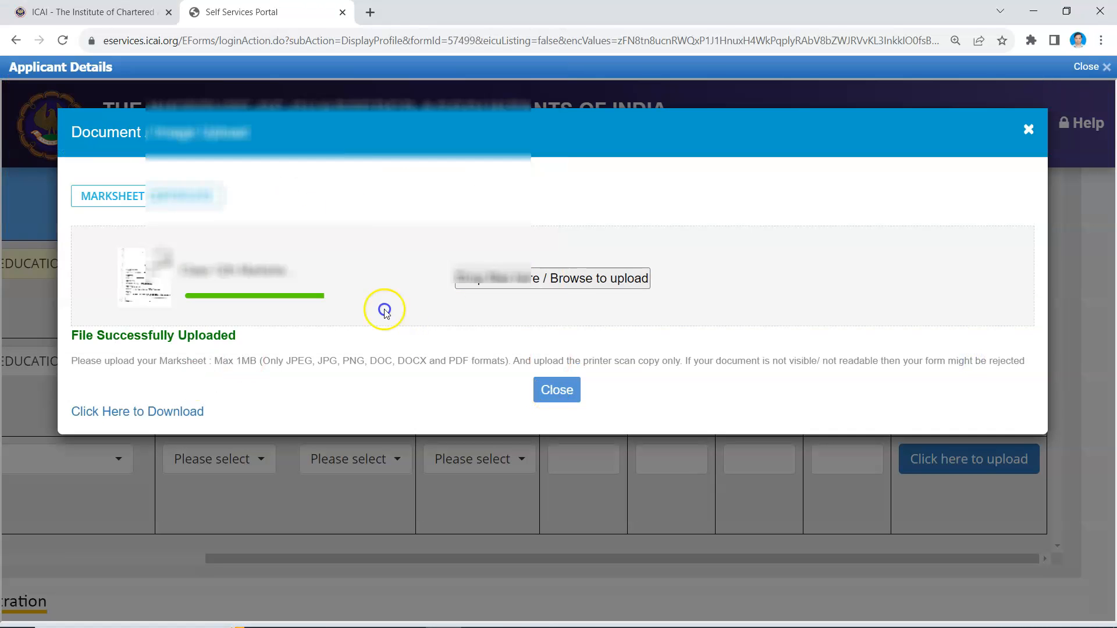
left_click(548, 390)
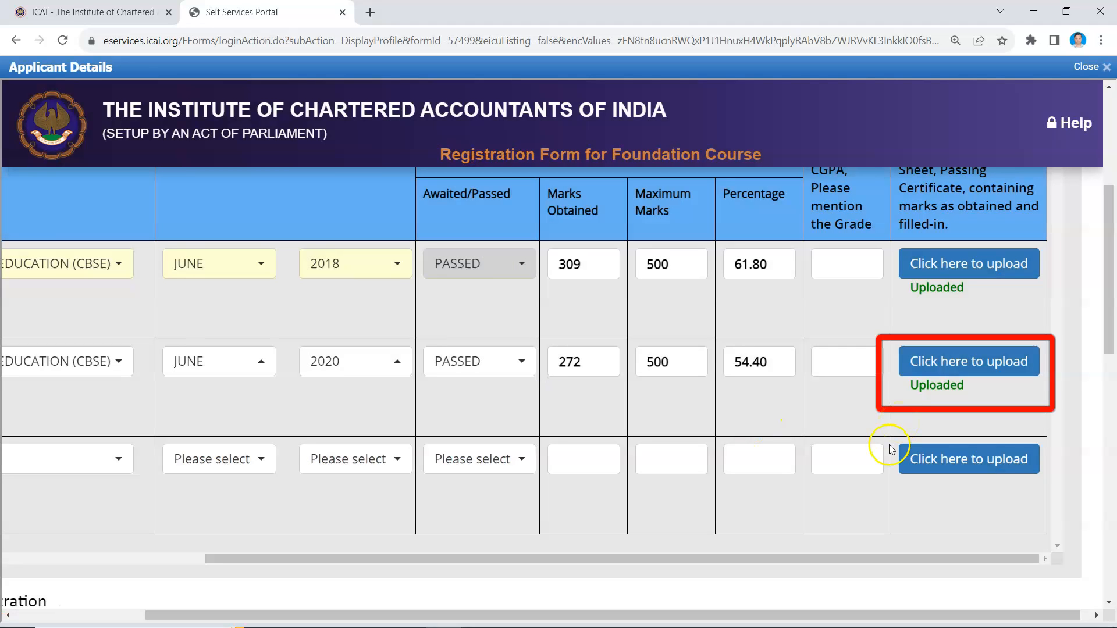
Step: Choose ENGLISH as the medium of study, save and proceed, dismissing the Data Saved alert
left_click_drag(1111, 334, 1109, 507)
scroll(282, 414, "up", 4)
scroll(281, 414, "down", 1)
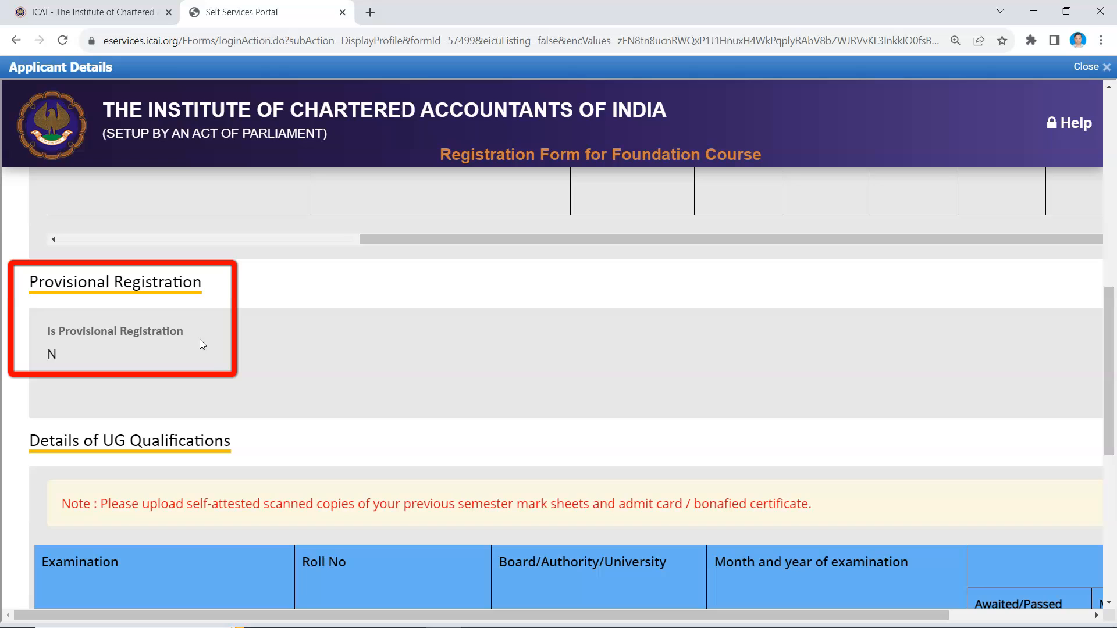
left_click(72, 369)
scroll(327, 327, "down", 4)
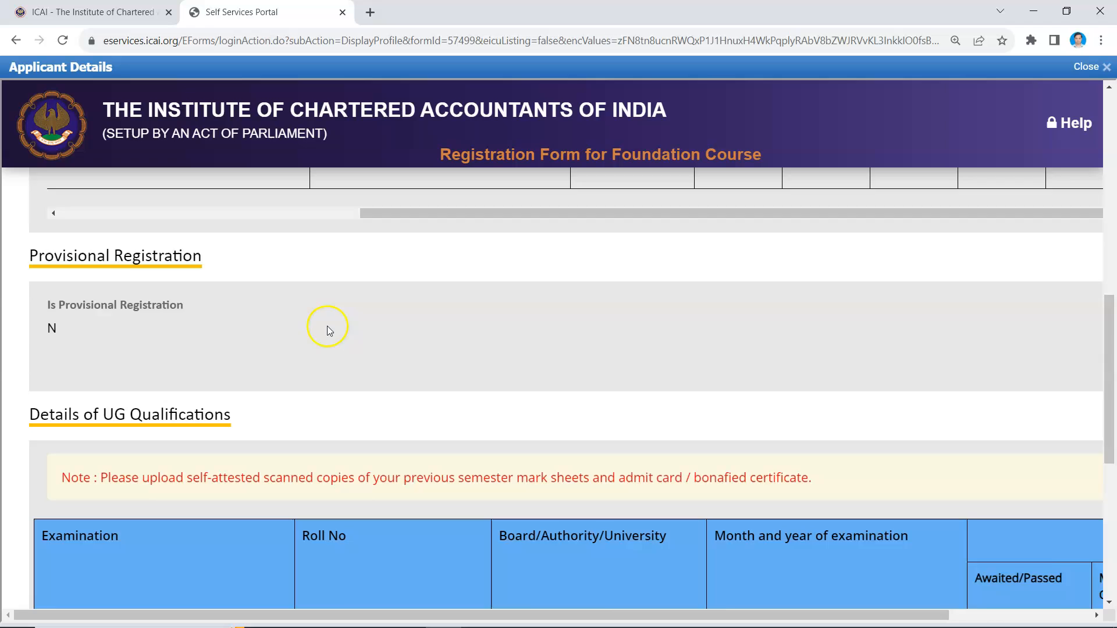
scroll(327, 326, "down", 1)
scroll(327, 326, "up", 1)
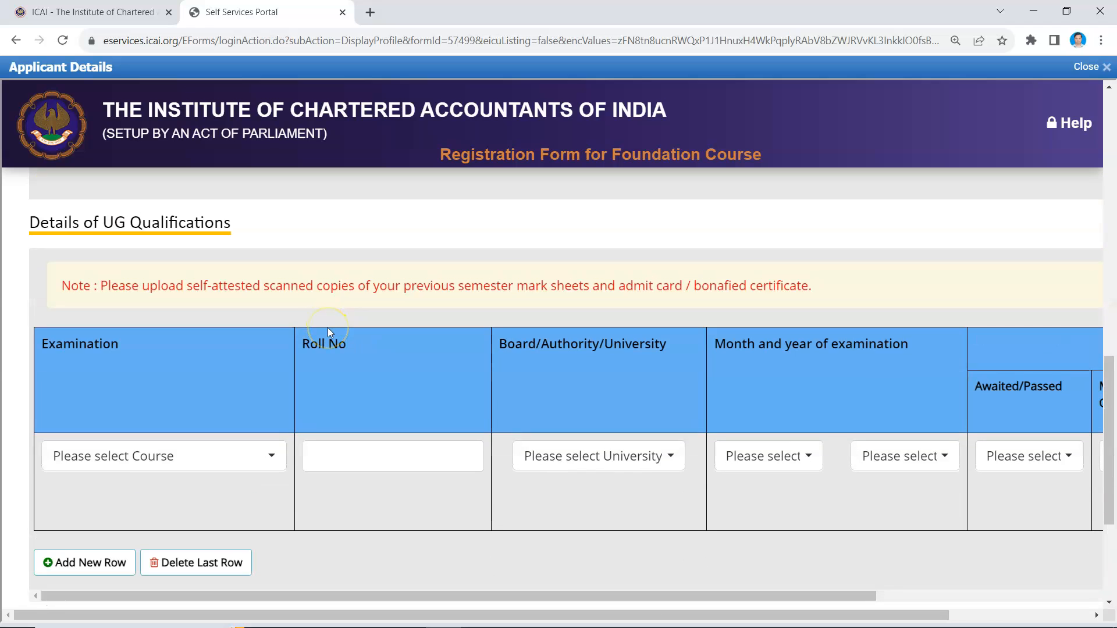
scroll(328, 328, "down", 4)
left_click(274, 463)
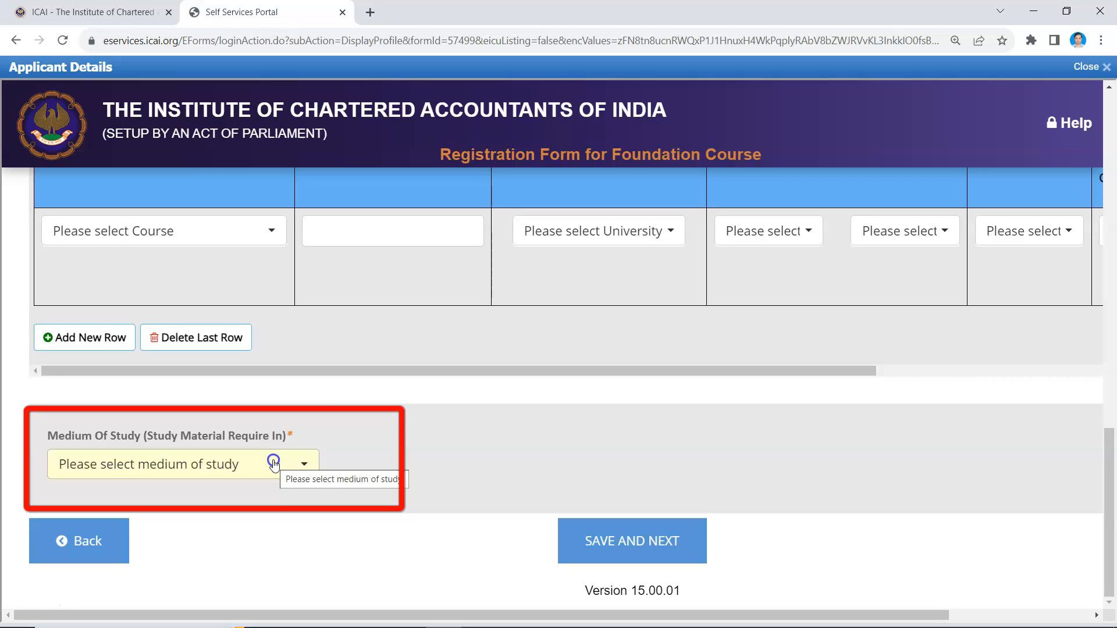
left_click(274, 463)
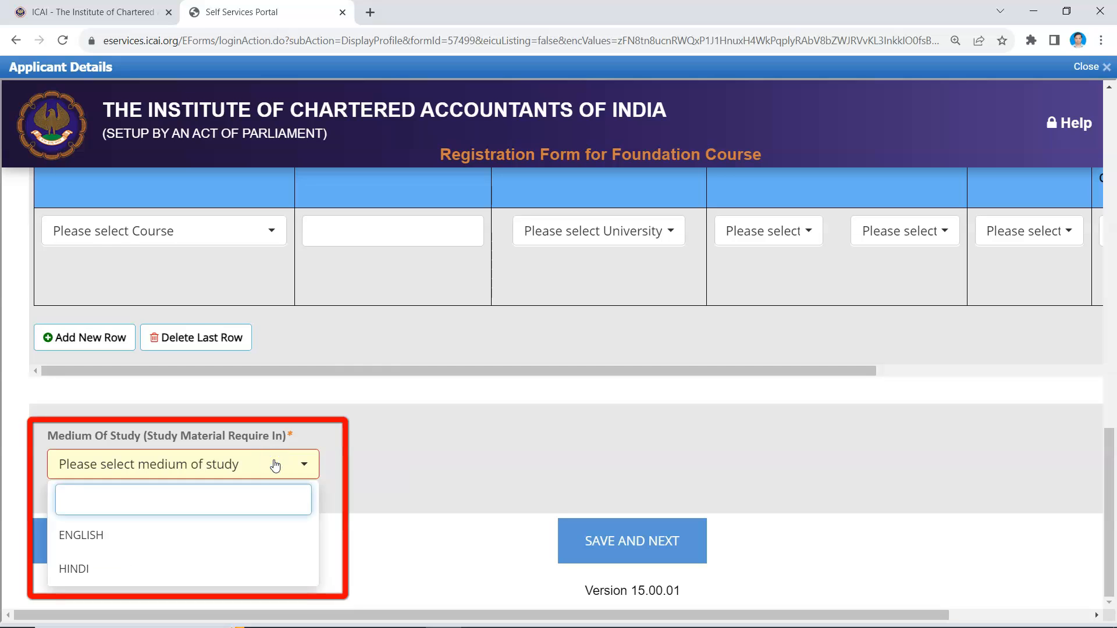
left_click(78, 538)
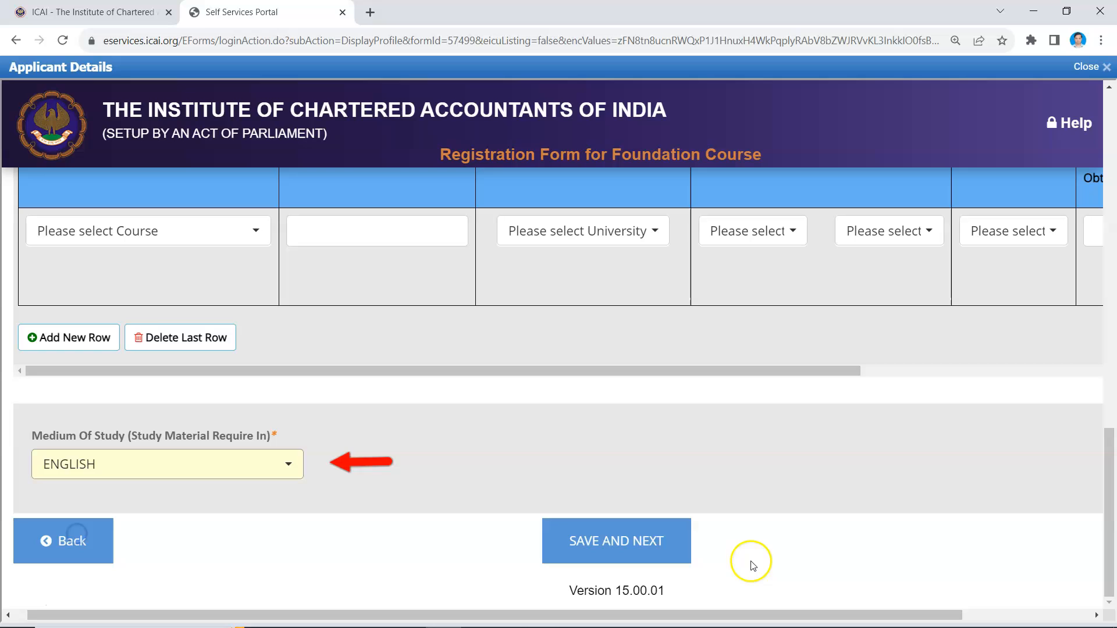
left_click(665, 546)
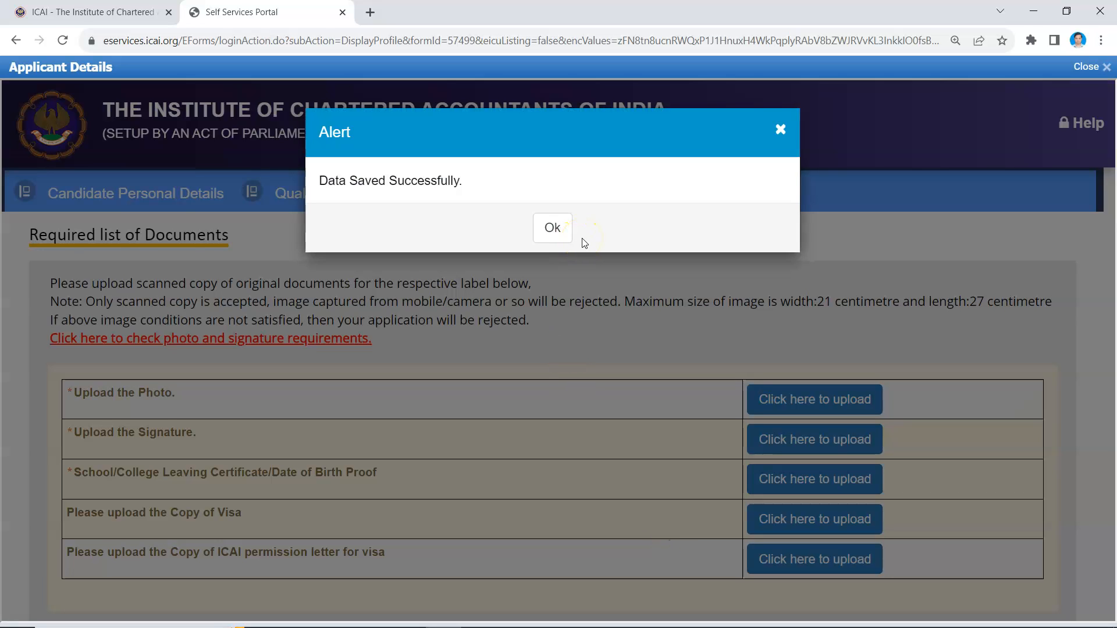
left_click(561, 233)
left_click(560, 233)
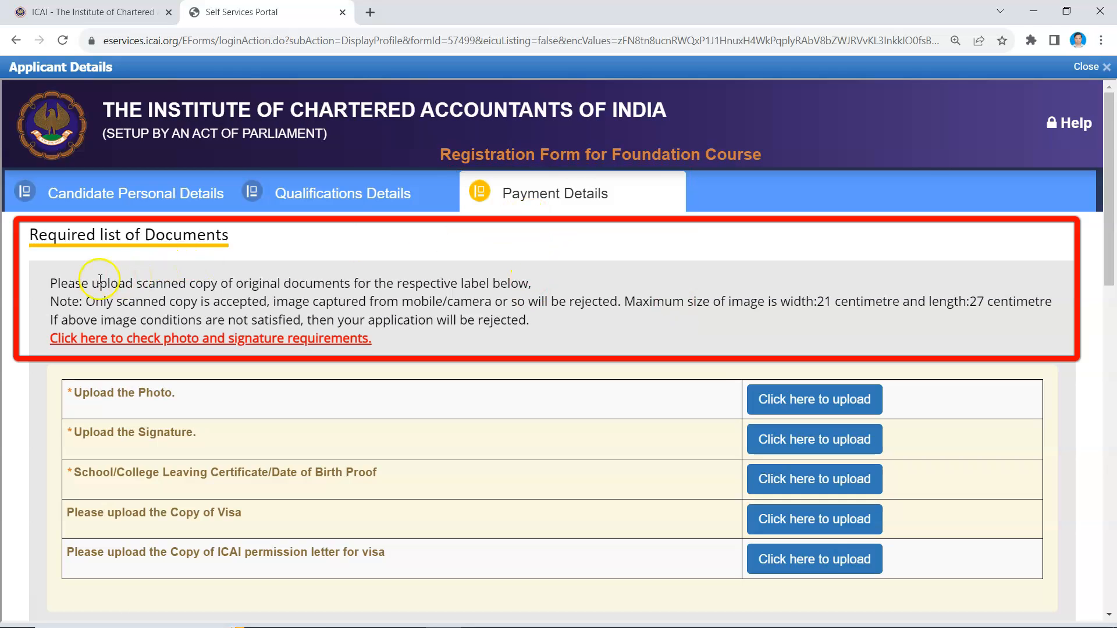
Step: Review the scanned-copy rules: no mobile/camera photos, 21×27 cm limit, rejection warning
left_click_drag(53, 285, 532, 287)
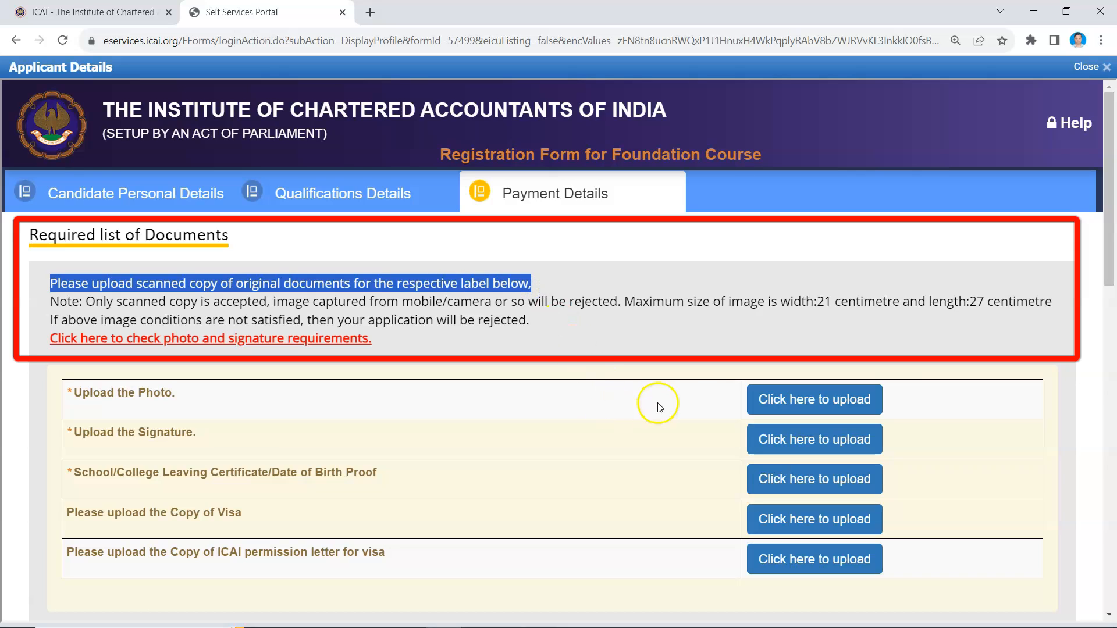
left_click(54, 300)
left_click_drag(54, 301, 196, 299)
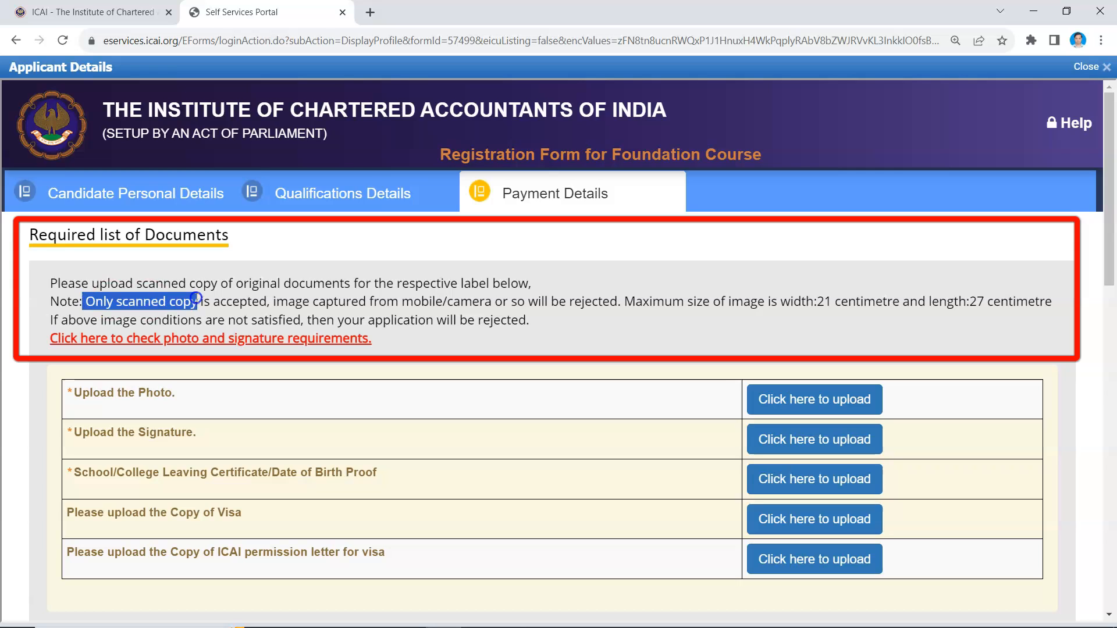
left_click_drag(273, 301, 490, 298)
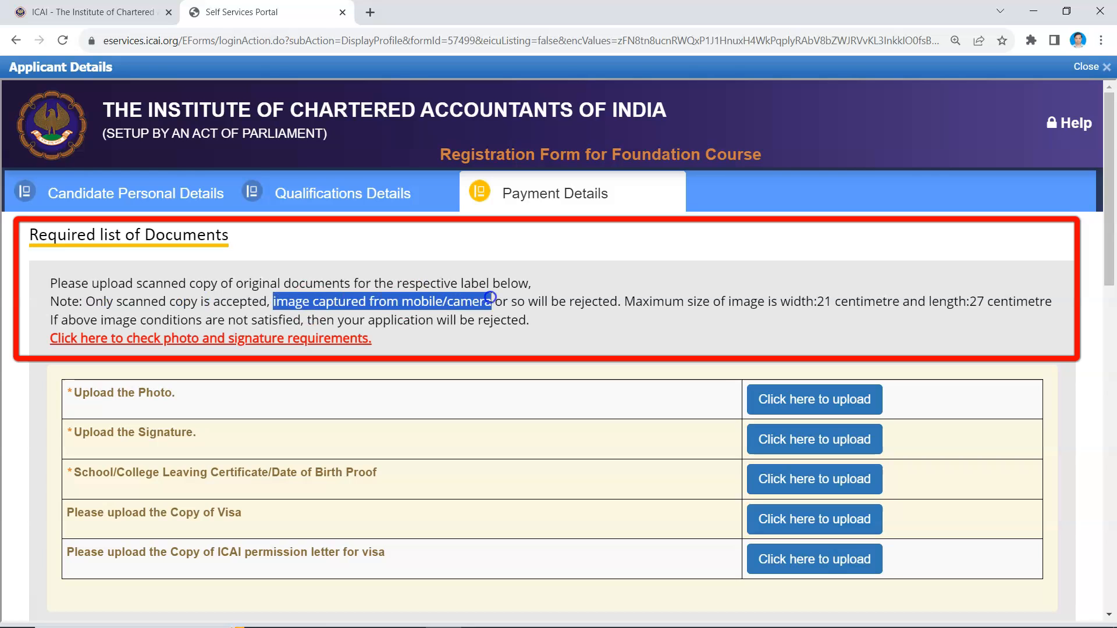
left_click_drag(559, 301, 615, 301)
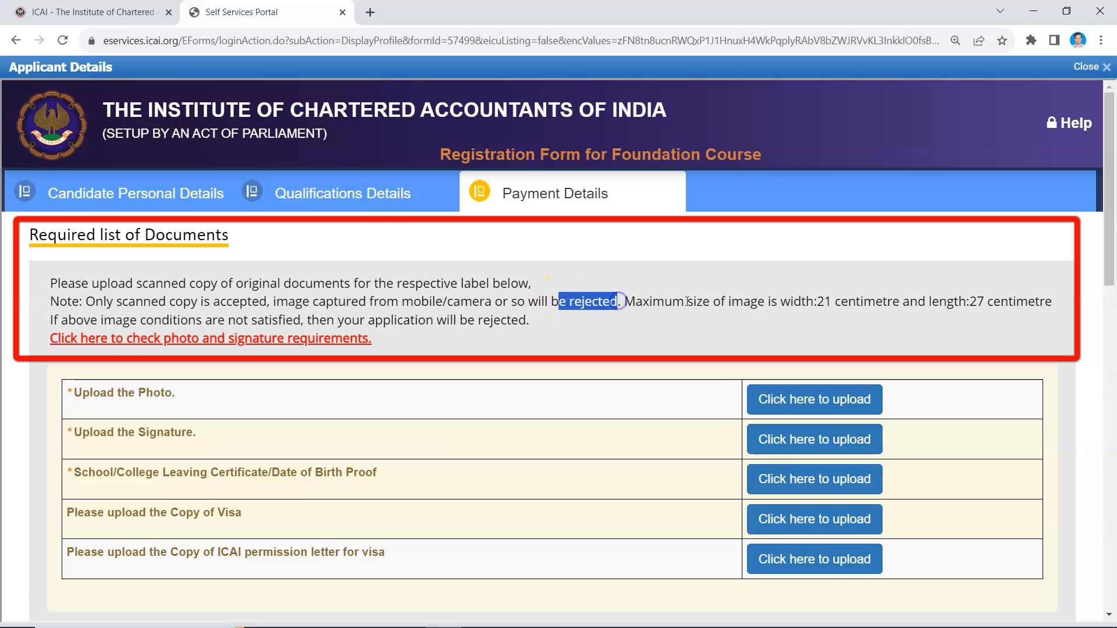
left_click_drag(687, 302, 1043, 299)
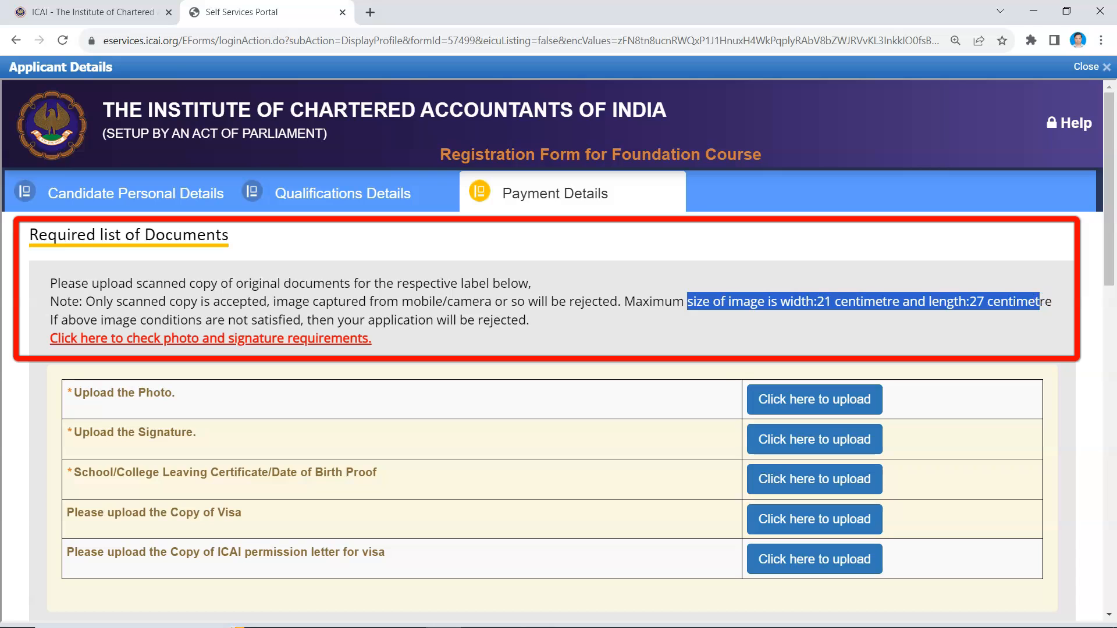
left_click_drag(55, 319, 526, 316)
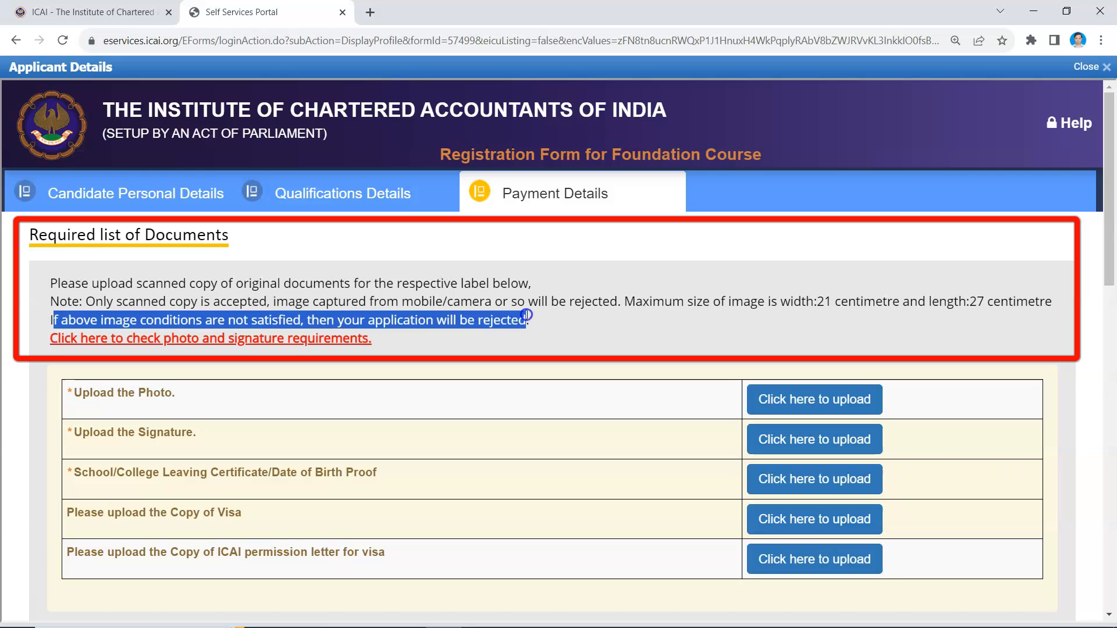
left_click(597, 292)
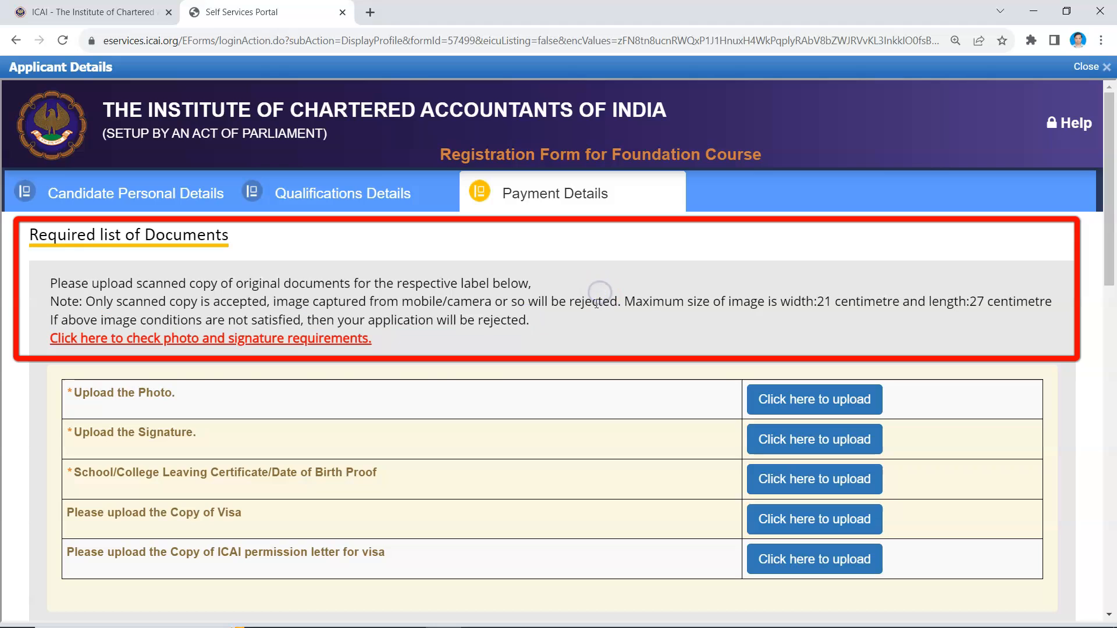
left_click(151, 344)
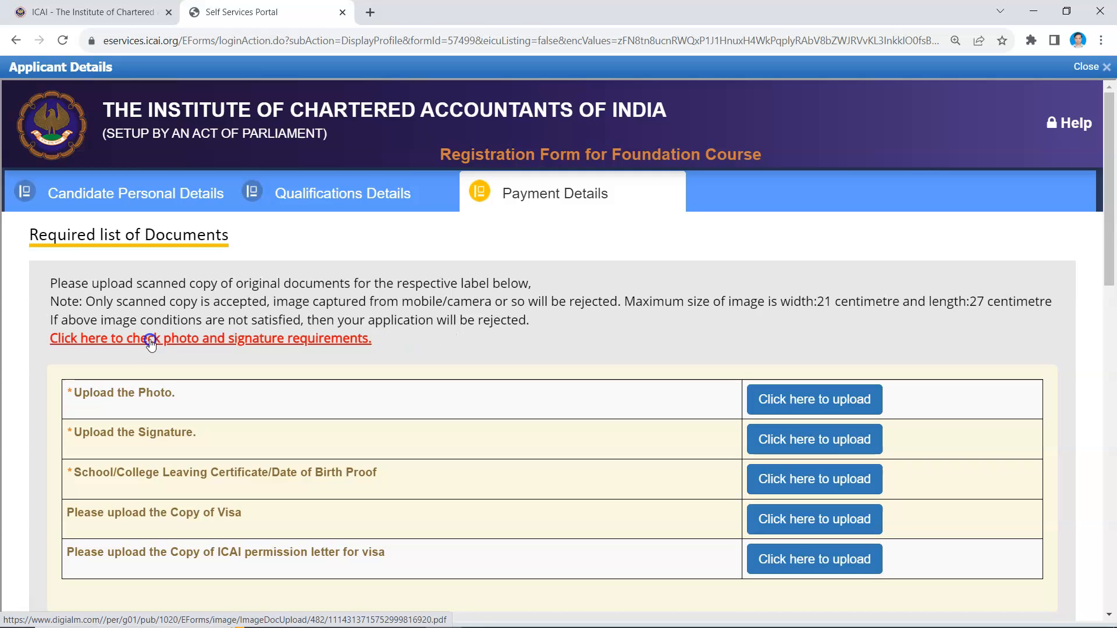
Step: In the requirements PDF, check the jpg/jpeg 20-50 KB photo rule and 10-20 KB signature limit
left_click(151, 343)
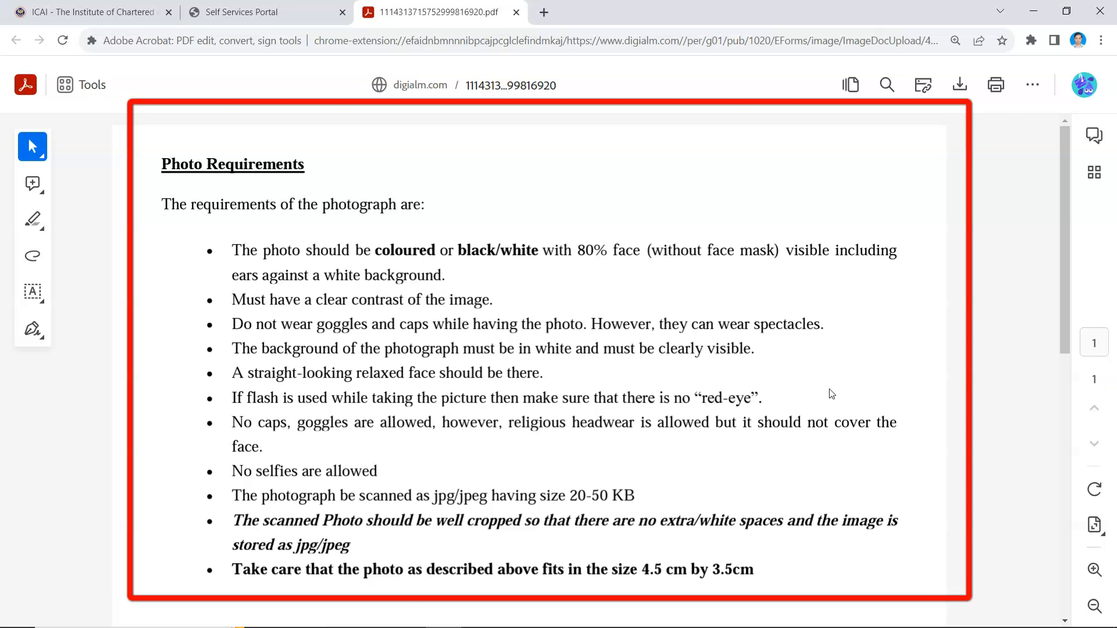
scroll(832, 394, "down", 1)
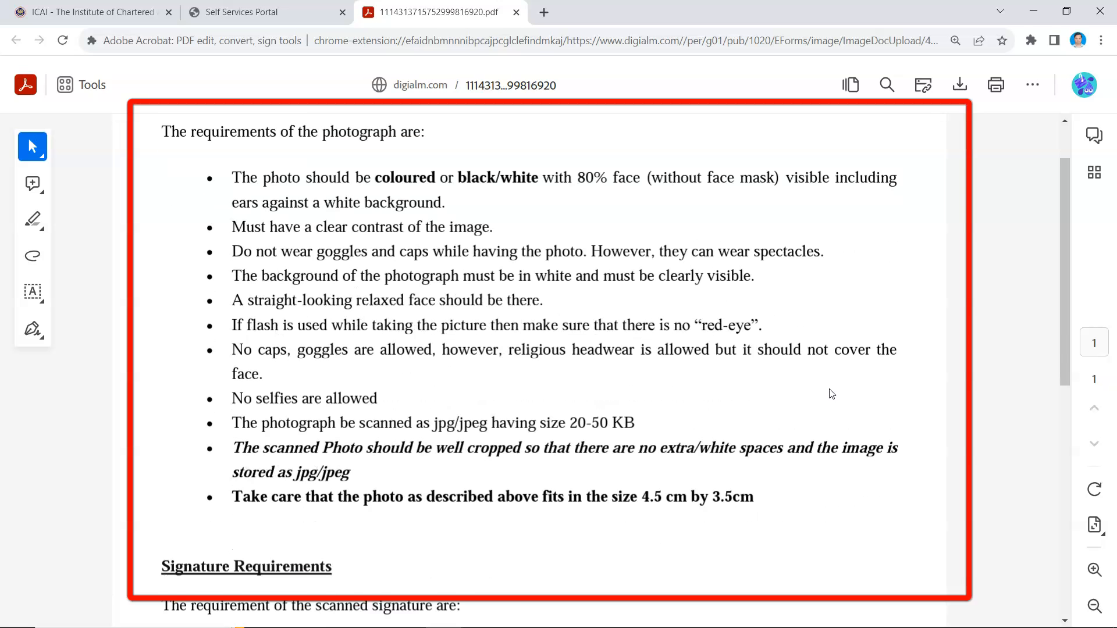
scroll(832, 394, "down", 5)
scroll(832, 394, "down", 1)
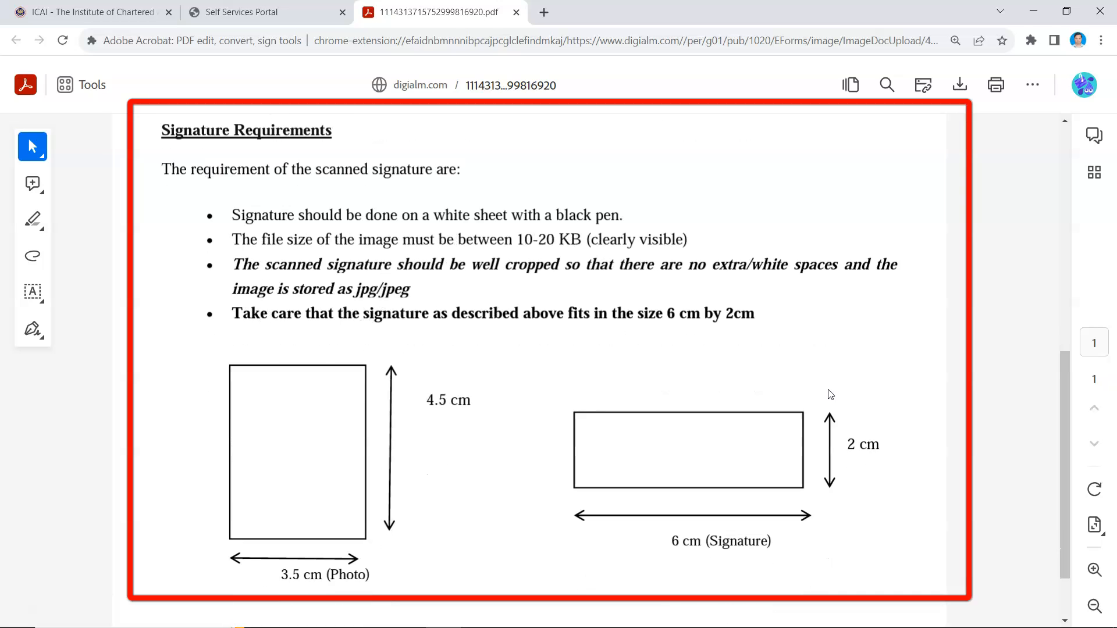
scroll(829, 393, "up", 6)
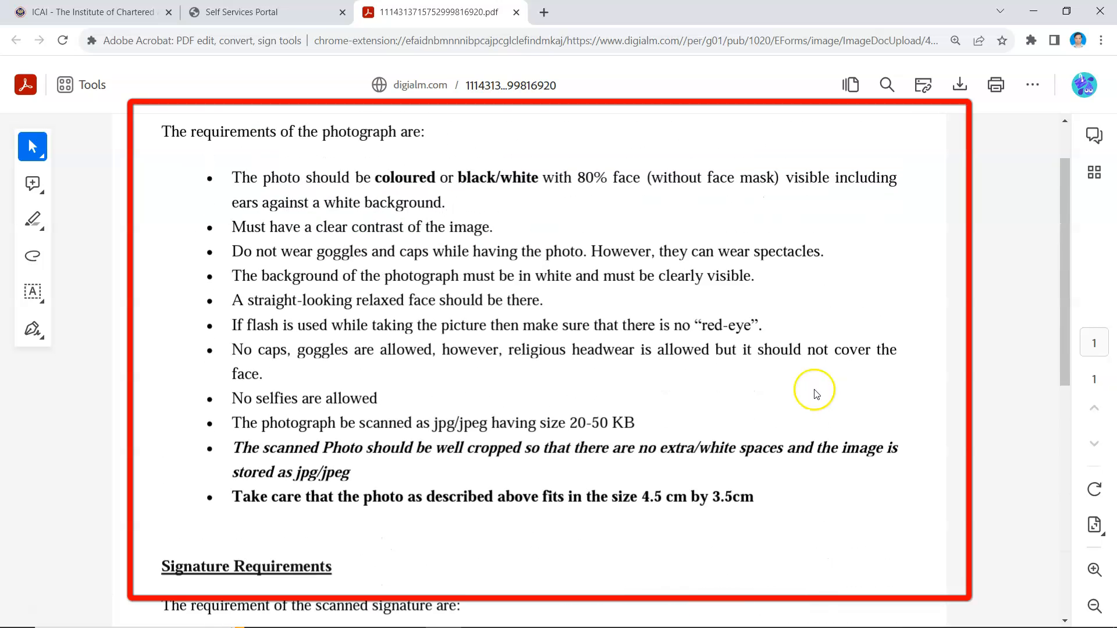
left_click_drag(415, 423, 631, 427)
scroll(637, 431, "down", 5)
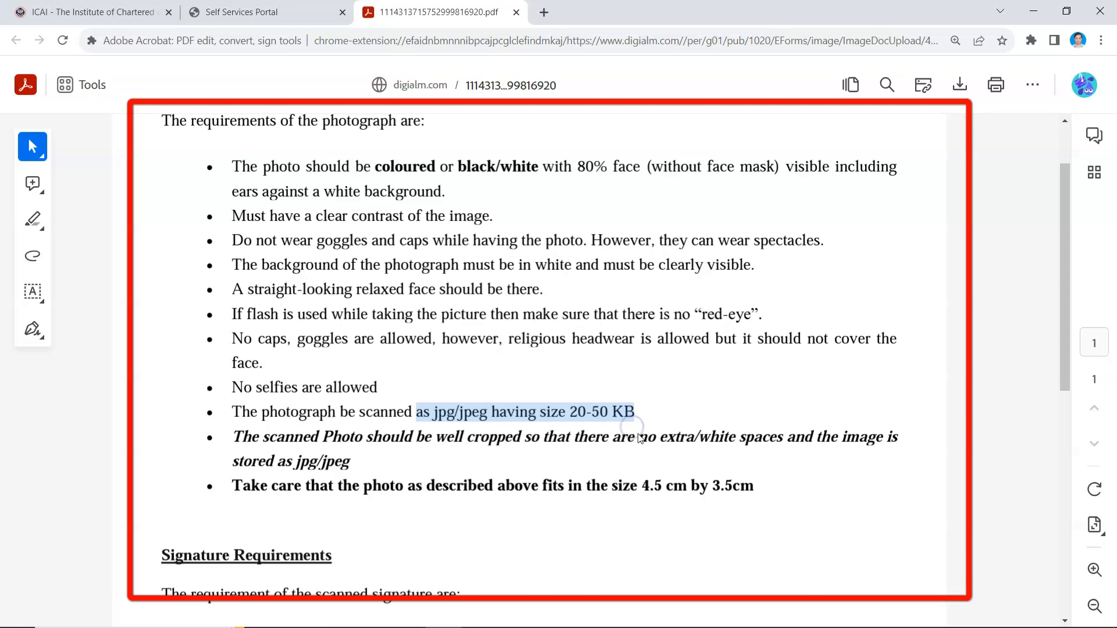
left_click(370, 313)
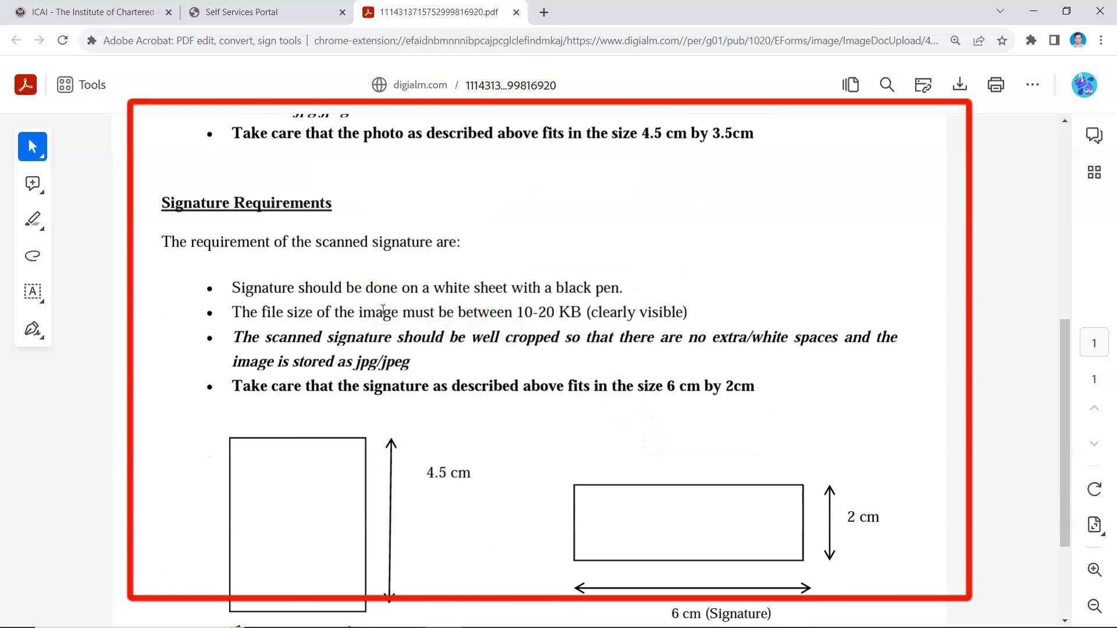
left_click_drag(512, 312, 576, 310)
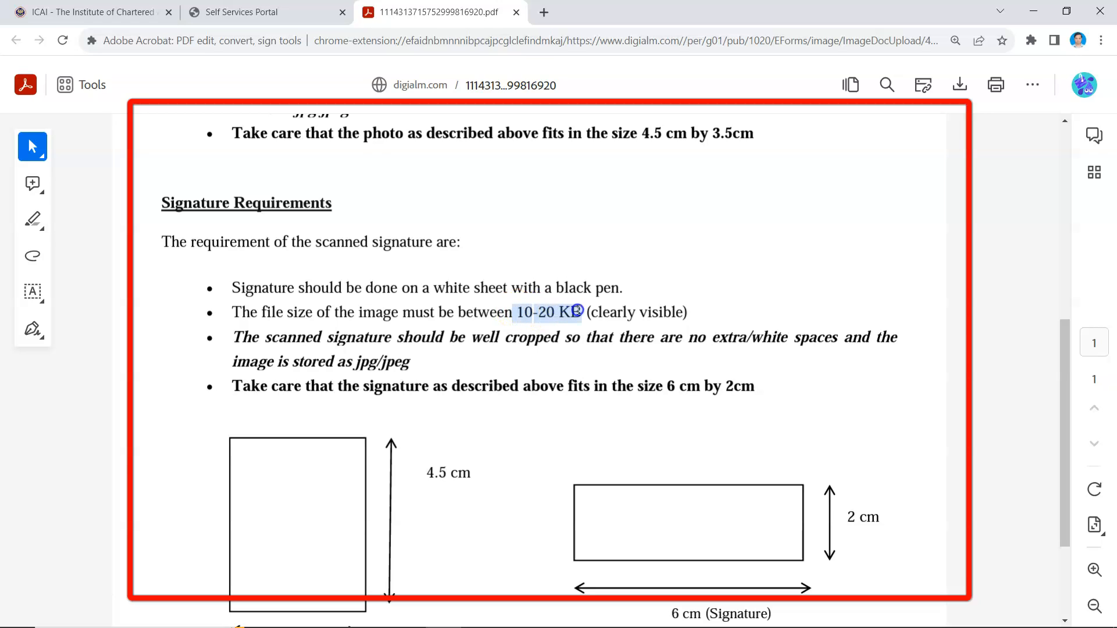
left_click(577, 310)
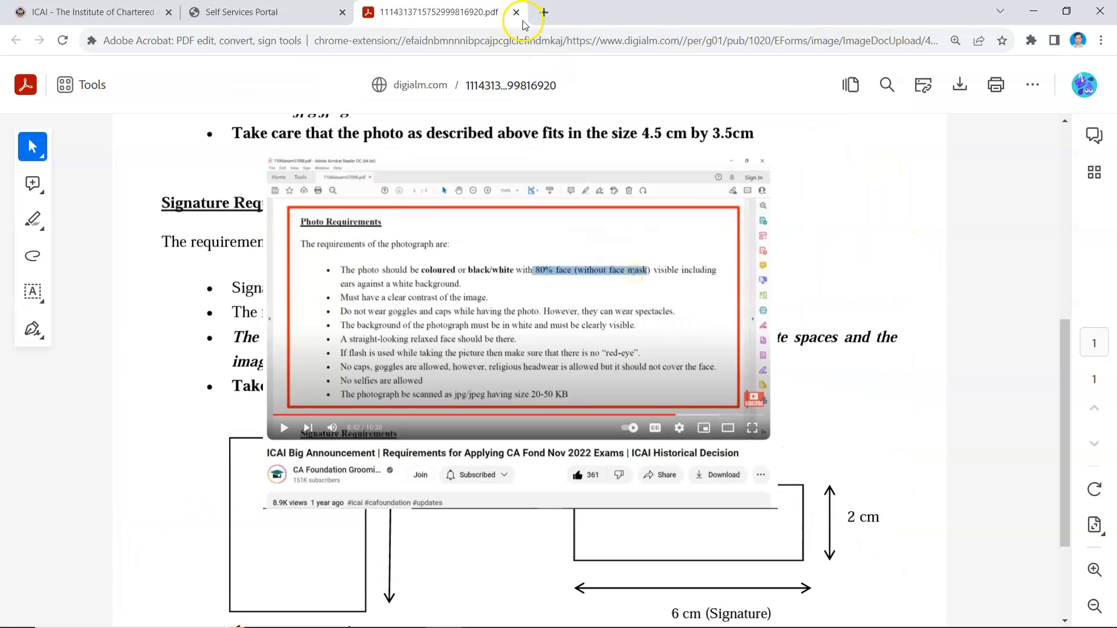
Step: Close the requirements PDF tab to return to the registration form
left_click(517, 12)
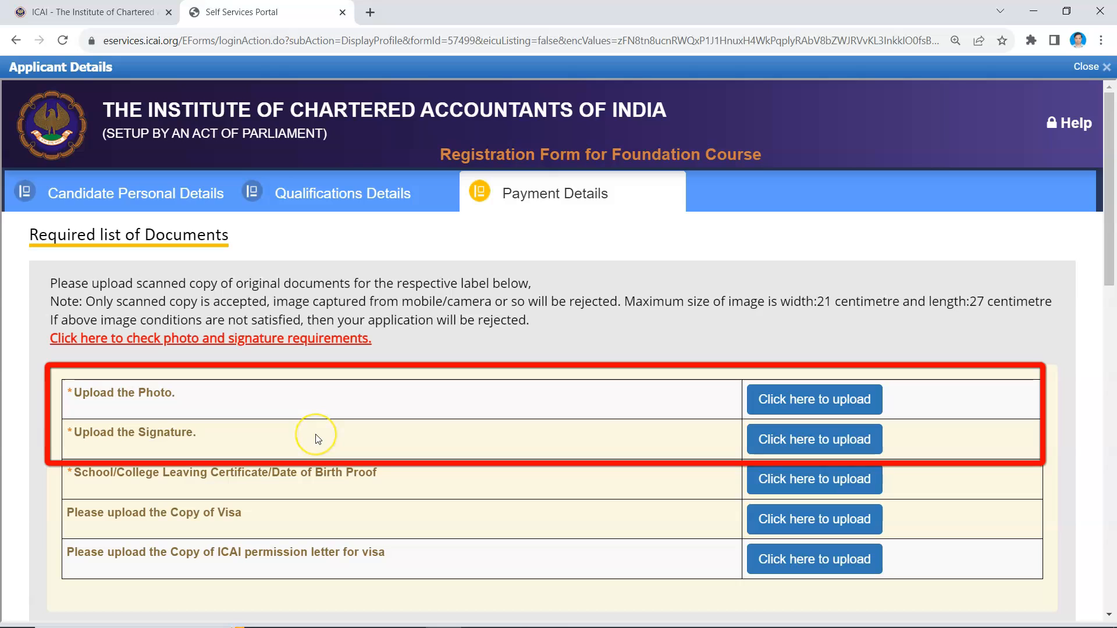
Step: Try uploading Photograph.jpeg from the Desktop as the candidate photo; it exceeds the 100KB limit
left_click(423, 478)
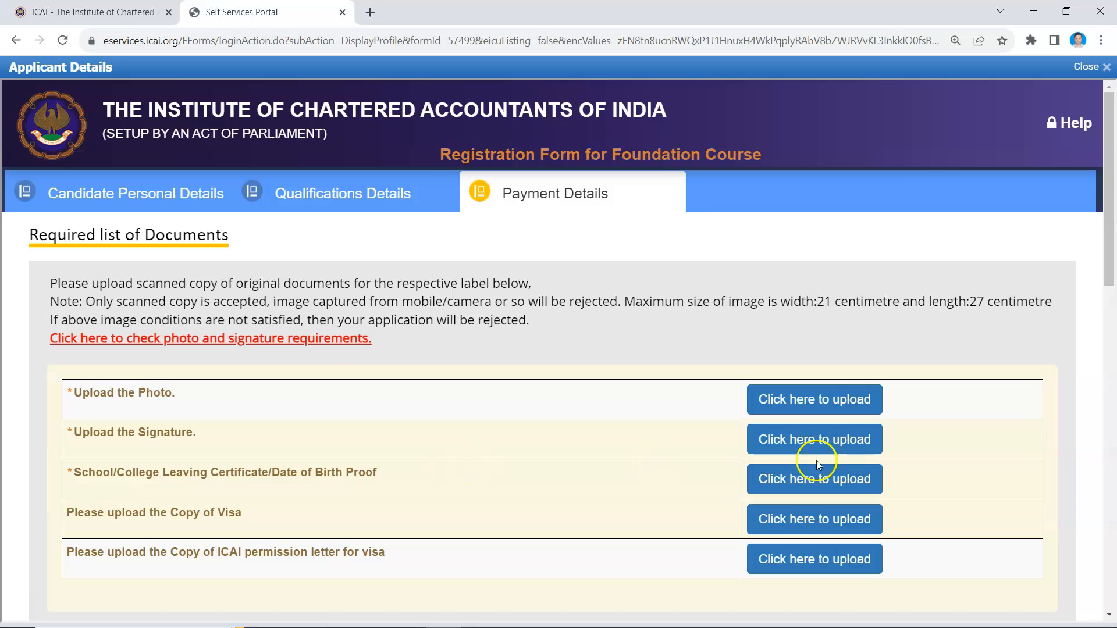
left_click(854, 407)
left_click(571, 285)
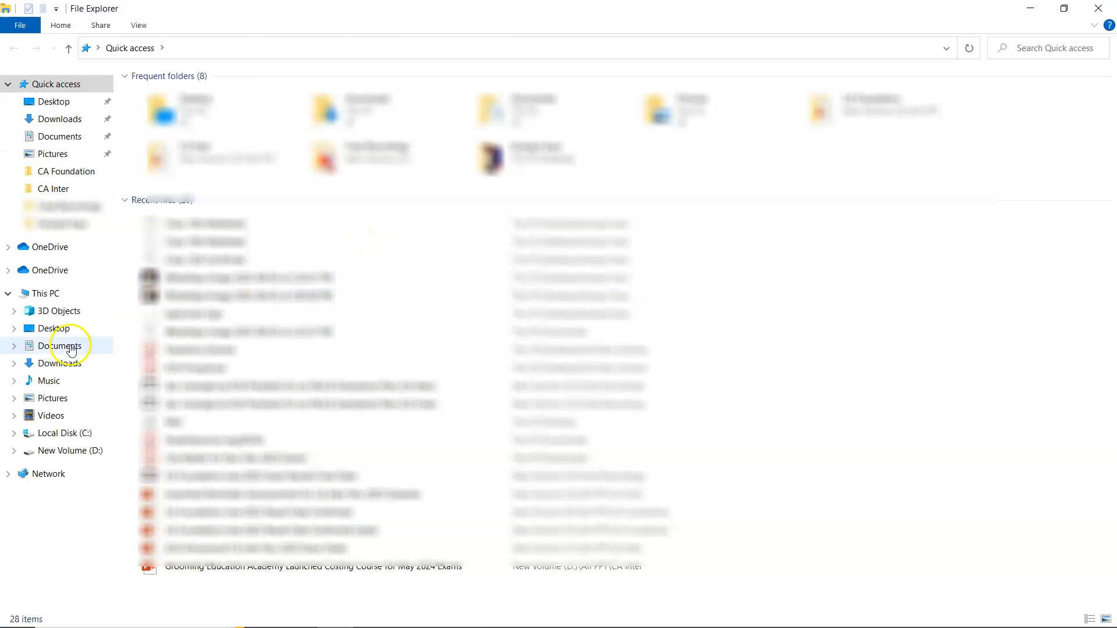
left_click(54, 329)
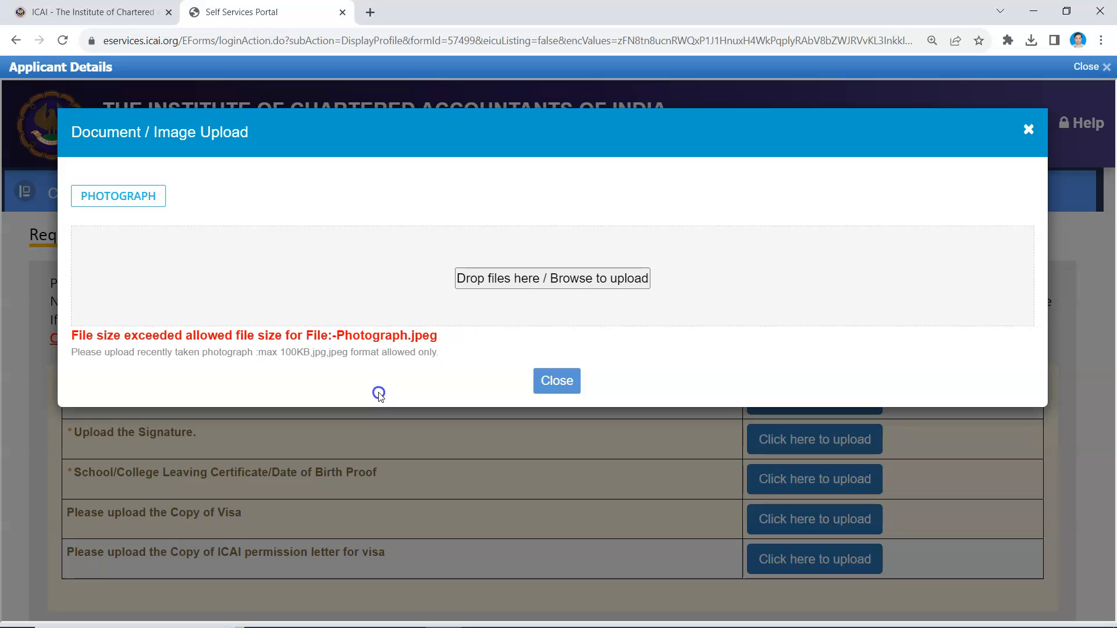
left_click(247, 334)
left_click(242, 336)
mouse_move(109, 622)
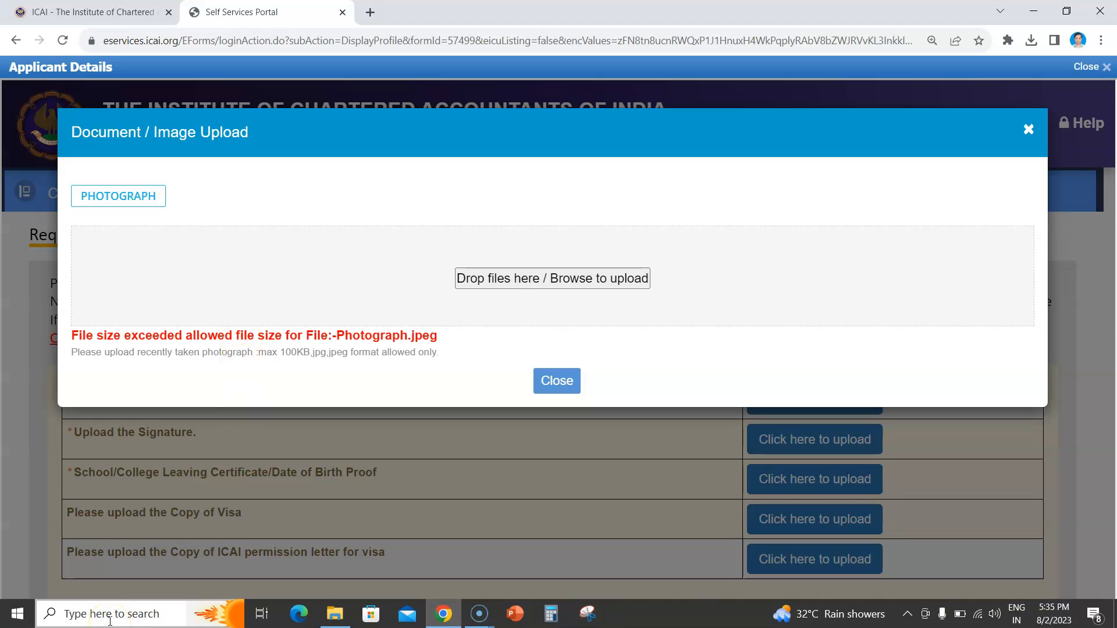
Step: Open Photograph in Paint, resize it to 50% (481×640 px, ~97.8KB), save and close Paint
left_click(110, 615)
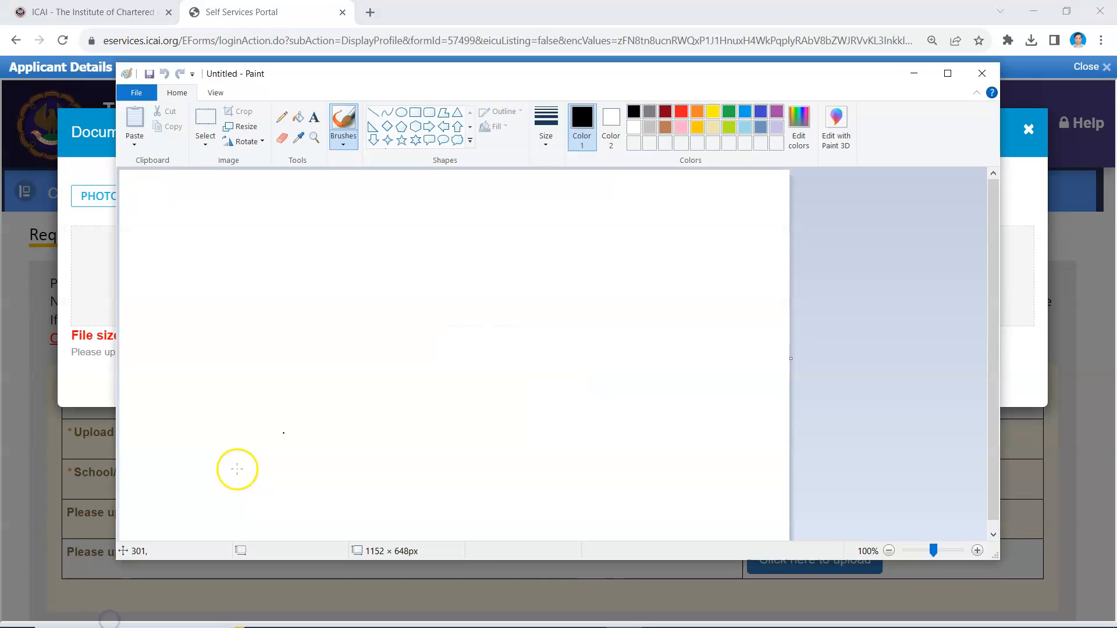
left_click(136, 93)
left_click(166, 153)
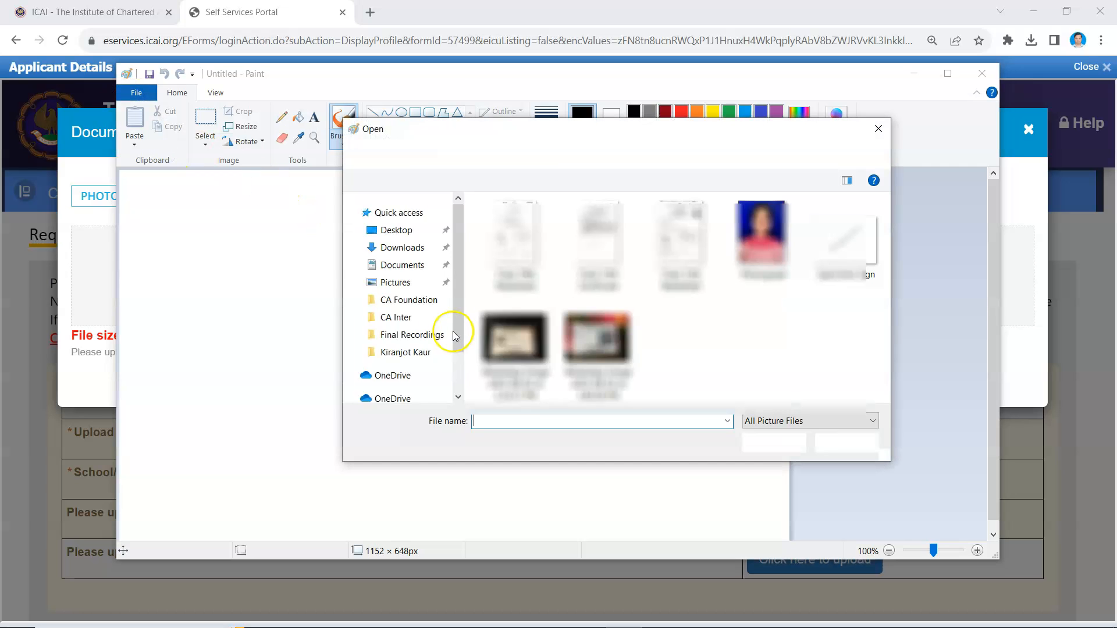
double_click(762, 239)
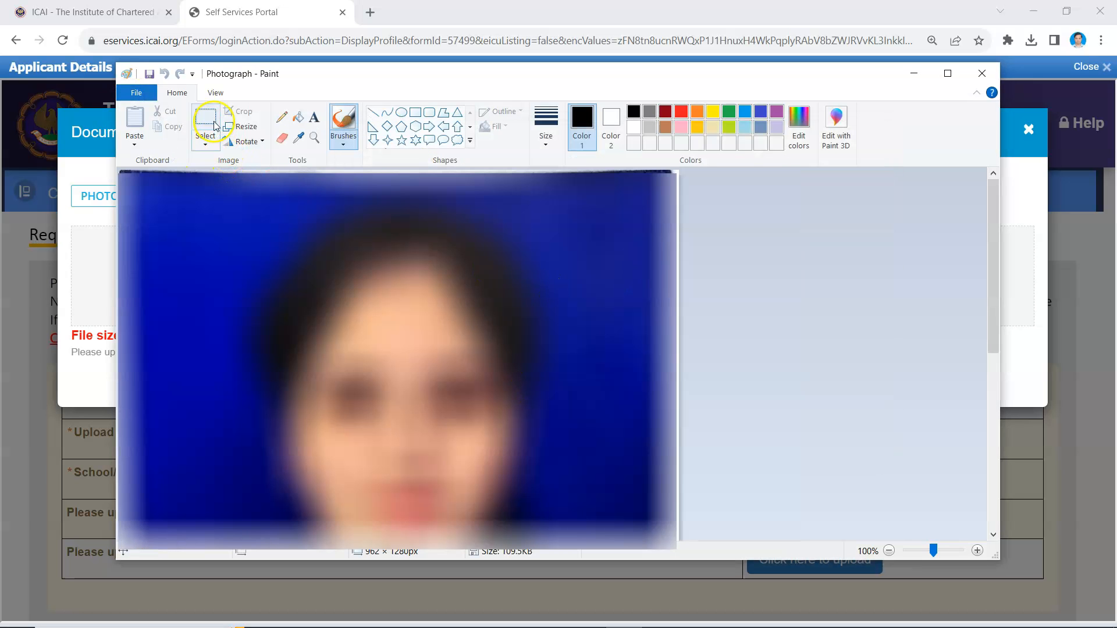
left_click(254, 128)
left_click_drag(274, 212, 261, 216)
type("50")
left_click(219, 419)
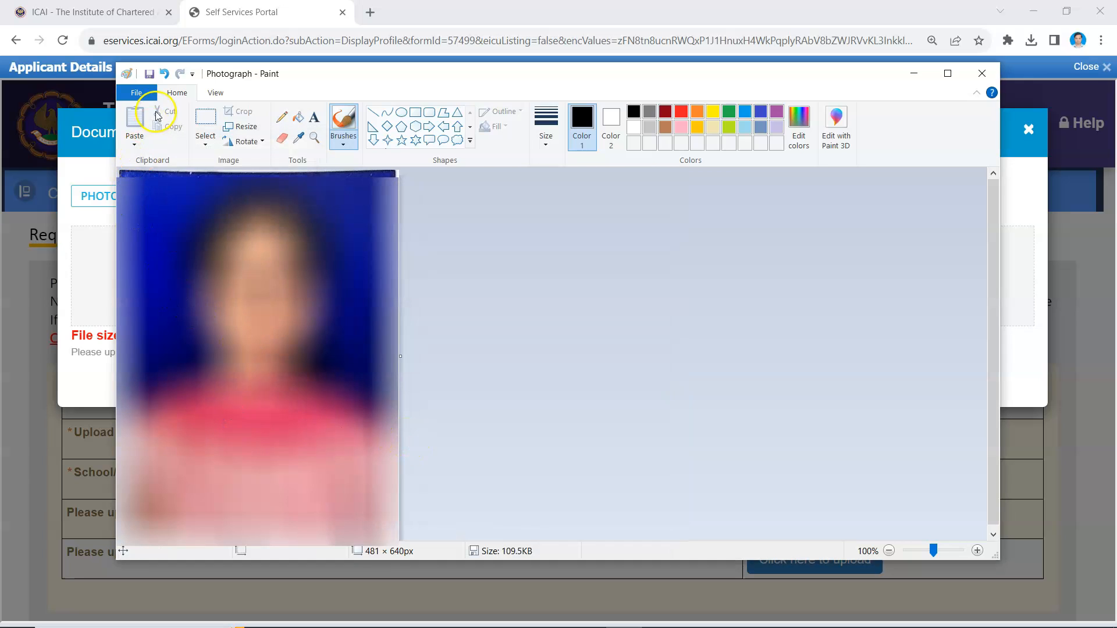
left_click(150, 76)
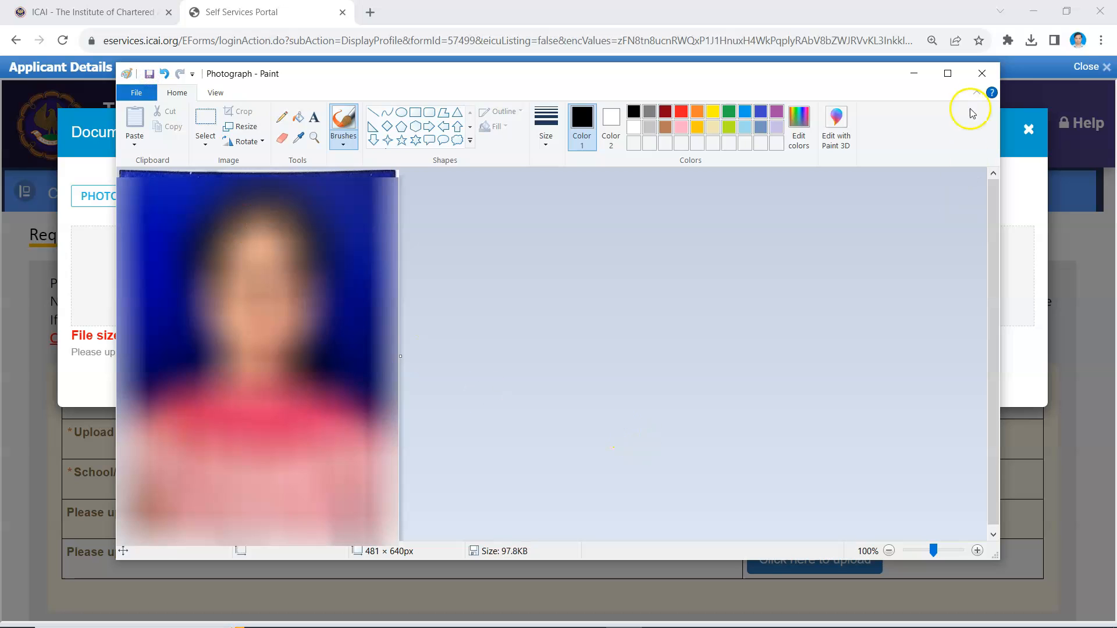
left_click(982, 73)
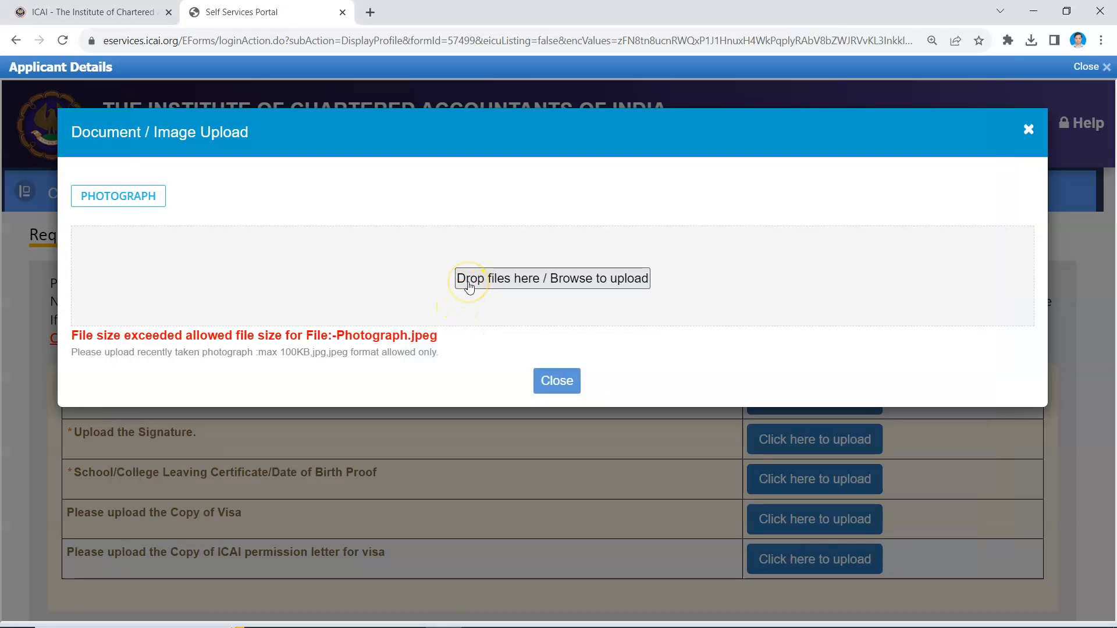
Step: Upload Photograph.jpeg, Specimen Sign.jpeg and the Class 12th leaving certificate, closing each confirmation
left_click(469, 285)
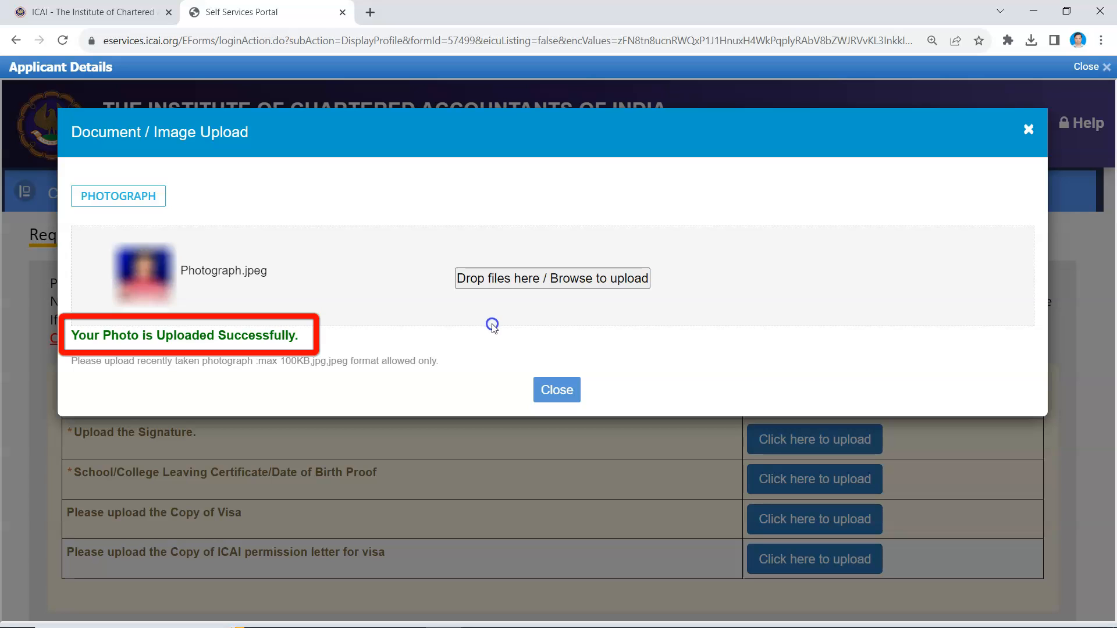
left_click(543, 390)
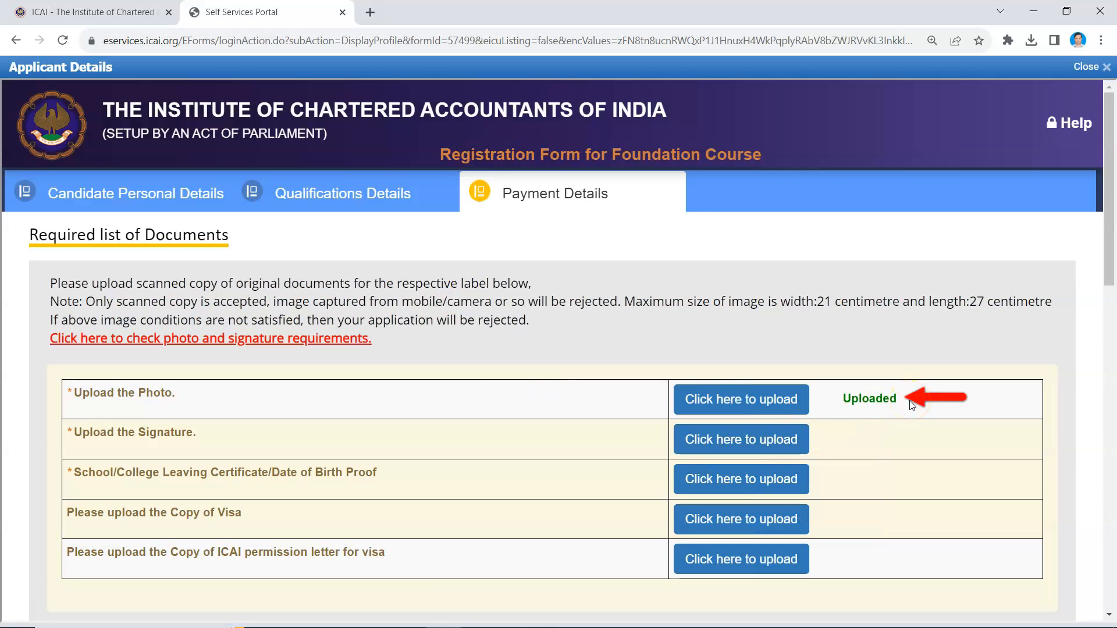
left_click(773, 441)
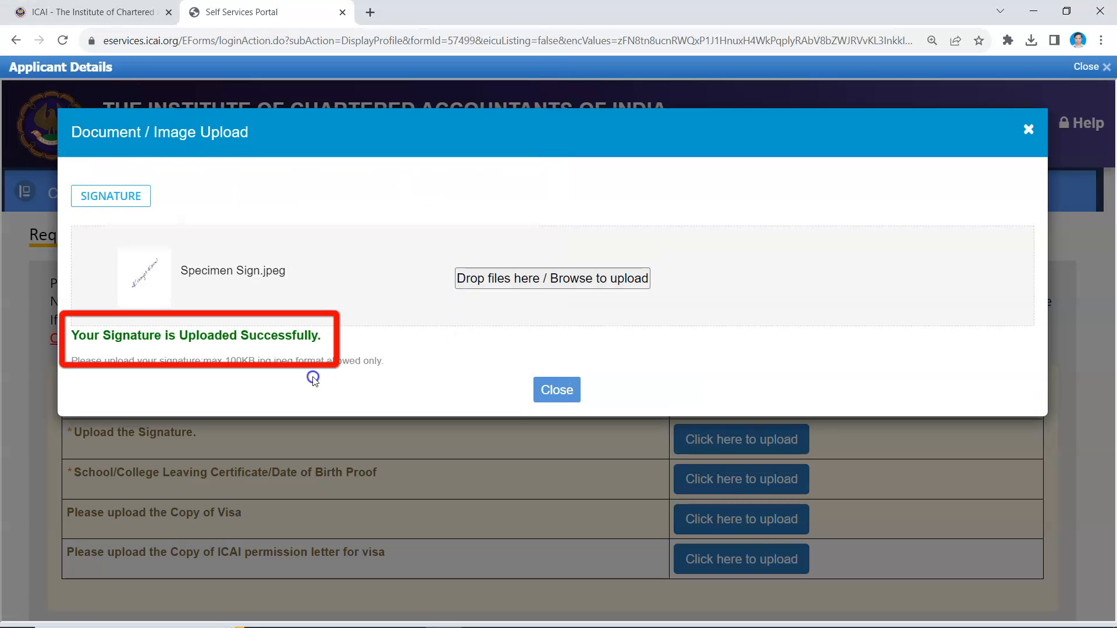
left_click(561, 391)
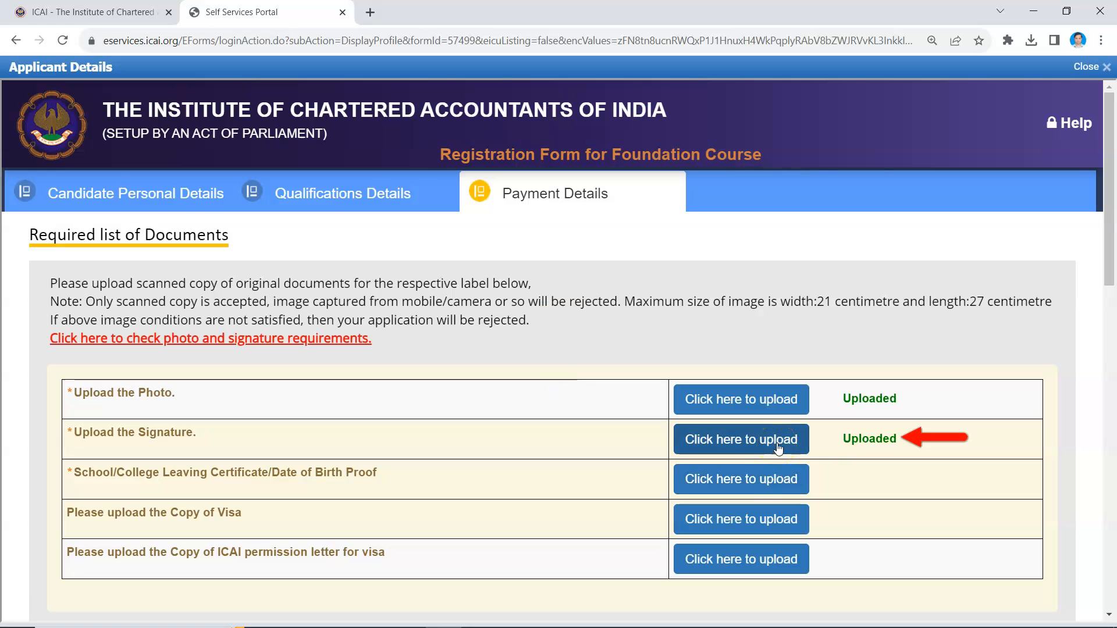
left_click(762, 481)
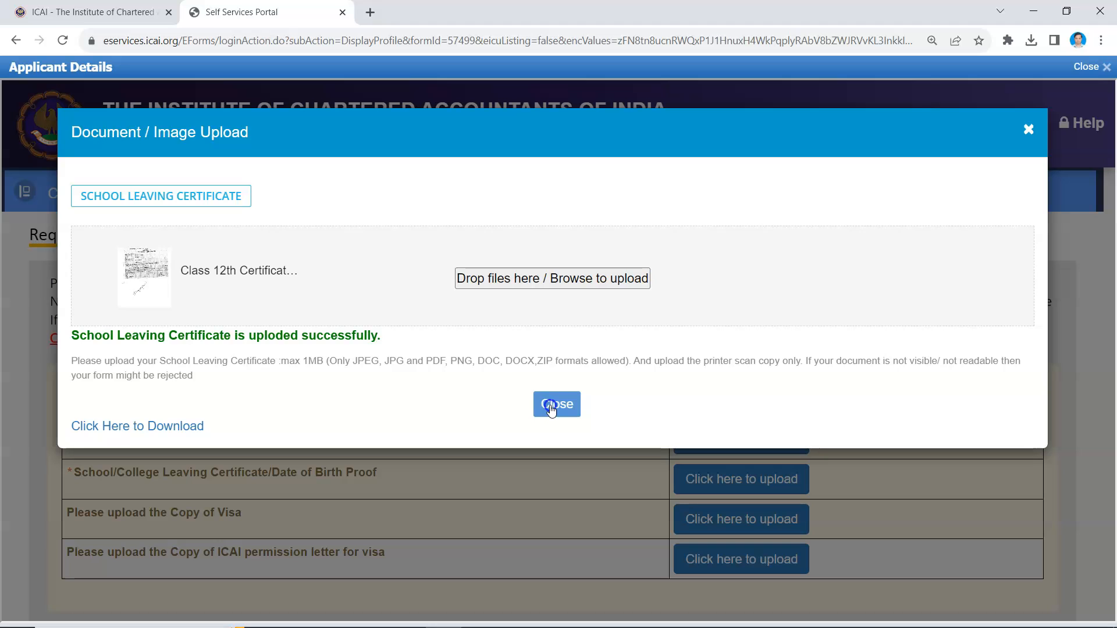
left_click(551, 408)
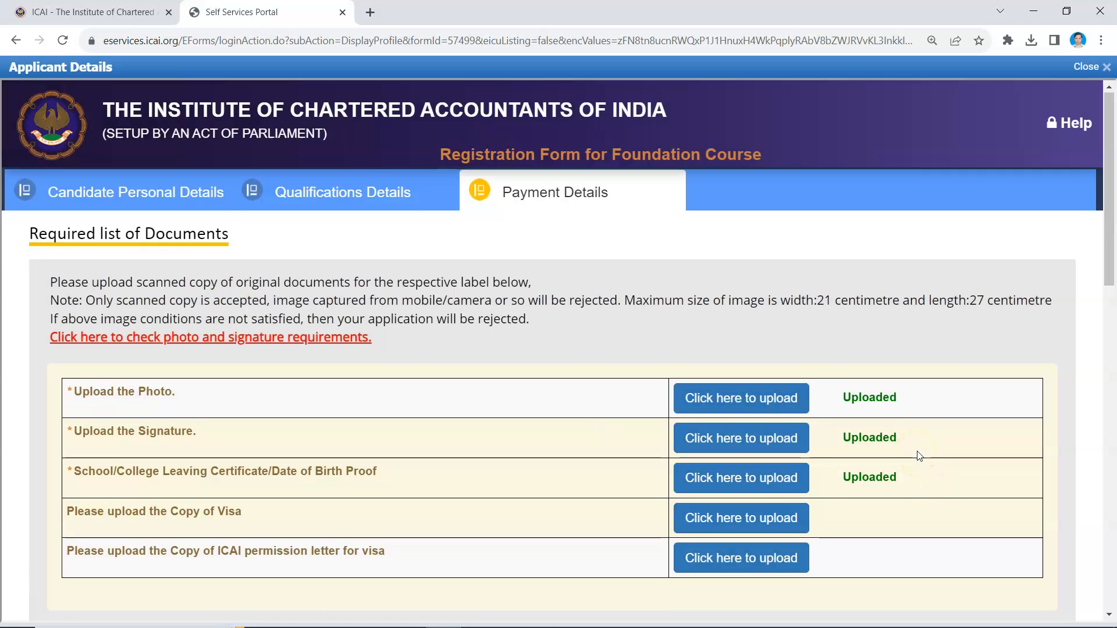
Step: Review the ₹9,000 Foundation tuition fee and note, then generate the submission OTP
scroll(920, 456, "down", 2)
scroll(920, 455, "down", 3)
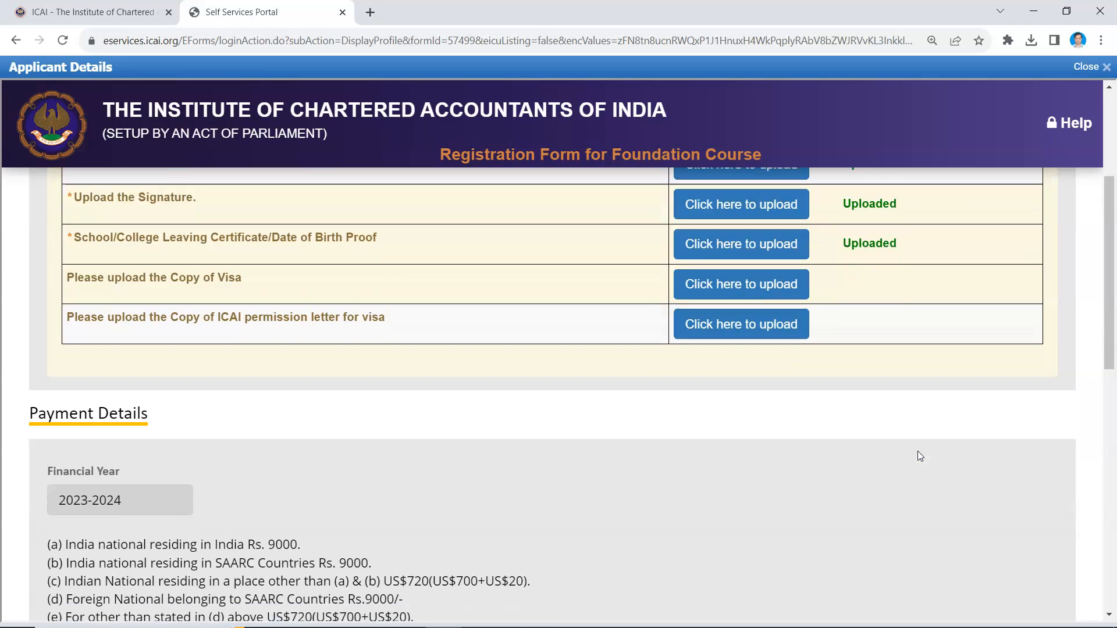
scroll(693, 419, "down", 1)
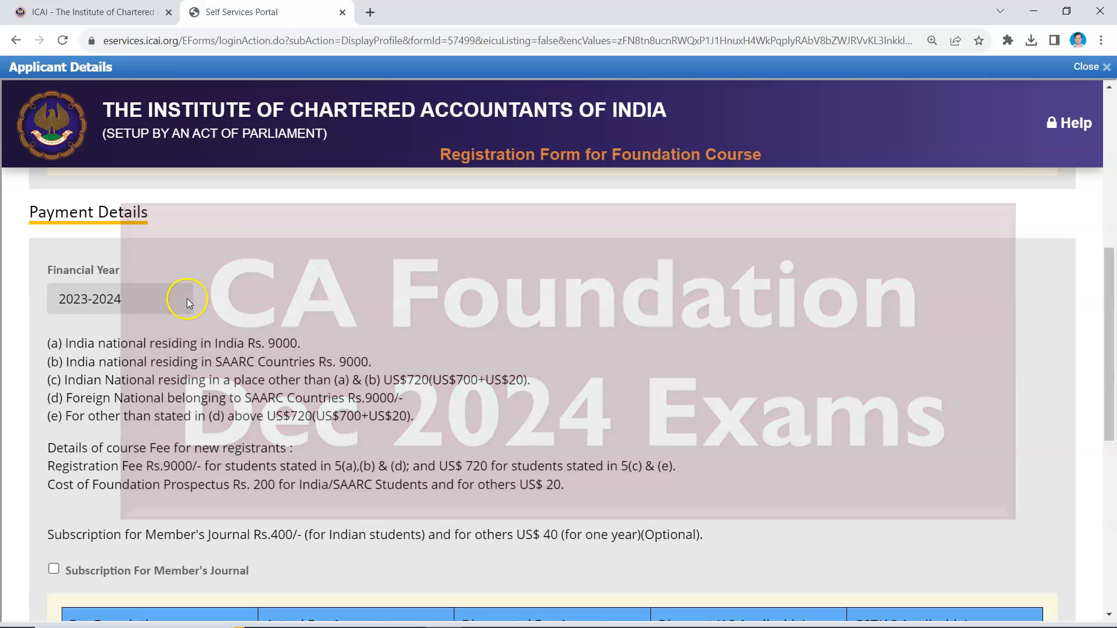
left_click(187, 300)
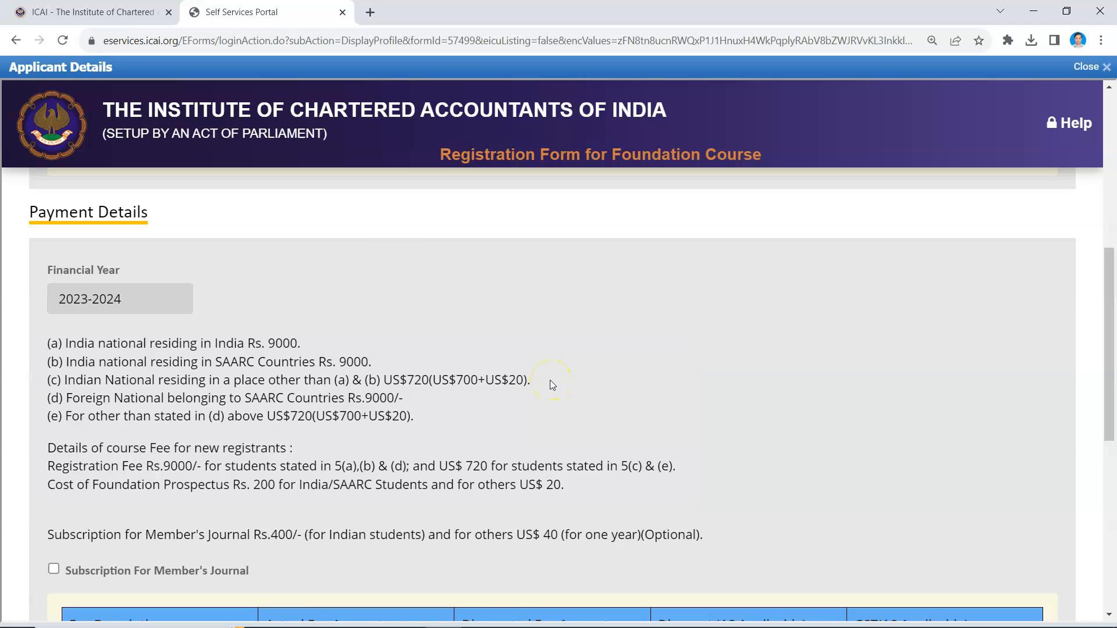
scroll(550, 384, "down", 1)
scroll(550, 383, "down", 1)
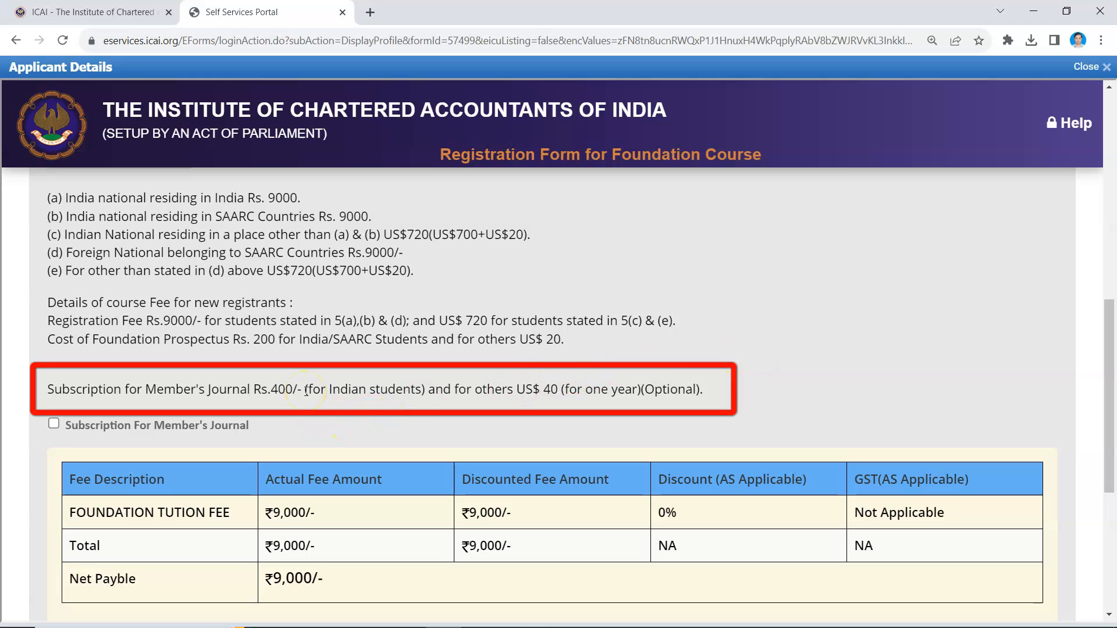
scroll(510, 482, "down", 2)
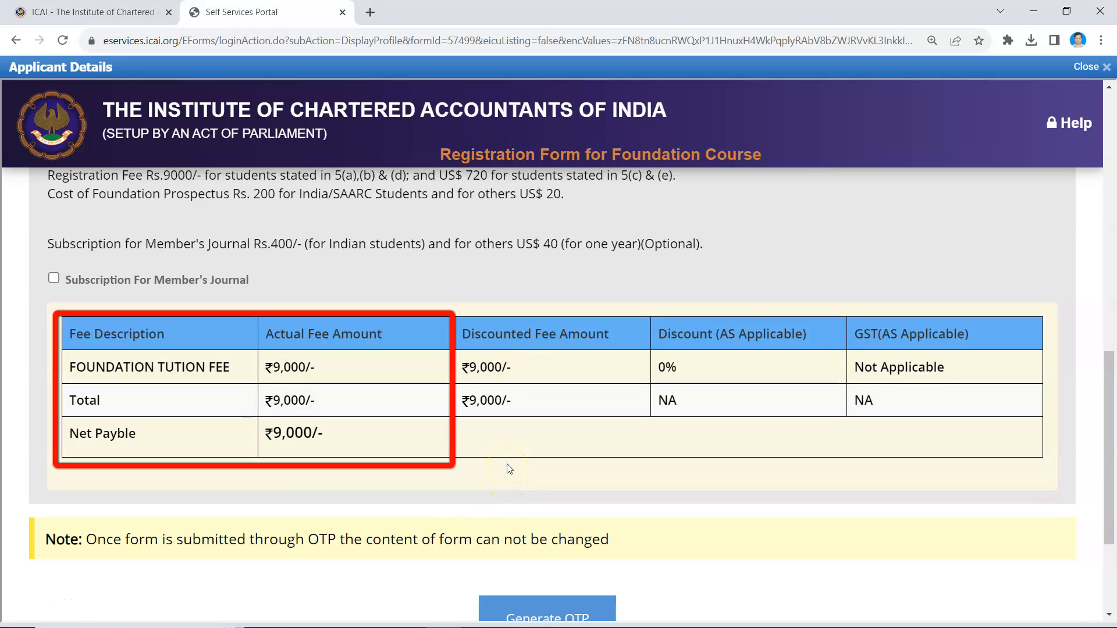
scroll(509, 469, "down", 1)
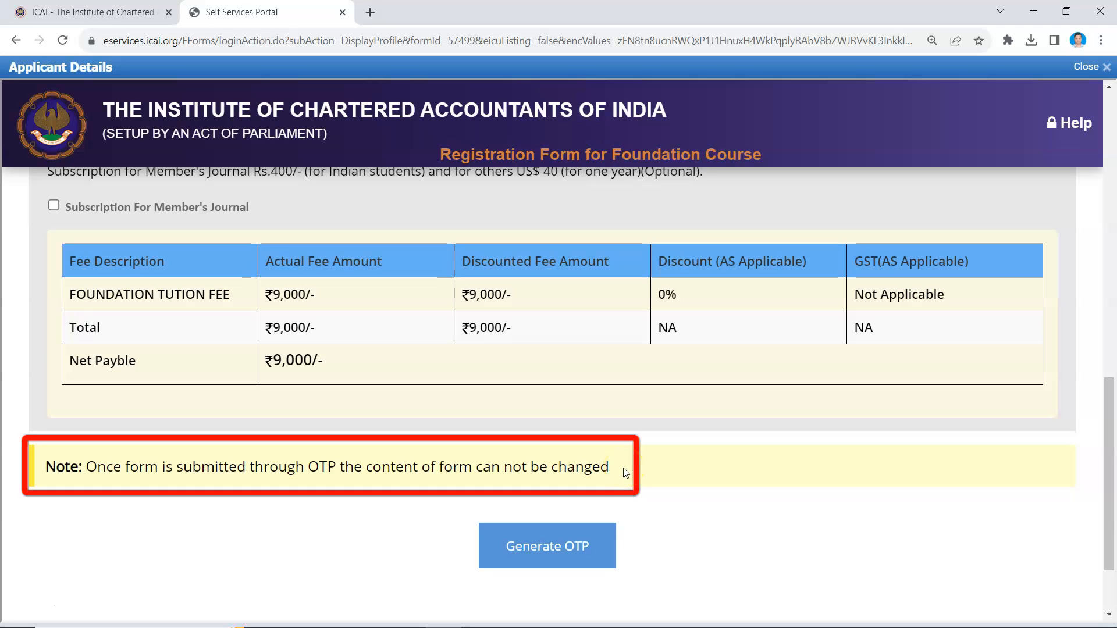
left_click(571, 550)
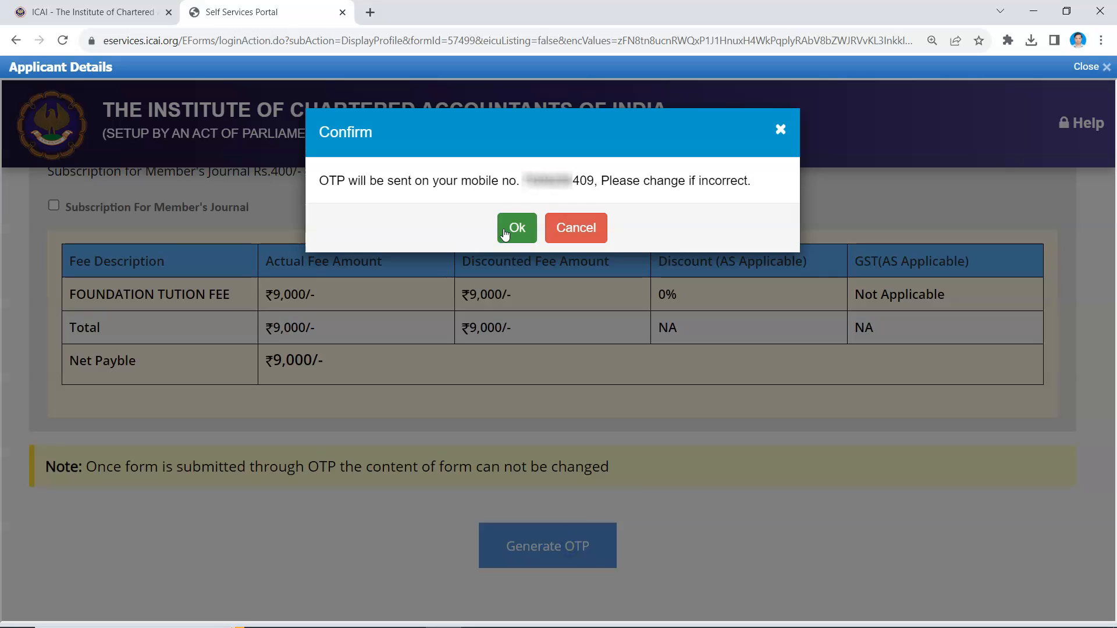
Step: Confirm sending the OTP to the registered mobile and submit the solved captcha
left_click(505, 234)
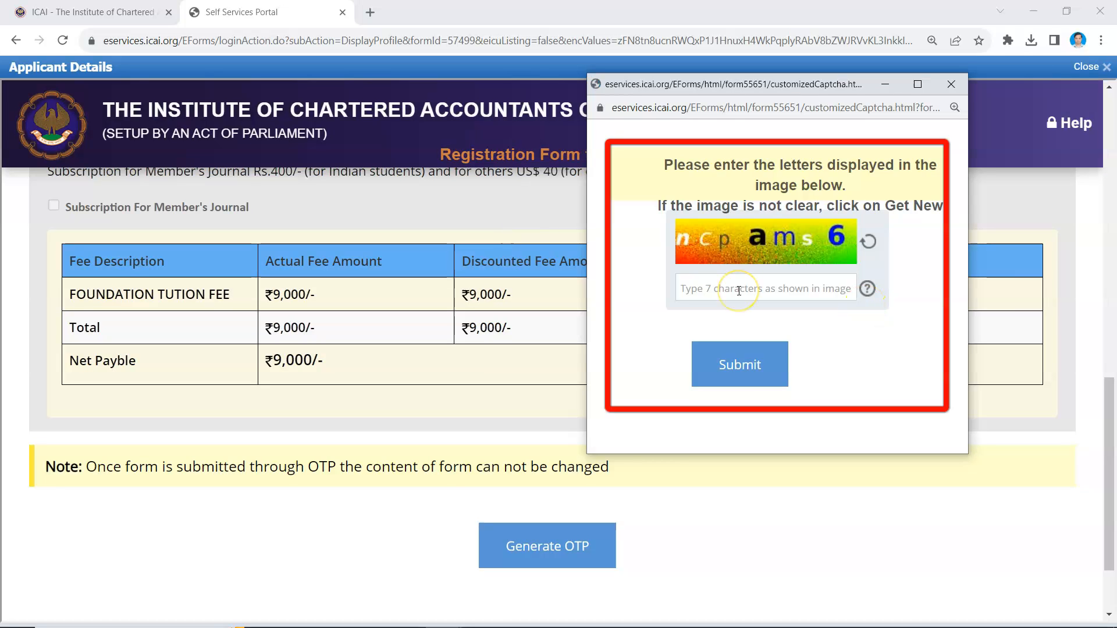
left_click(739, 291)
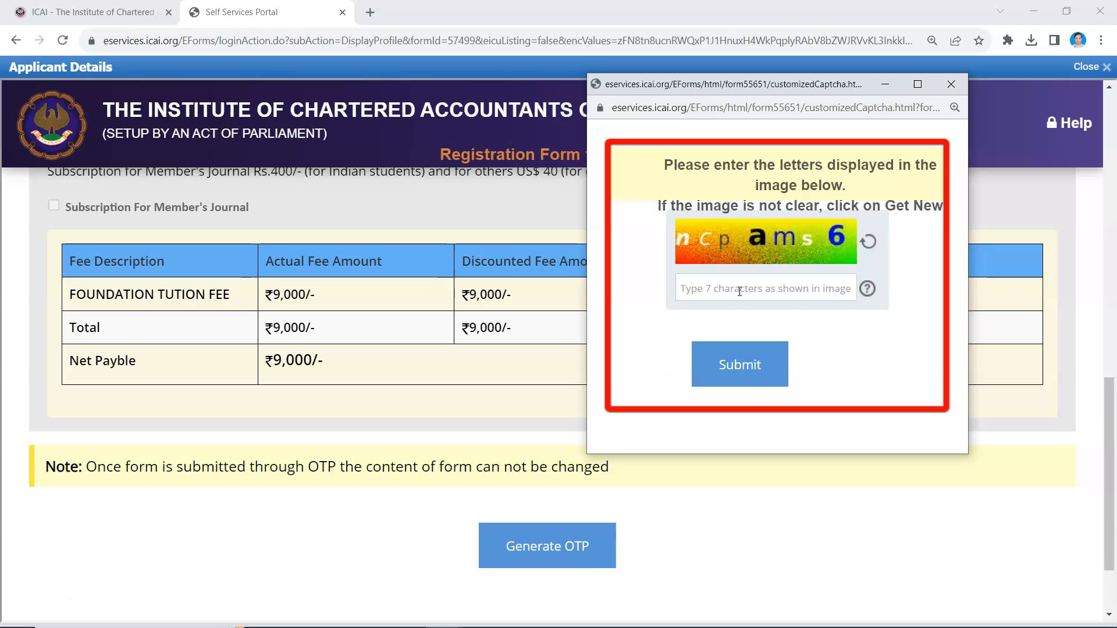
type("nCpams6")
left_click(760, 370)
left_click(771, 343)
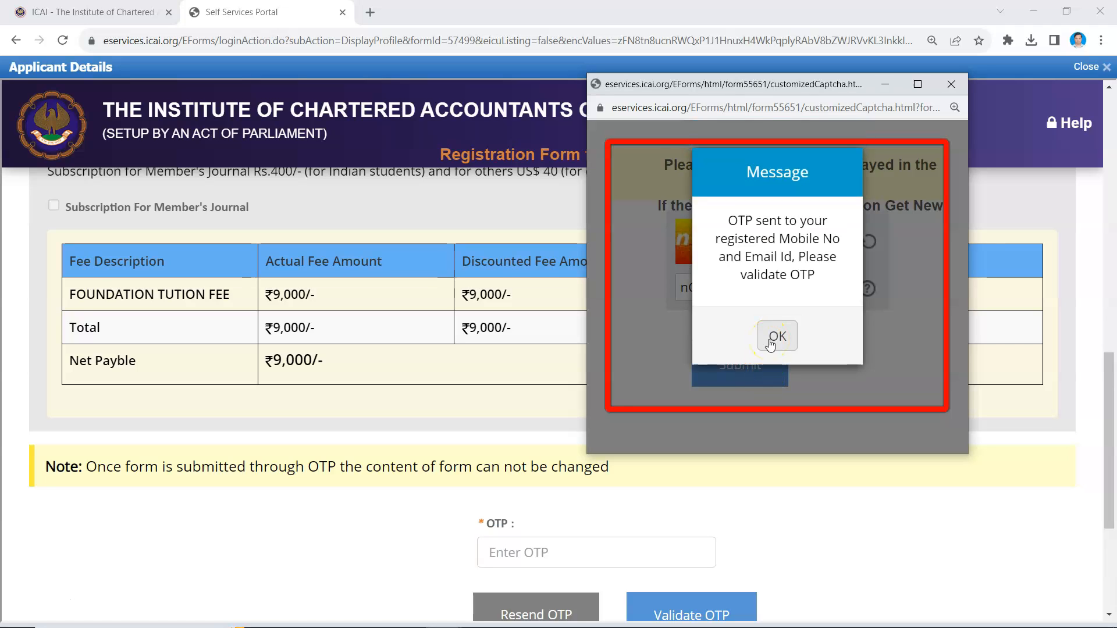
left_click(771, 345)
Step: Enter the received OTP, resending it once, and validate it
scroll(599, 466, "down", 1)
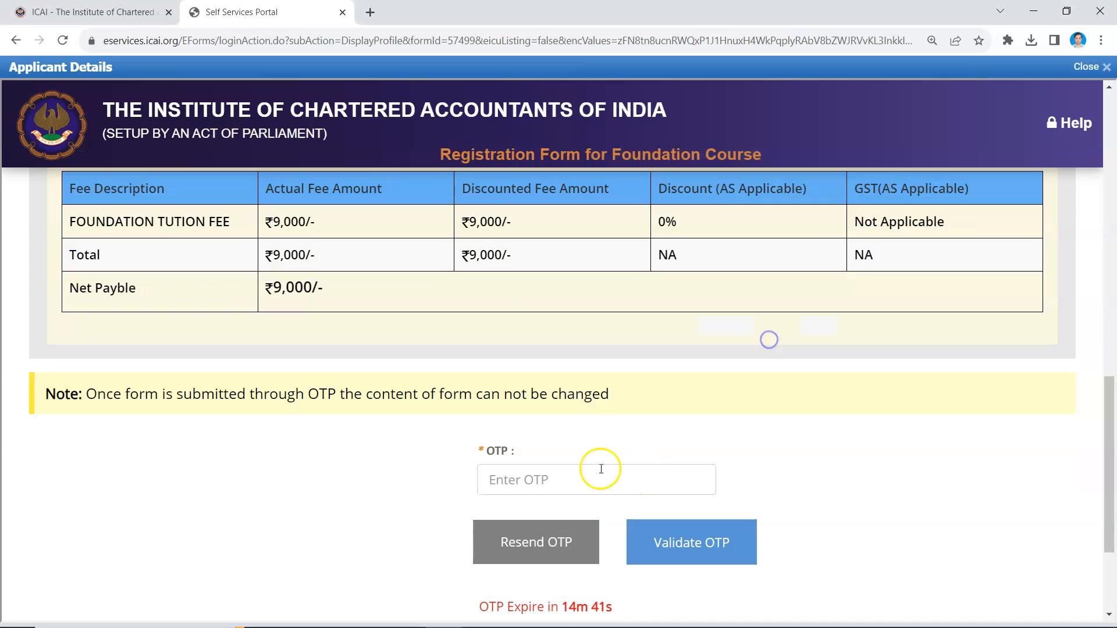
left_click(527, 486)
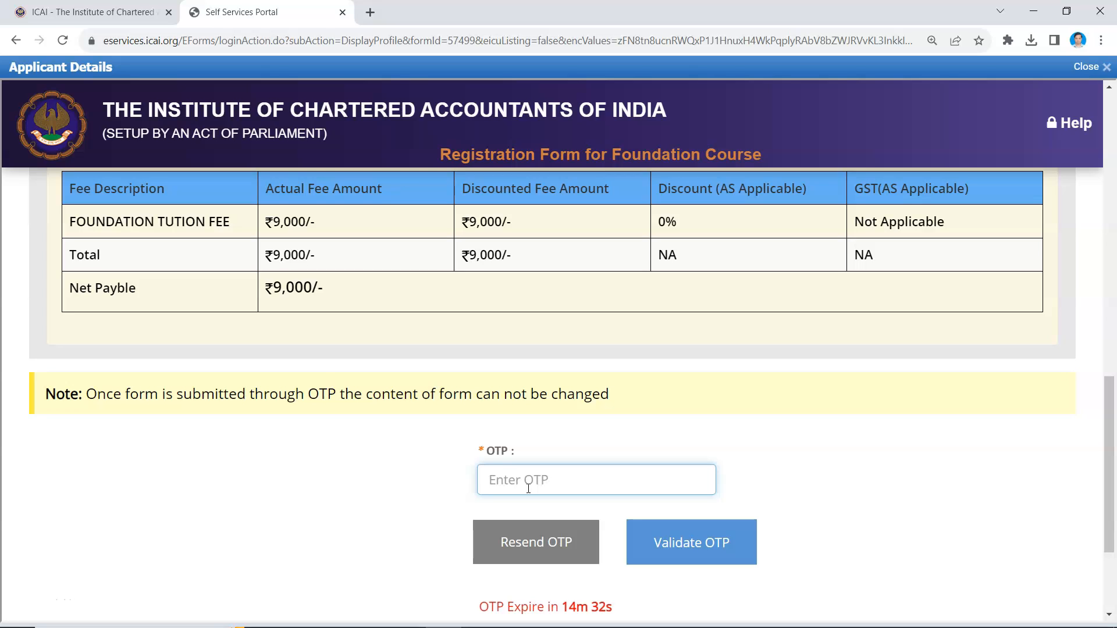
left_click(534, 539)
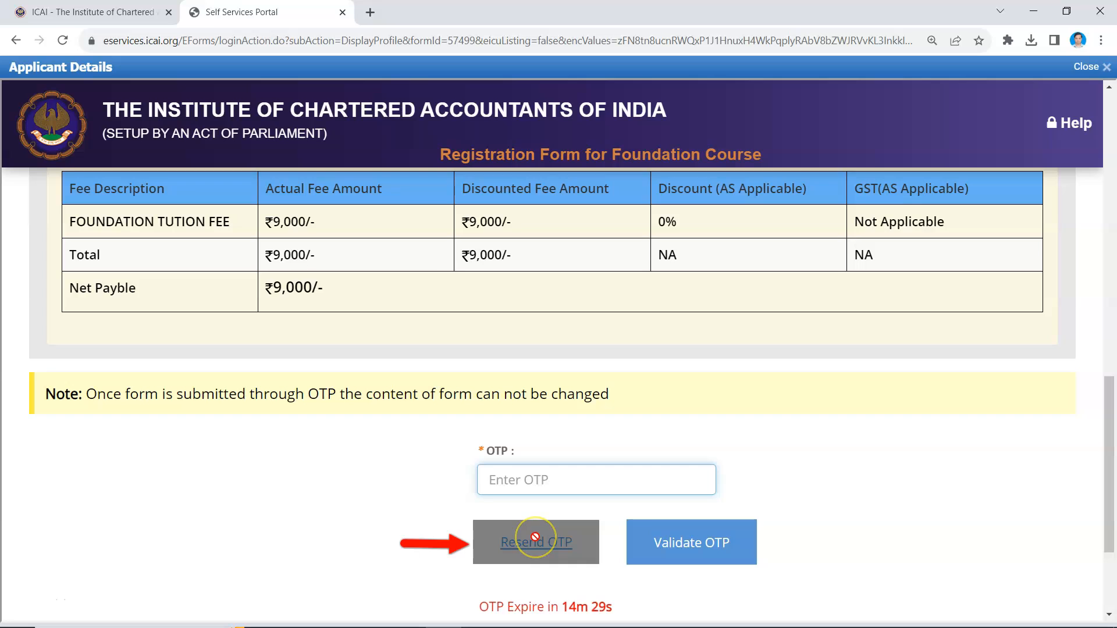
left_click(536, 534)
left_click(557, 482)
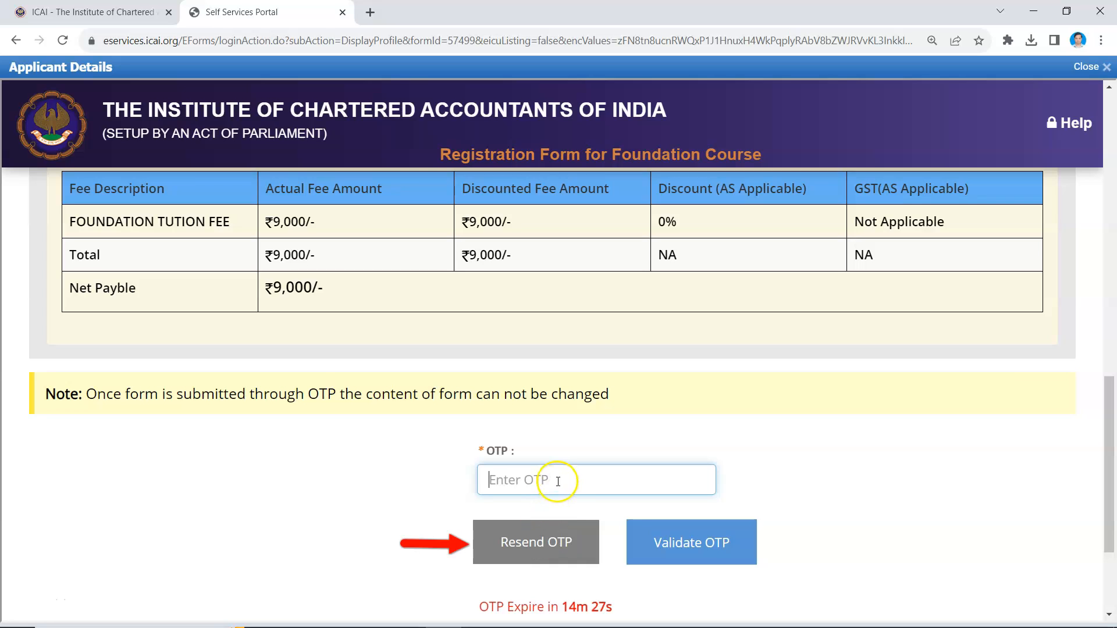
type("••••••")
left_click(610, 490)
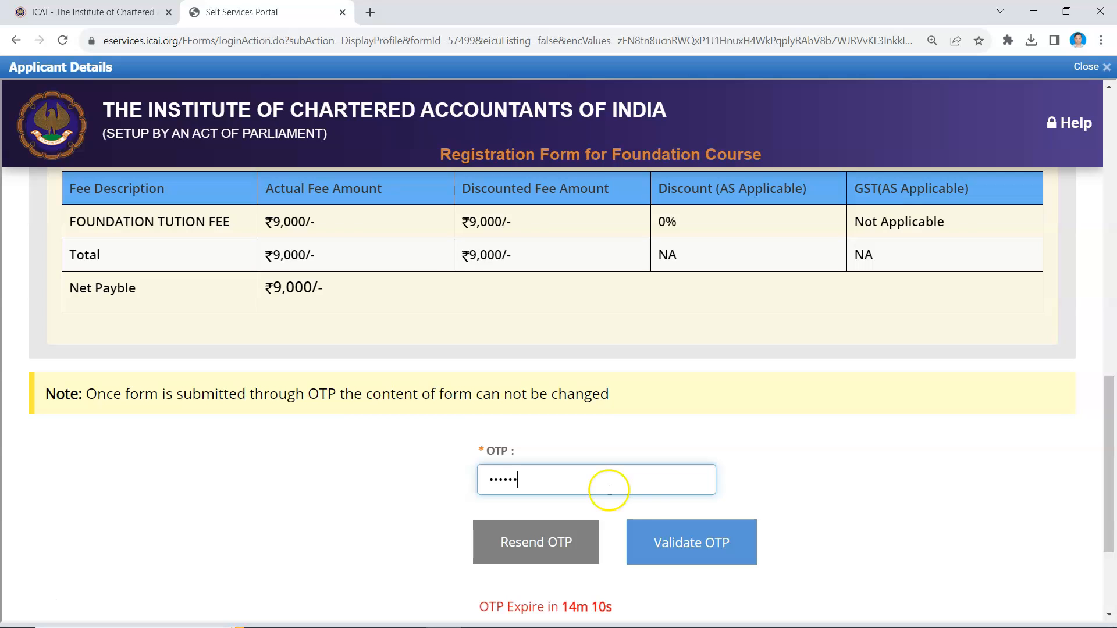
left_click(660, 541)
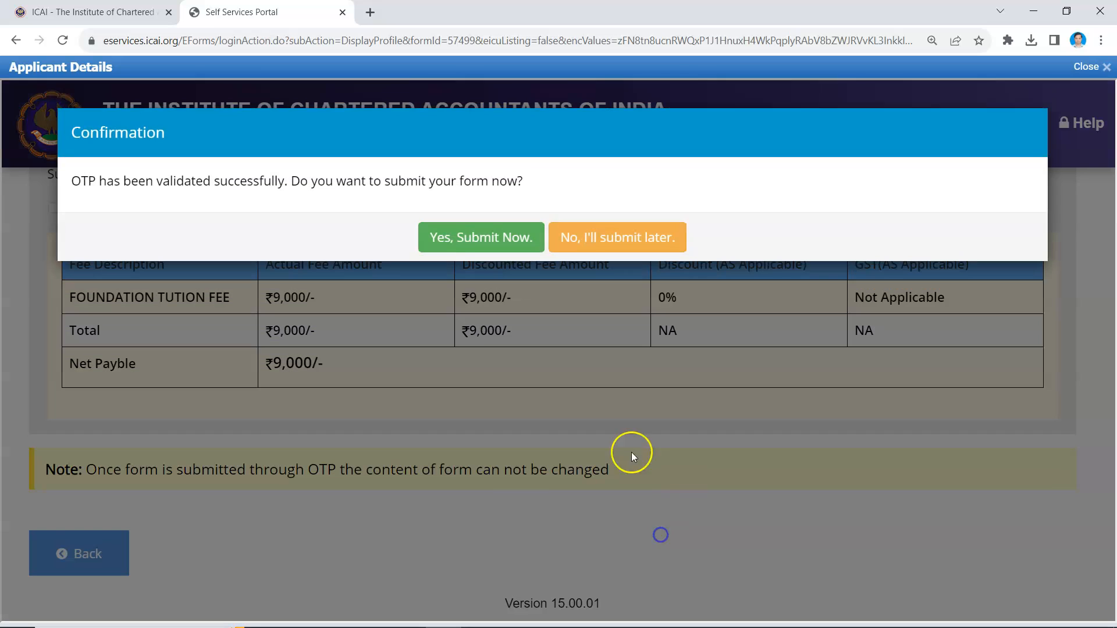
Step: Choose 'Yes, Submit Now' and confirm the submission to reach the ₹9,000 Paytm payment
left_click(471, 244)
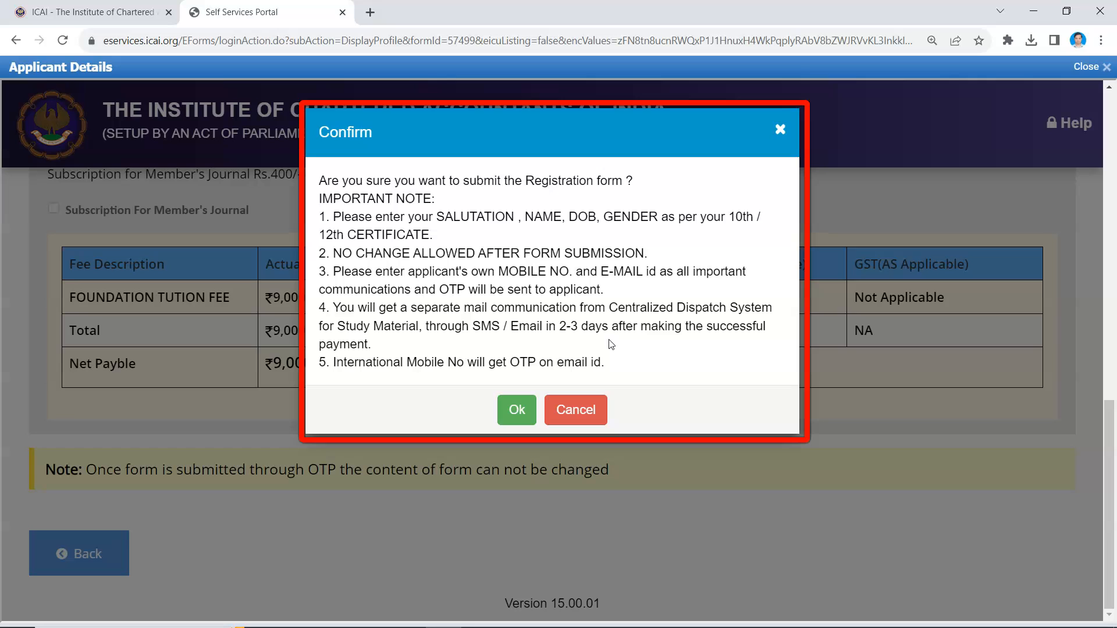
left_click(517, 414)
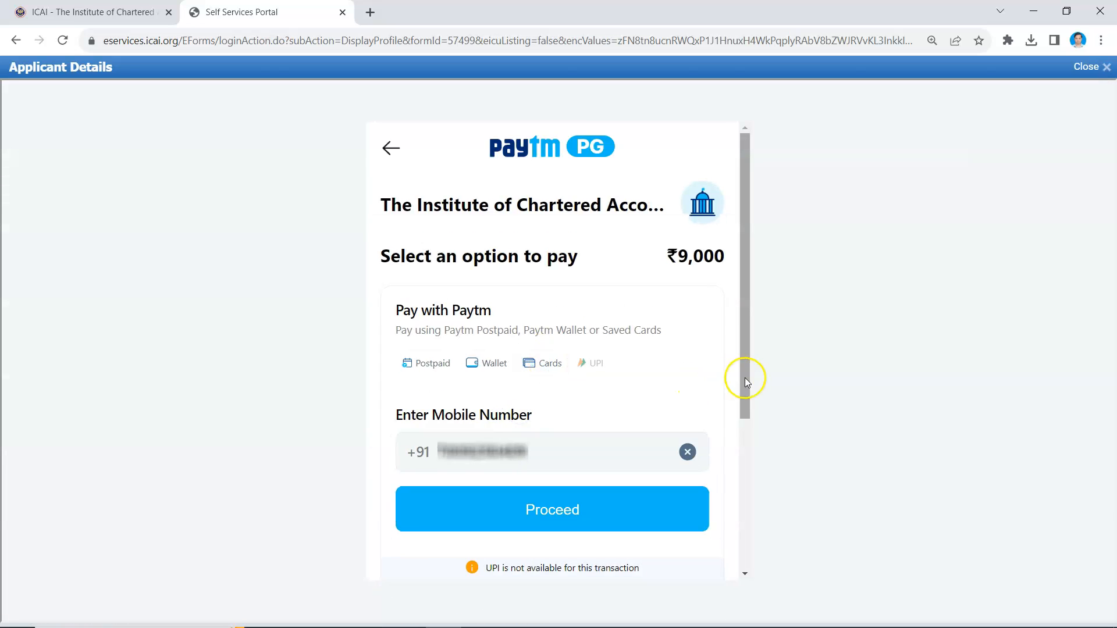
Step: Review the Paytm payment options, including Other Payment Options, then proceed with mobile-number payment
left_click_drag(748, 394, 748, 419)
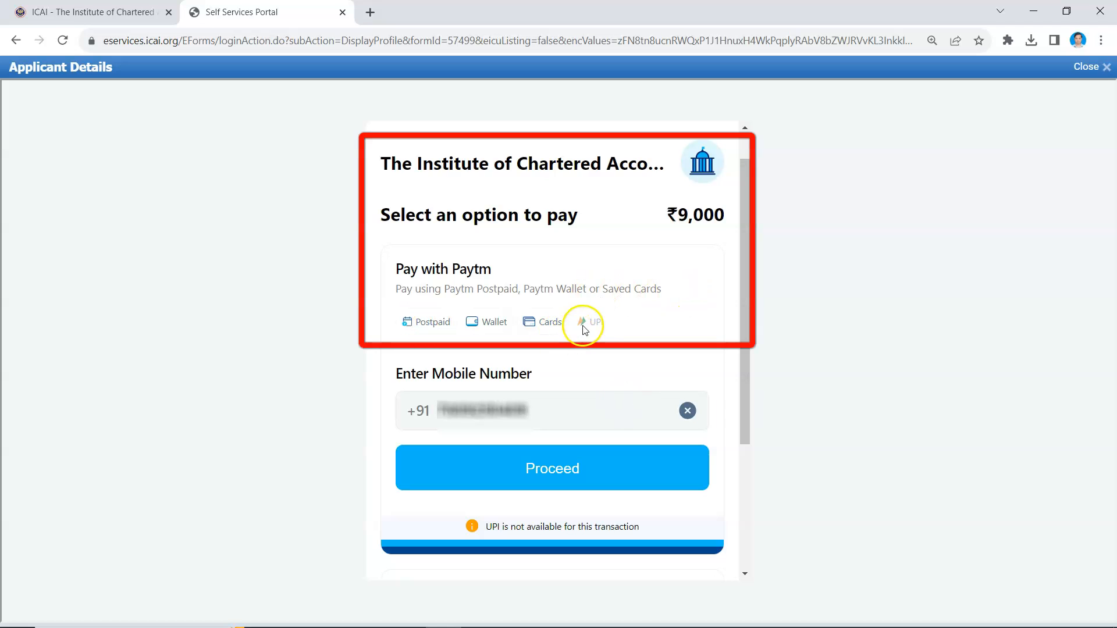
left_click_drag(739, 365, 732, 497)
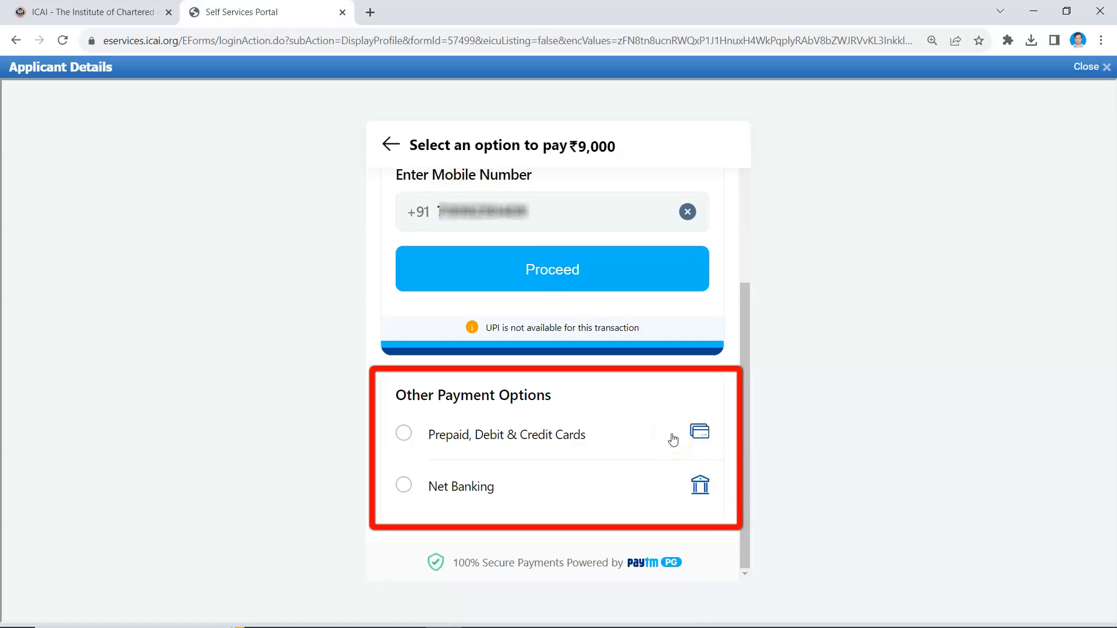
left_click_drag(741, 407, 748, 274)
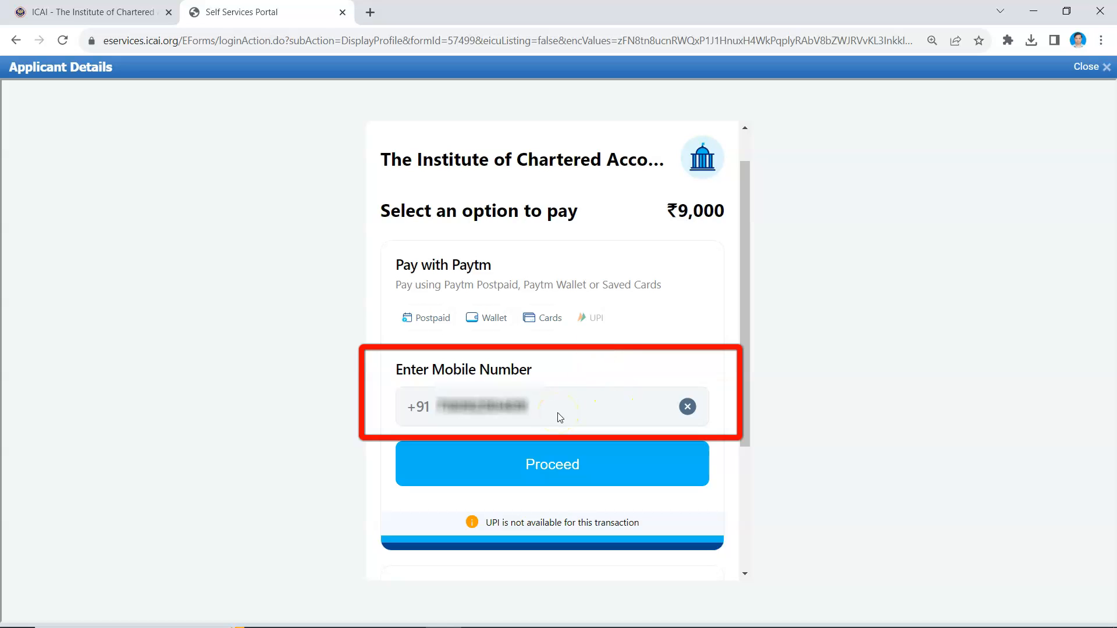
left_click(585, 331)
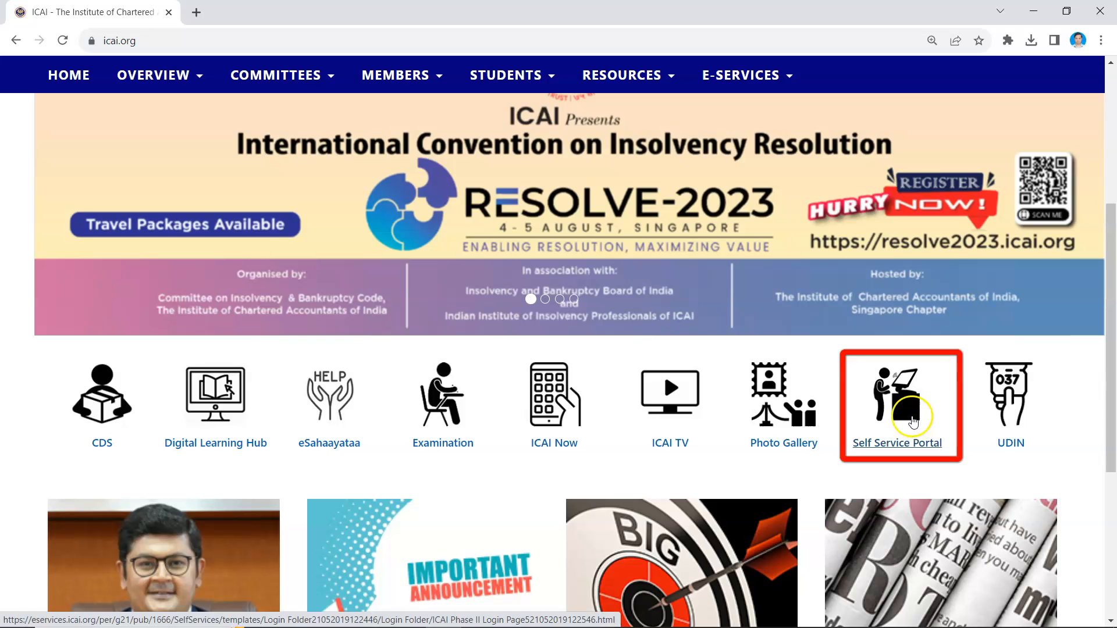
Step: Log into the Self Service Portal with the applicant's user ID and password
left_click(918, 426)
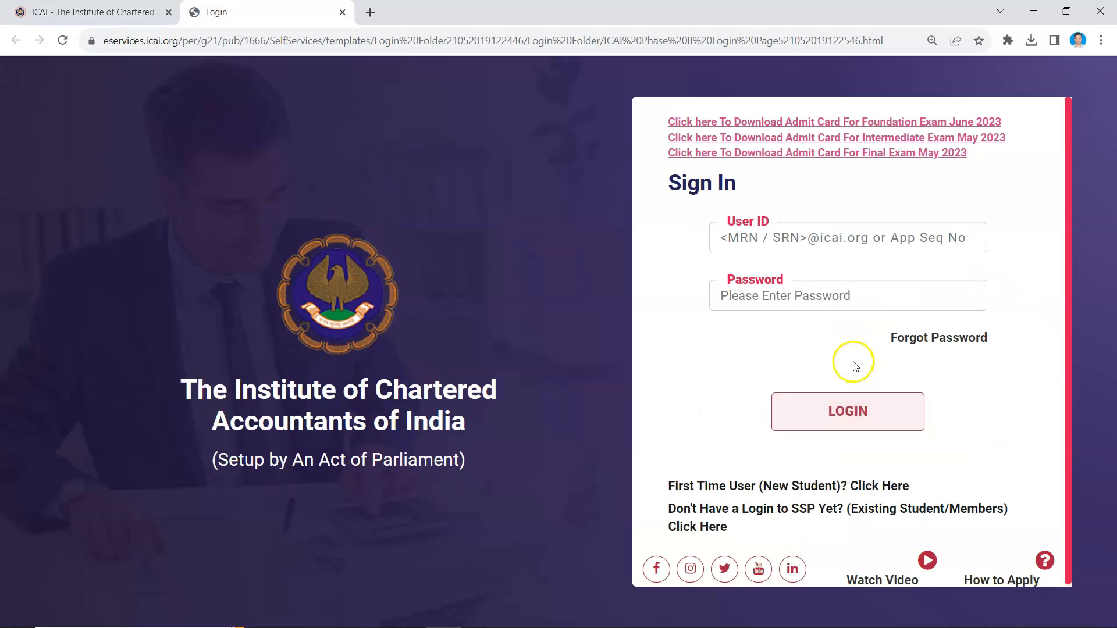
left_click(849, 236)
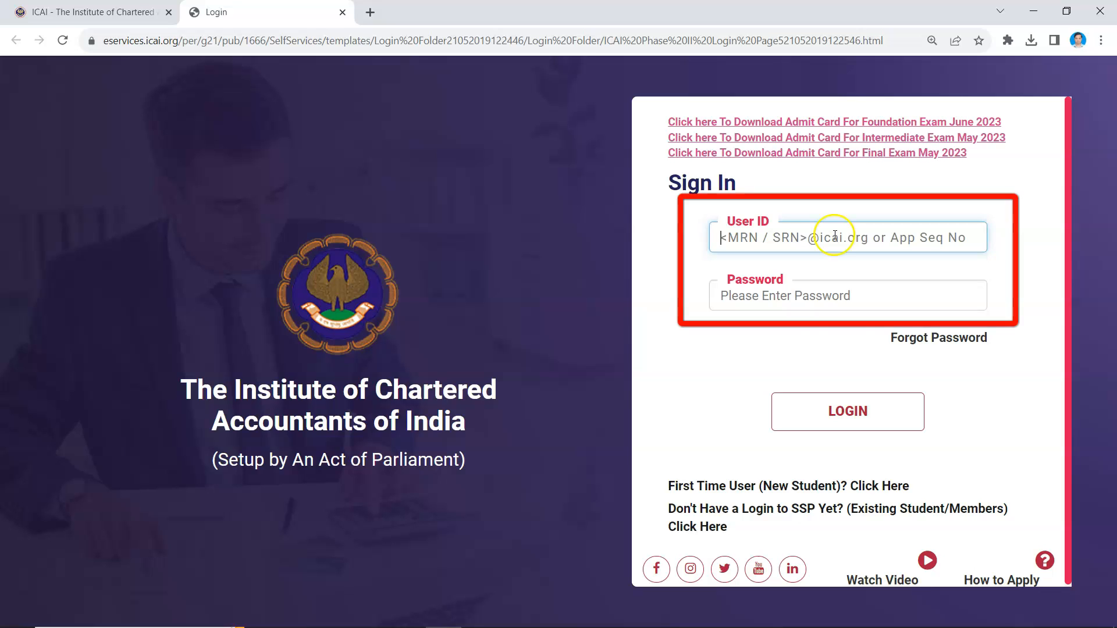
left_click(832, 286)
type("•••••••")
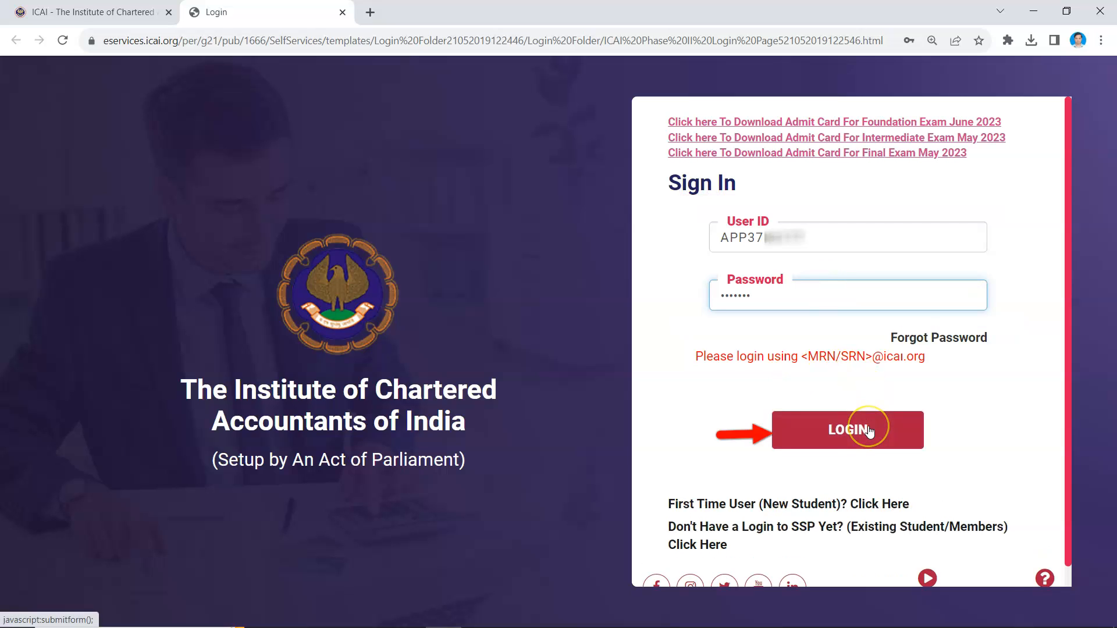
left_click(868, 429)
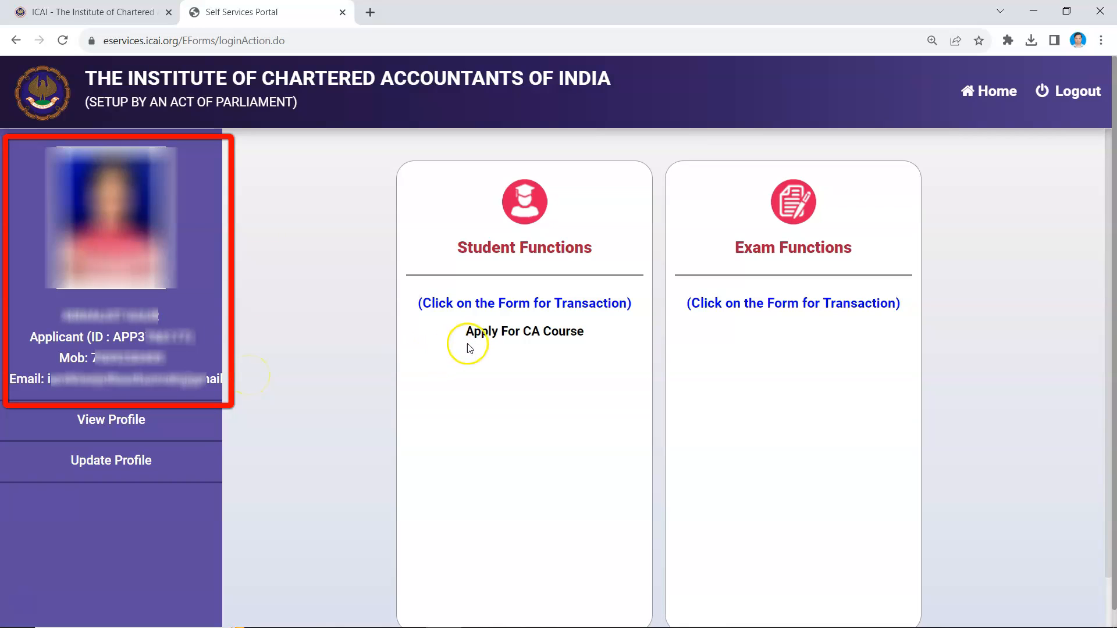
Step: Open the Apply For CA Course section and look through it
left_click(499, 337)
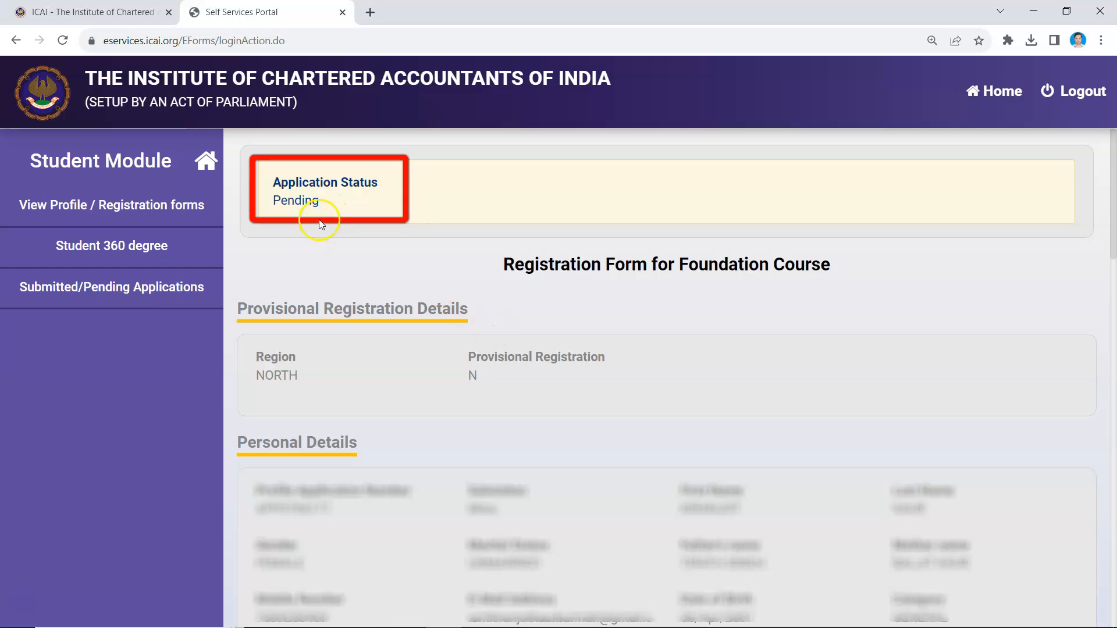
scroll(616, 388, "down", 10)
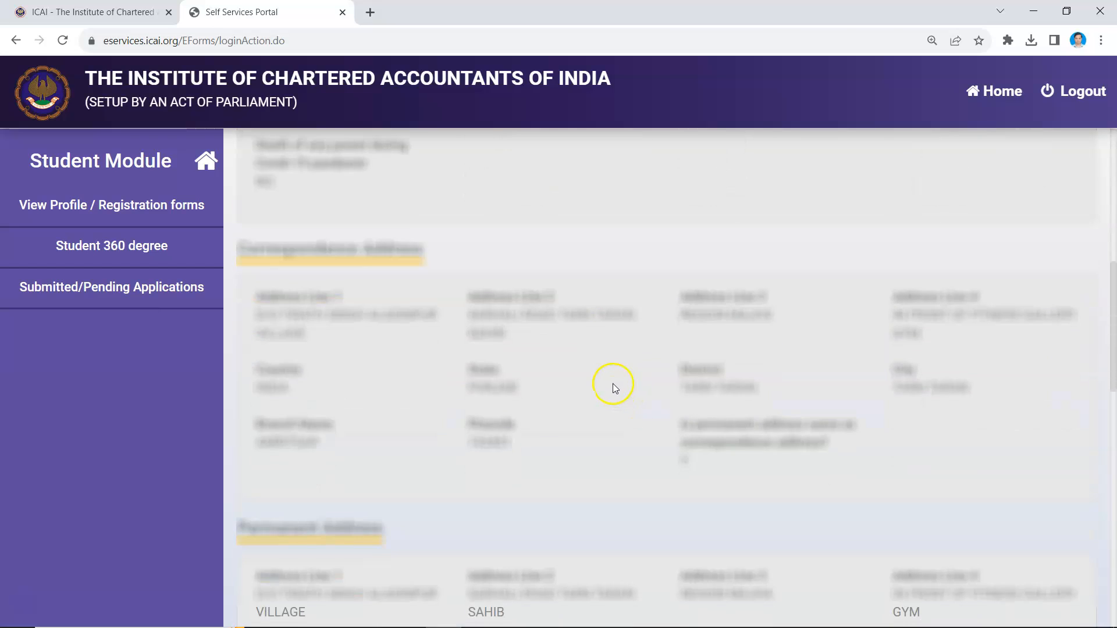
scroll(612, 383, "down", 5)
scroll(613, 383, "up", 15)
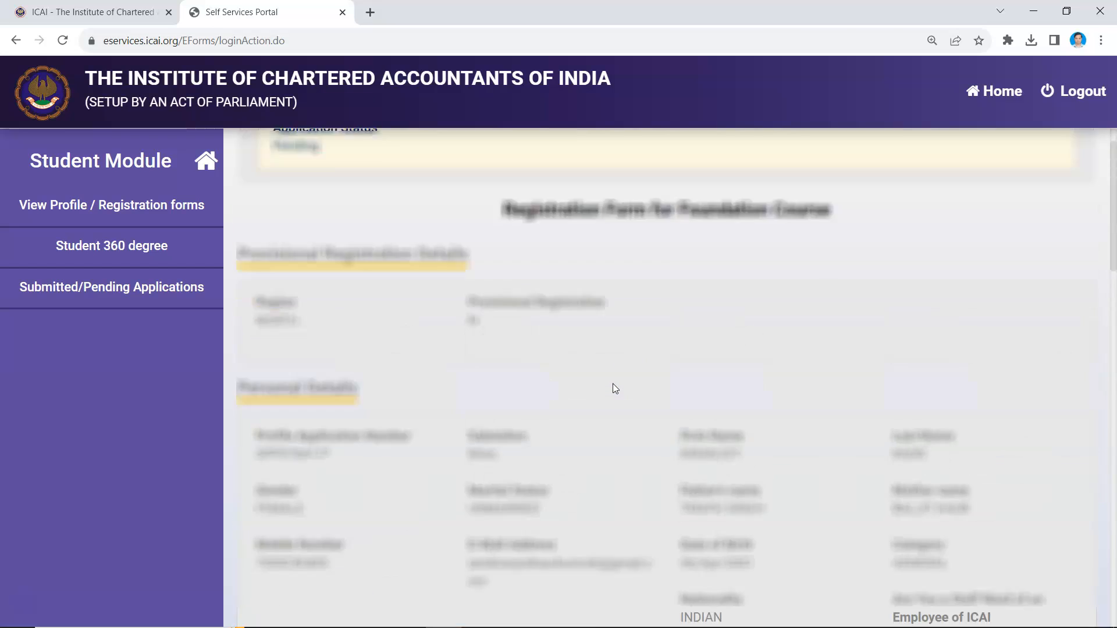
Step: View the pending Foundation application from Submitted/Pending Applications
left_click(112, 297)
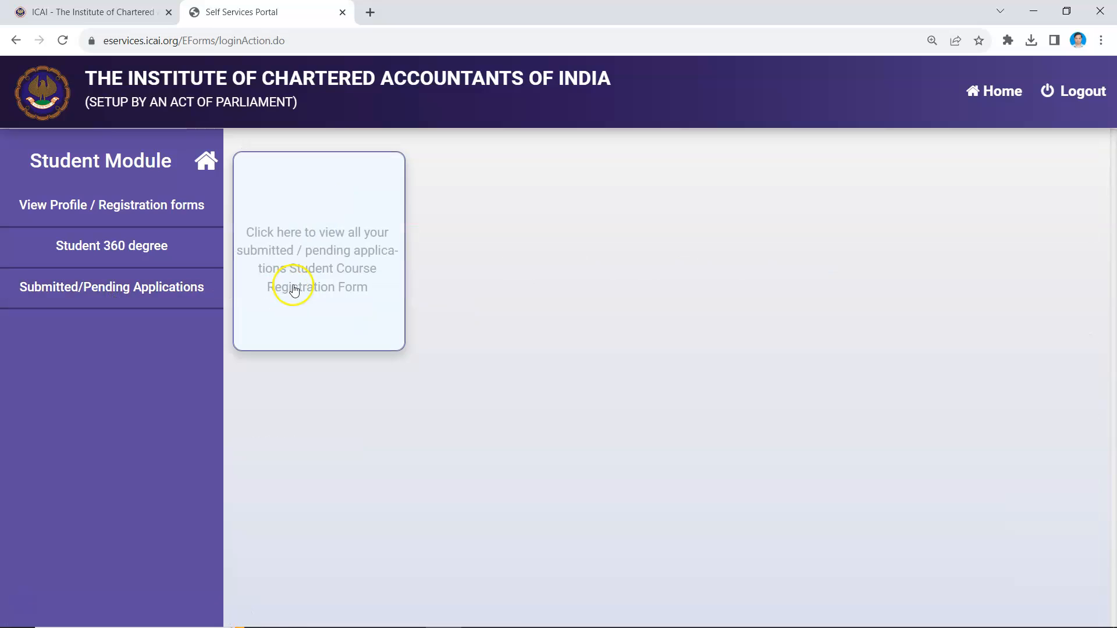
left_click(345, 330)
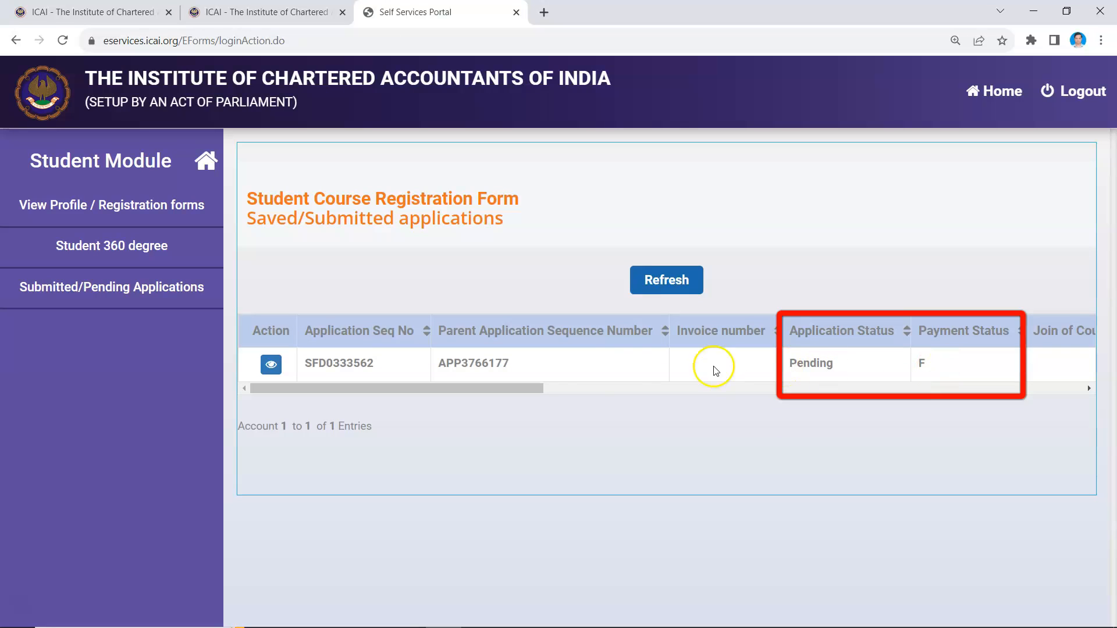
mouse_move(539, 388)
left_mouse_down()
mouse_move(840, 413)
mouse_move(1079, 400)
mouse_move(384, 398)
left_mouse_up()
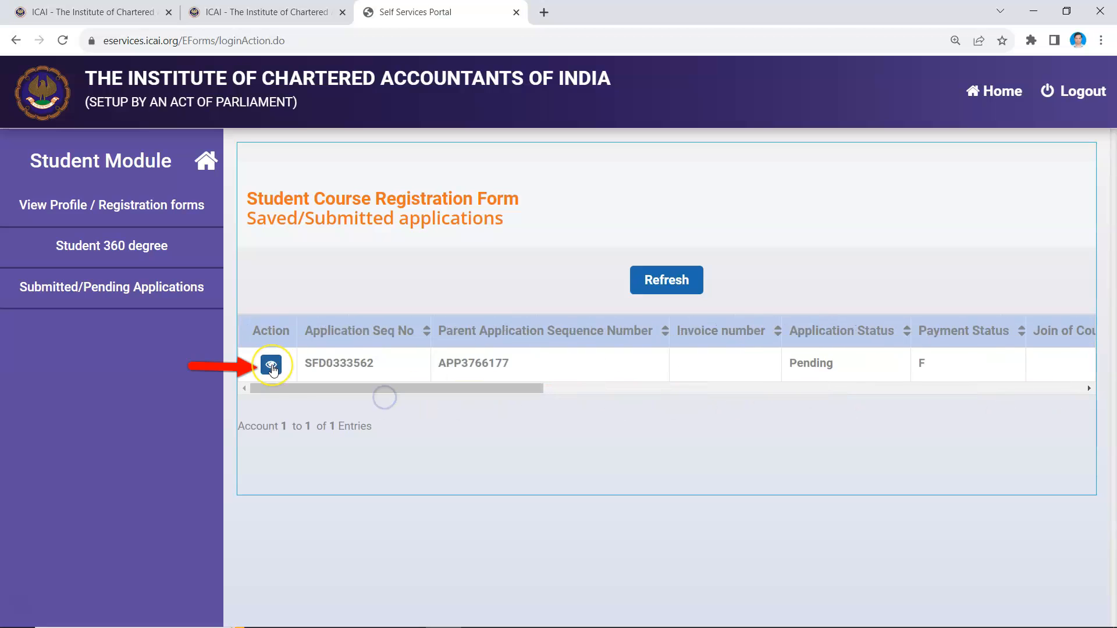
left_click(272, 365)
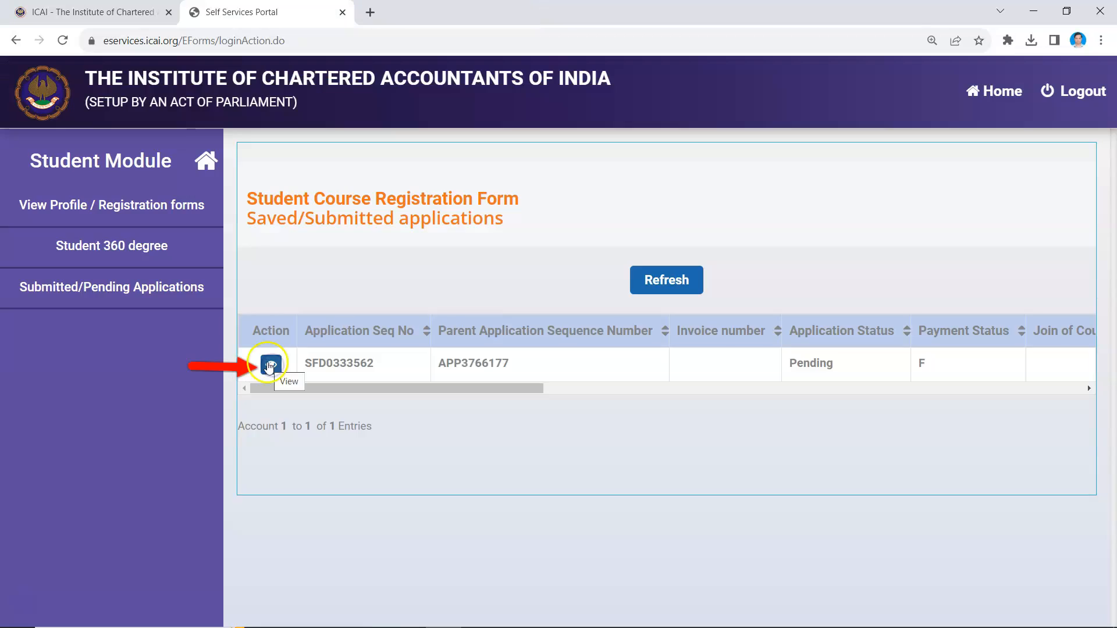
left_click(268, 363)
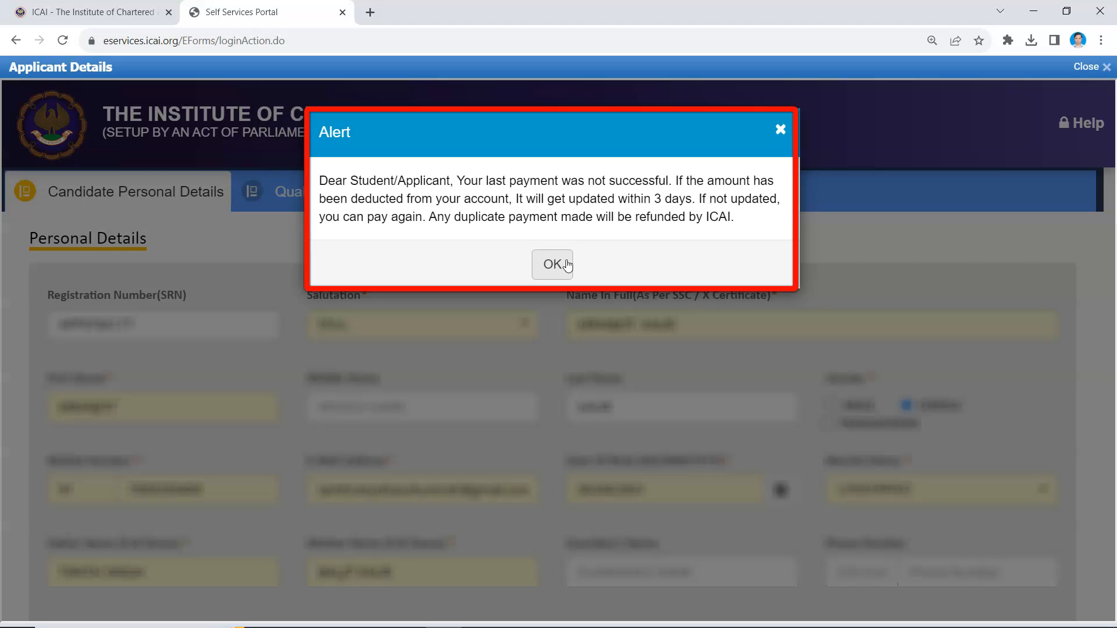
Step: Dismiss the unsuccessful-payment alert and save the personal details
left_click(562, 266)
scroll(475, 407, "down", 15)
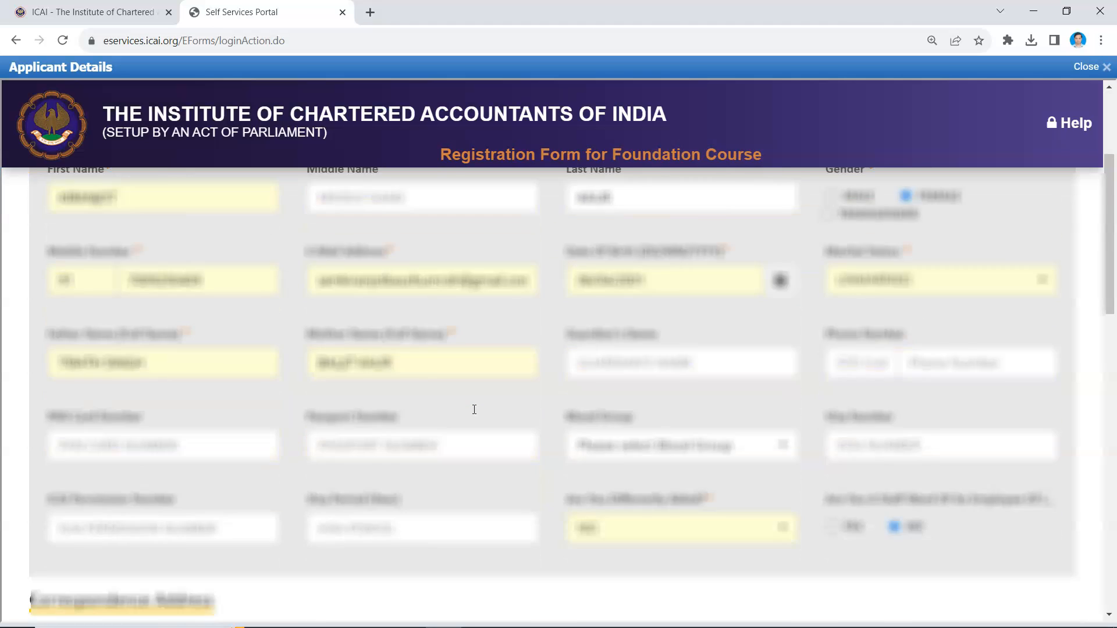
scroll(474, 410, "down", 8)
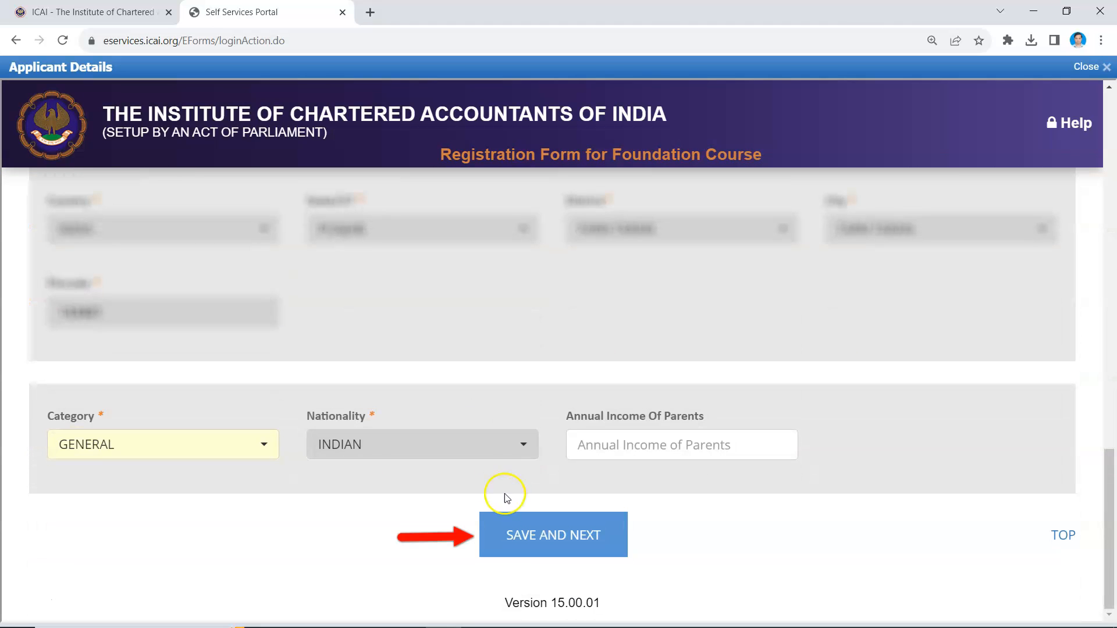
left_click(526, 542)
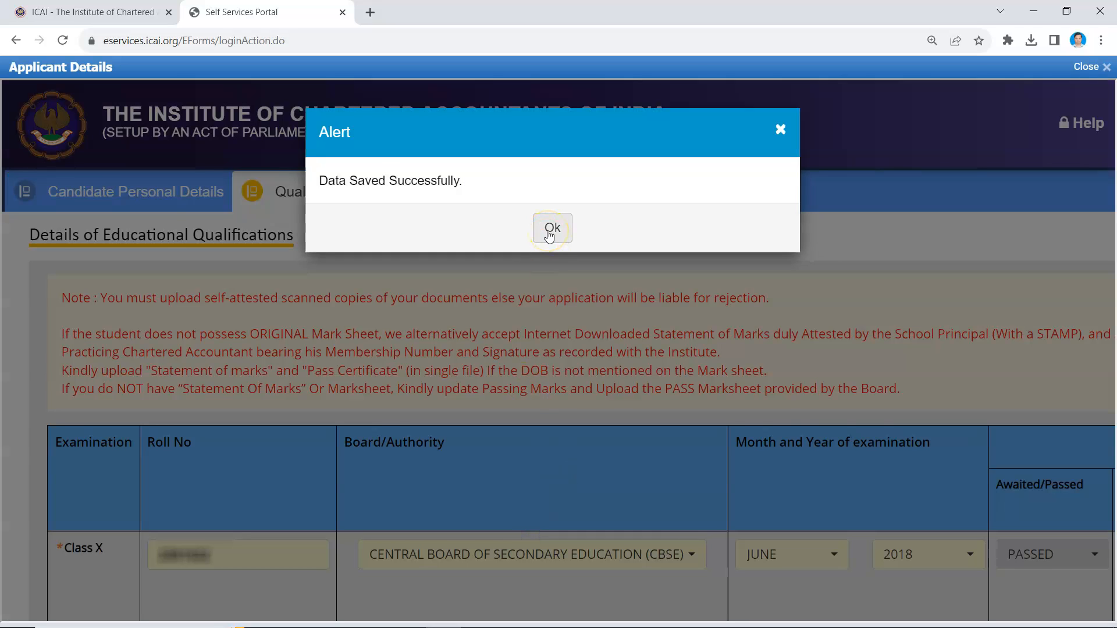
left_click(549, 233)
Step: Save the qualification details and scroll to the ₹9,000 Payment Details table
left_click_drag(576, 621, 424, 613)
scroll(458, 427, "down", 6)
scroll(458, 426, "down", 3)
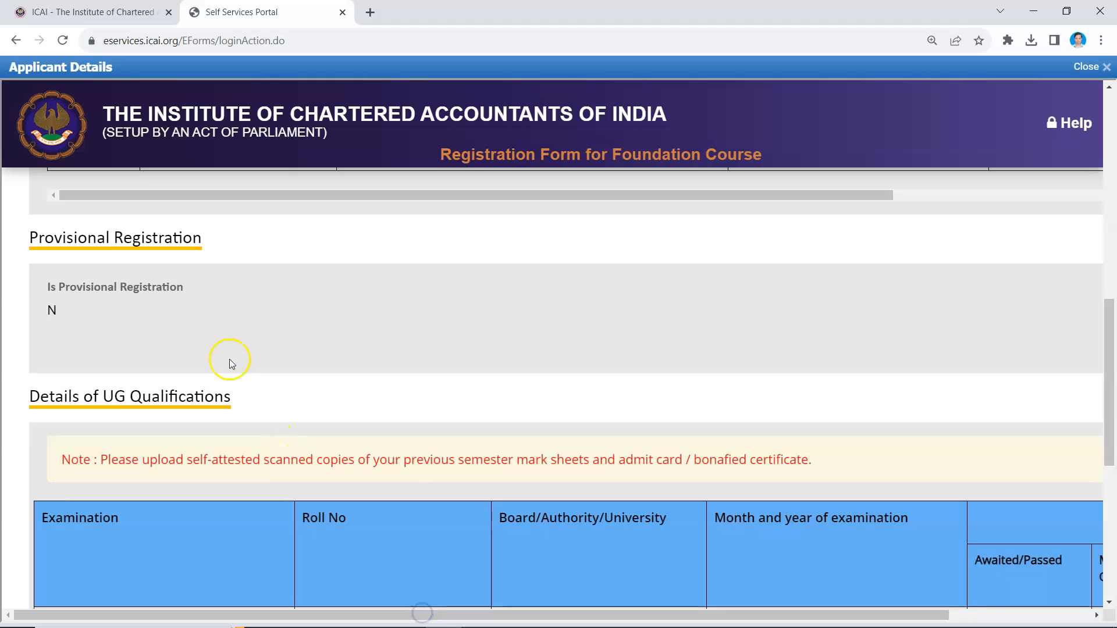
scroll(232, 363, "down", 7)
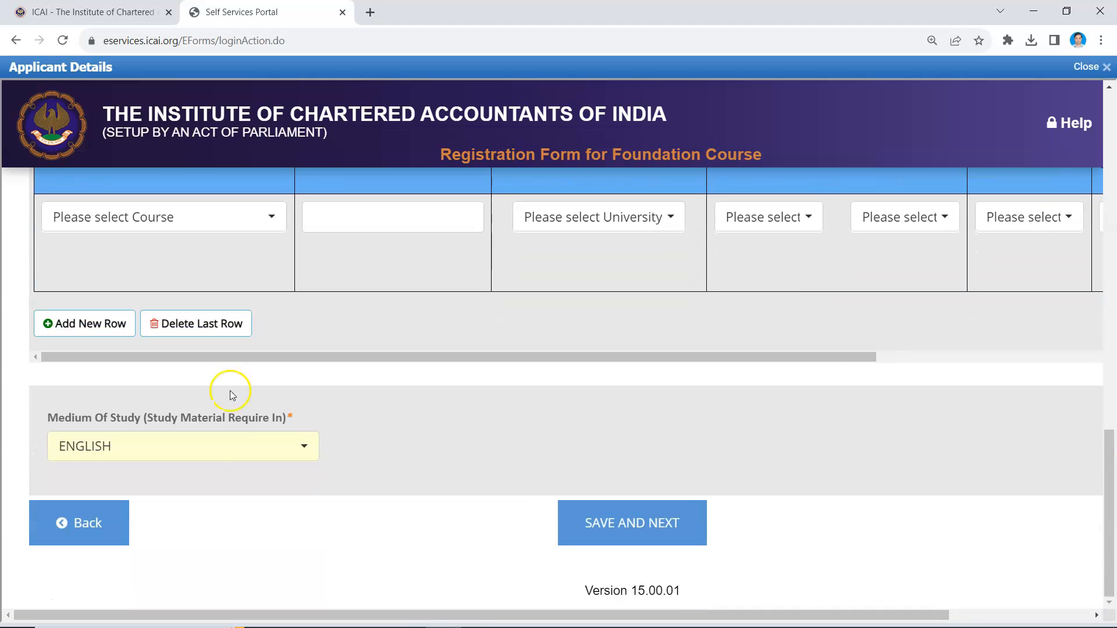
left_click(673, 540)
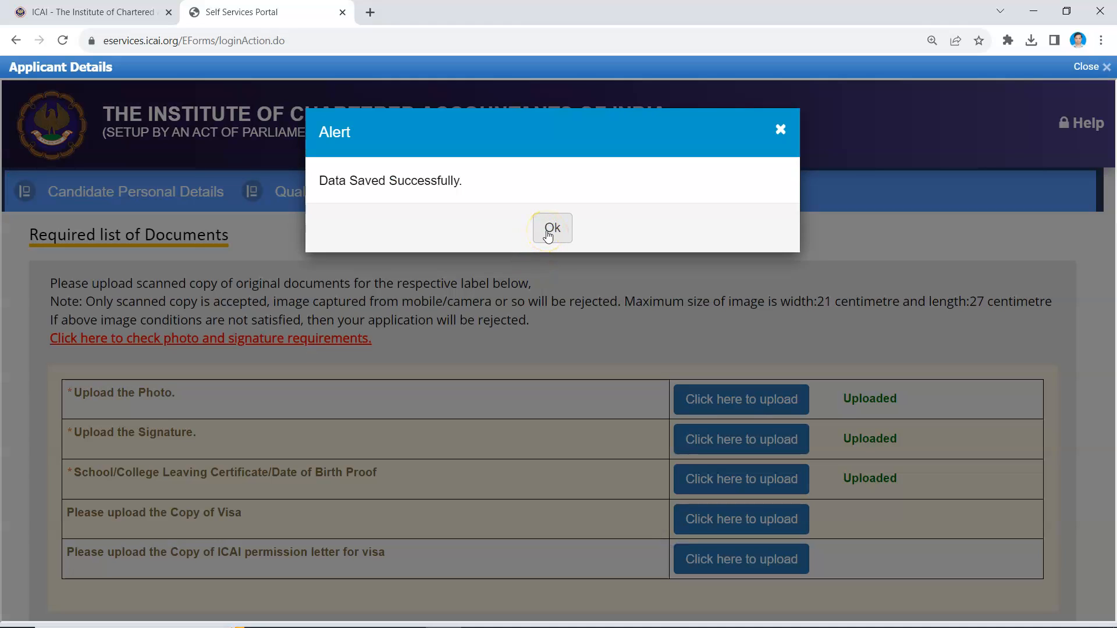
left_click(551, 228)
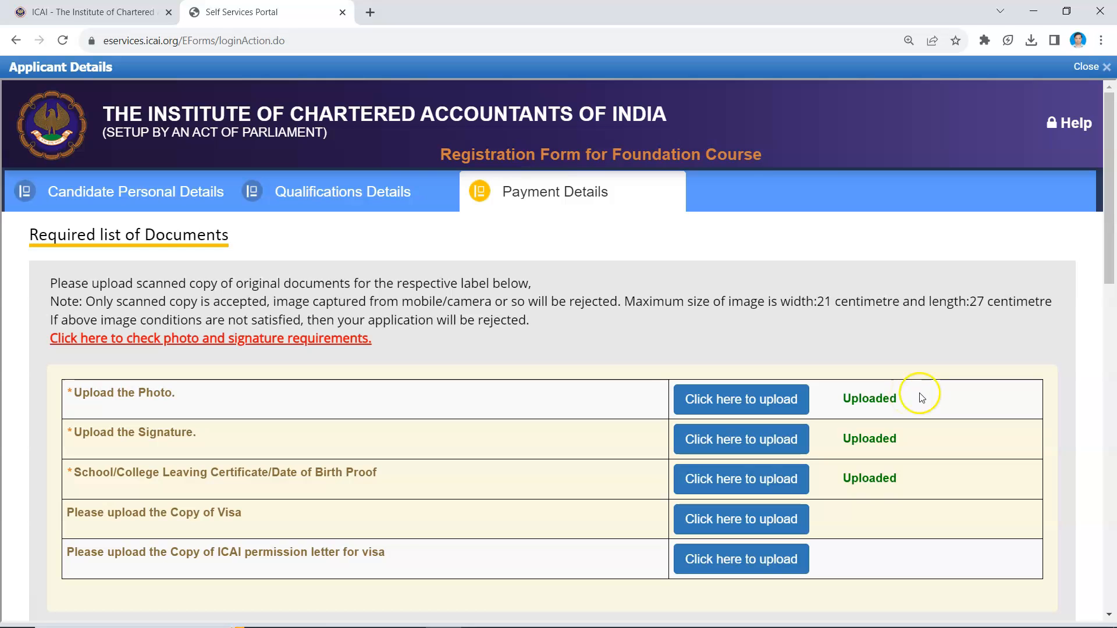
scroll(922, 398, "down", 5)
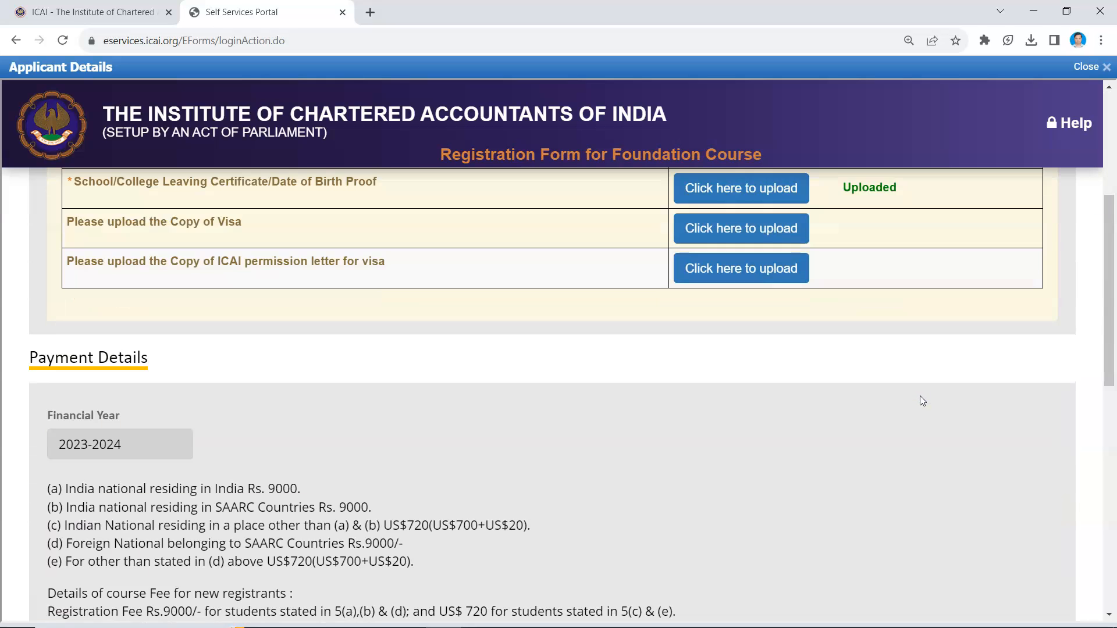
scroll(922, 400, "down", 13)
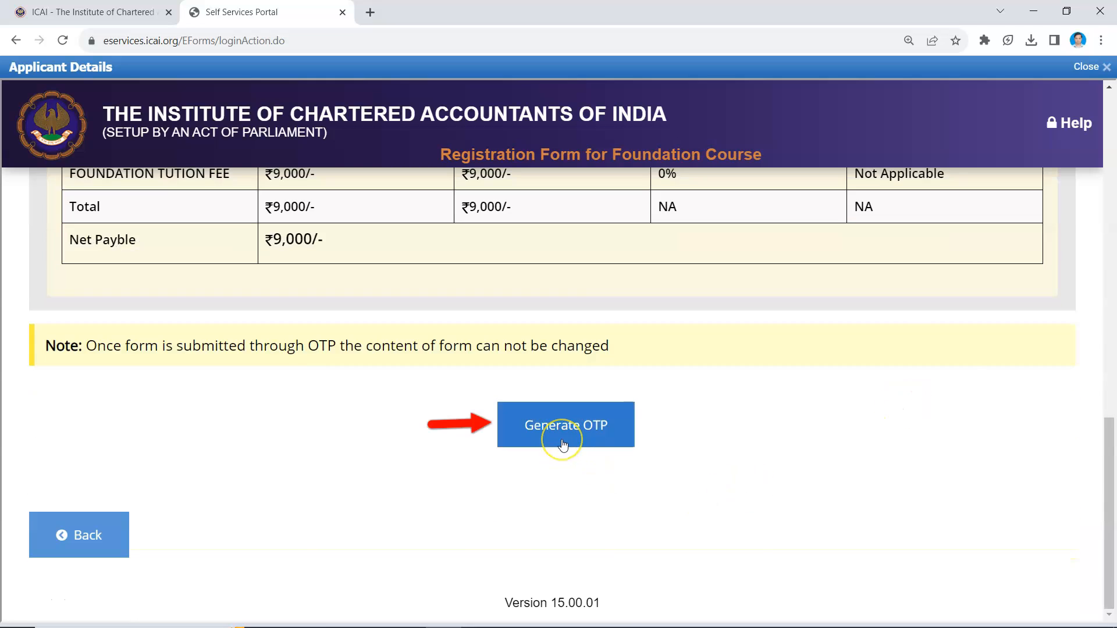
Step: Generate a new OTP for form submission by solving the captcha
left_click(564, 445)
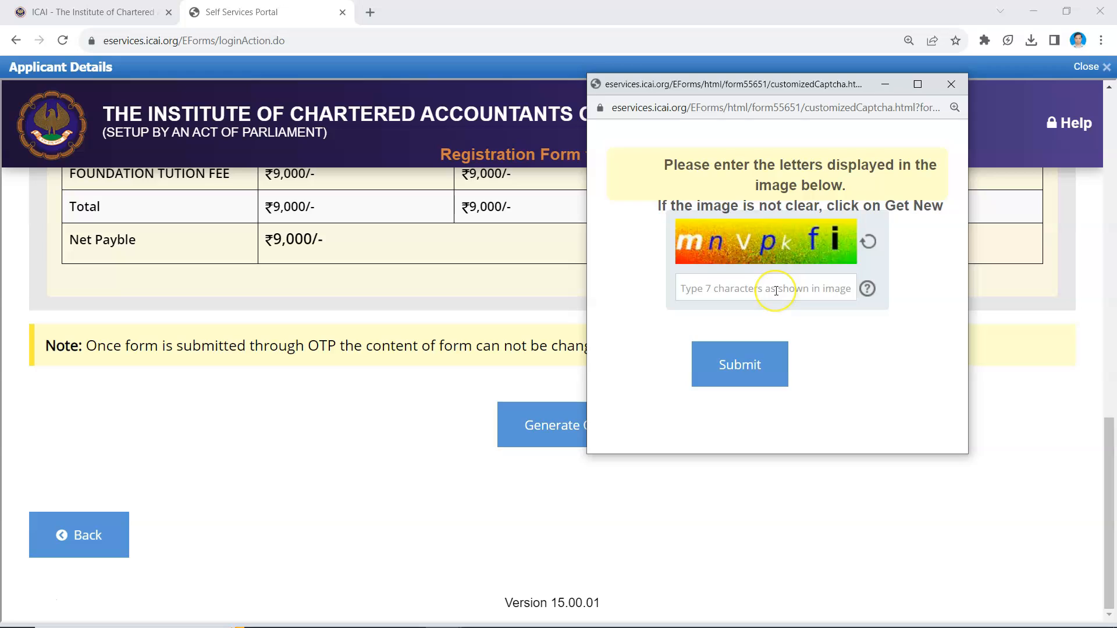
left_click(776, 289)
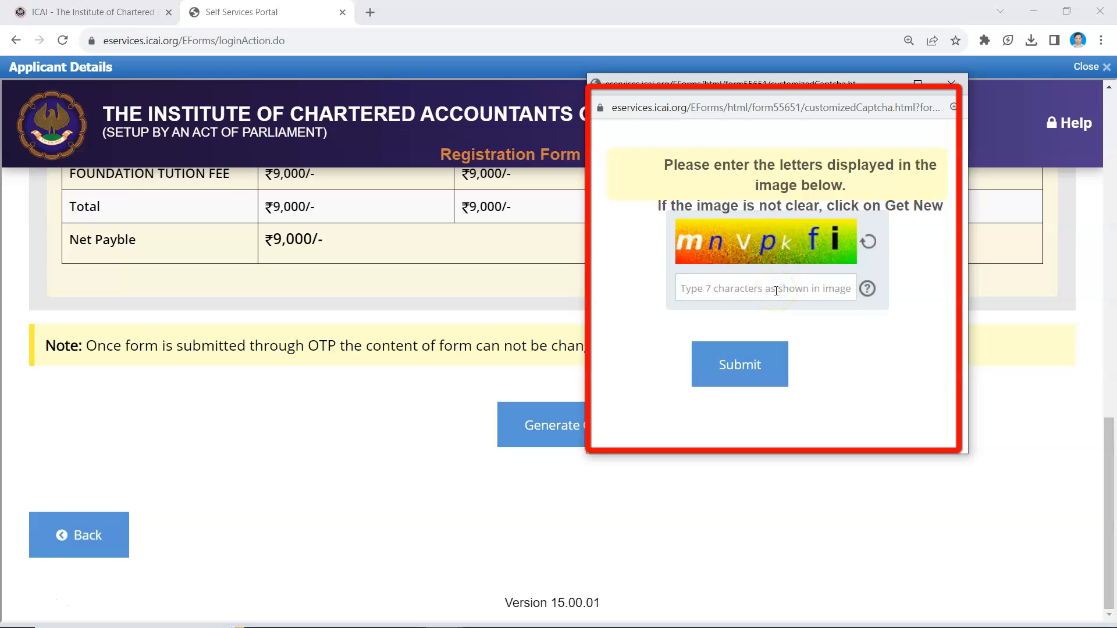
type("X4sCv3a")
left_click(729, 357)
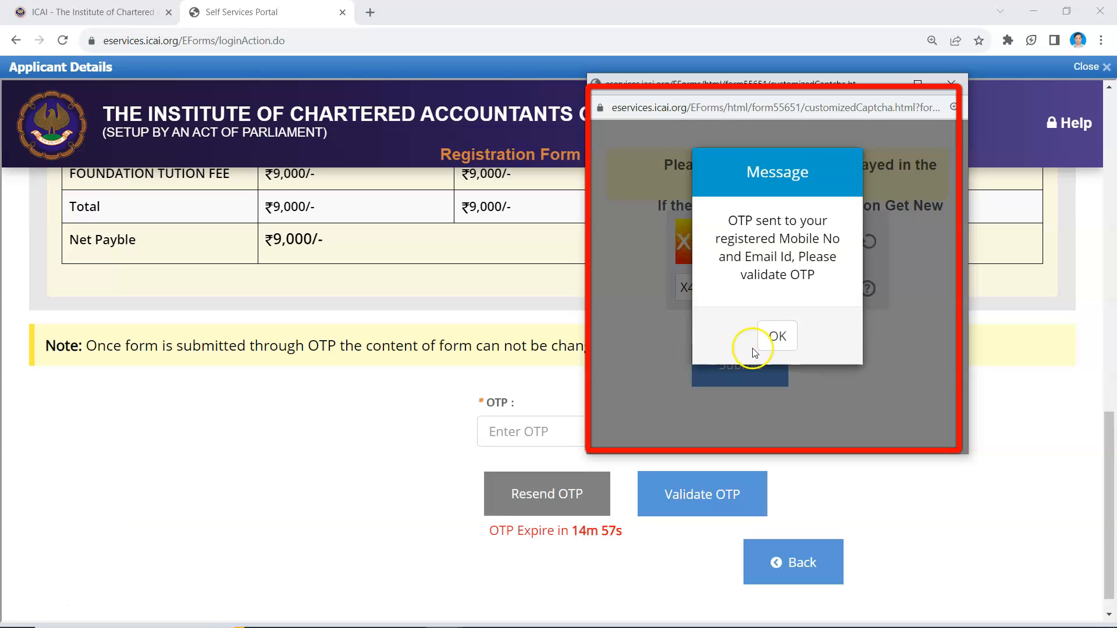
left_click(774, 341)
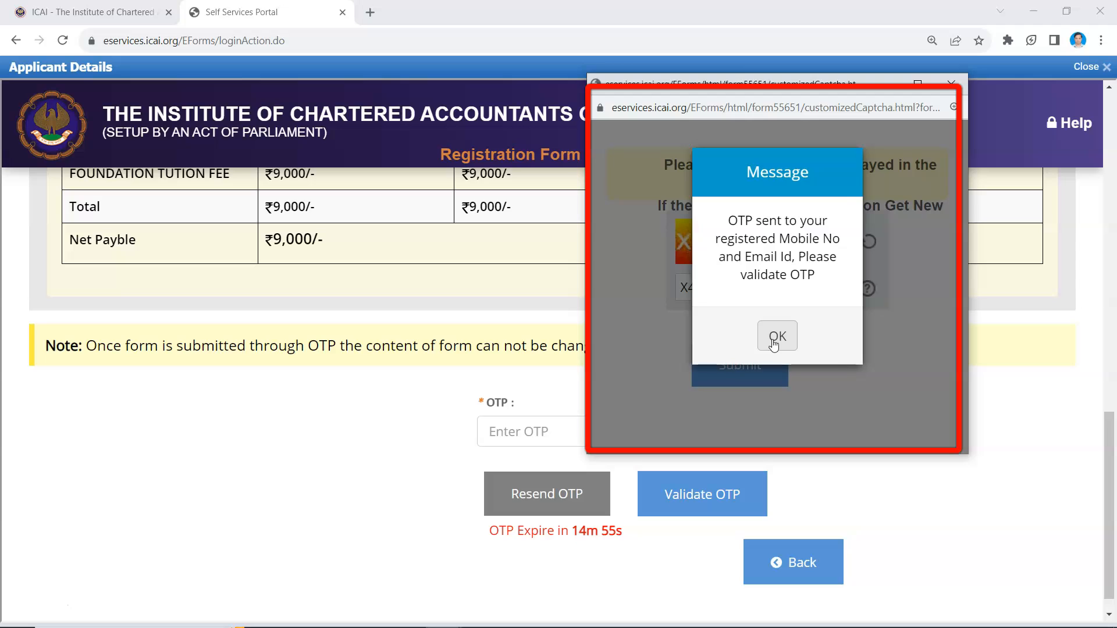
Step: Validate the entered OTP and confirm submitting the form now
left_click(545, 437)
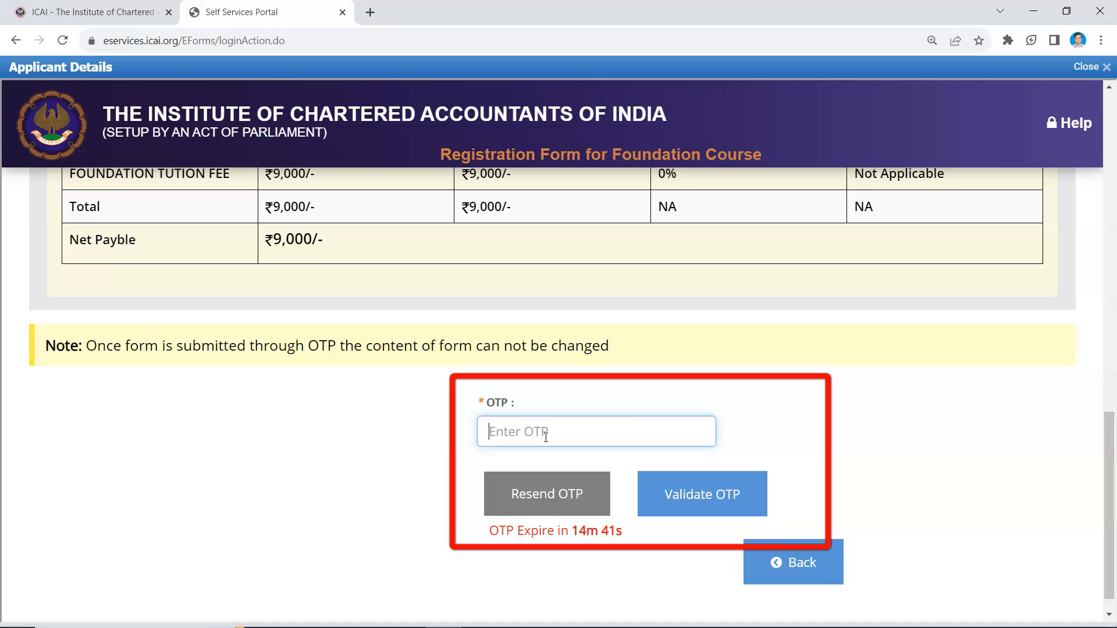
type("******")
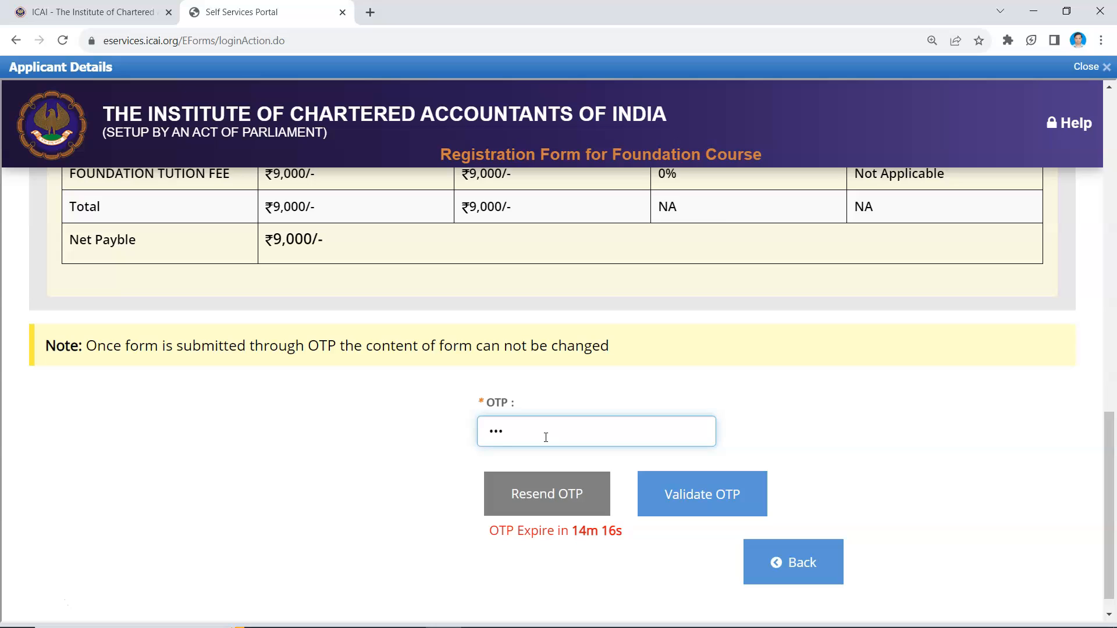
left_click(675, 505)
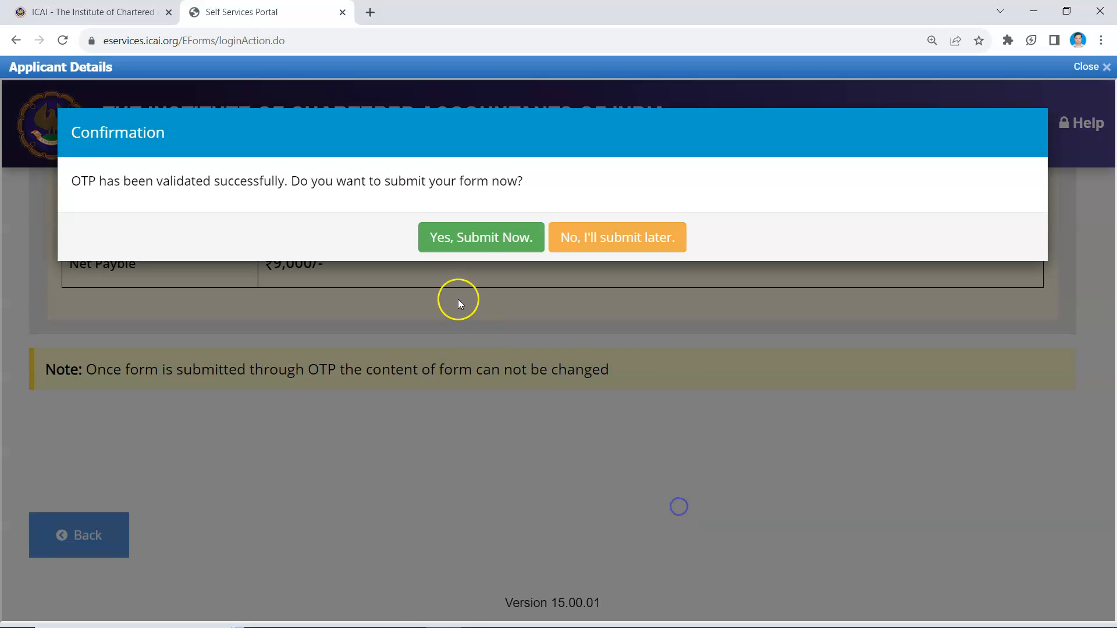
left_click(477, 249)
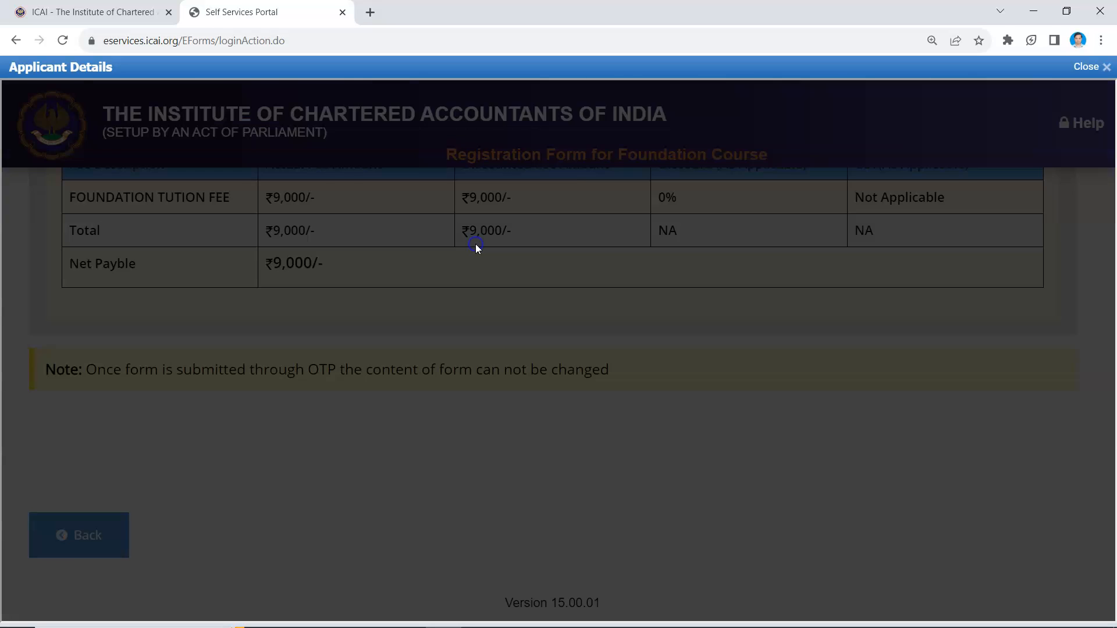
left_click(513, 244)
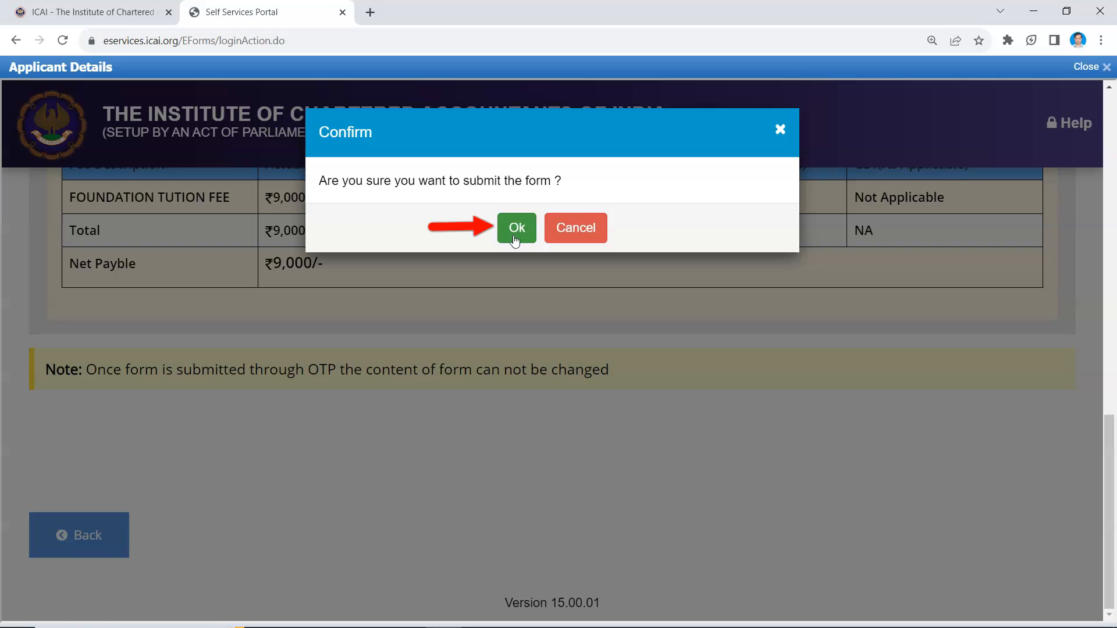
left_click(514, 239)
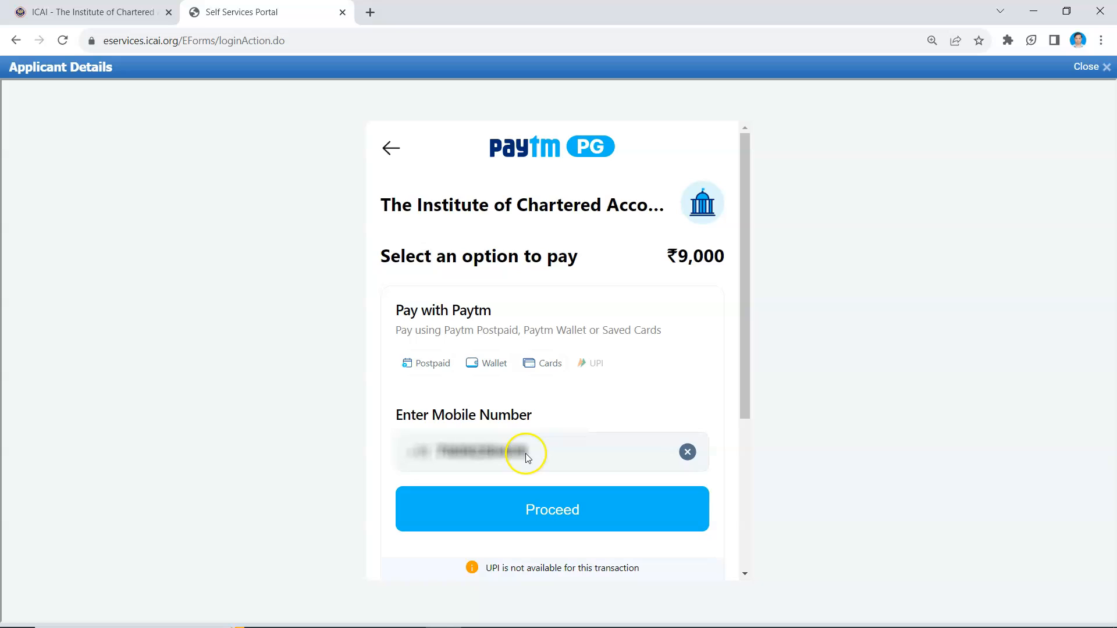
Step: Pay the ₹9,000 fee on Paytm by entering a mobile number and verifying the payment OTP
left_click(687, 455)
left_click(570, 445)
left_click(553, 509)
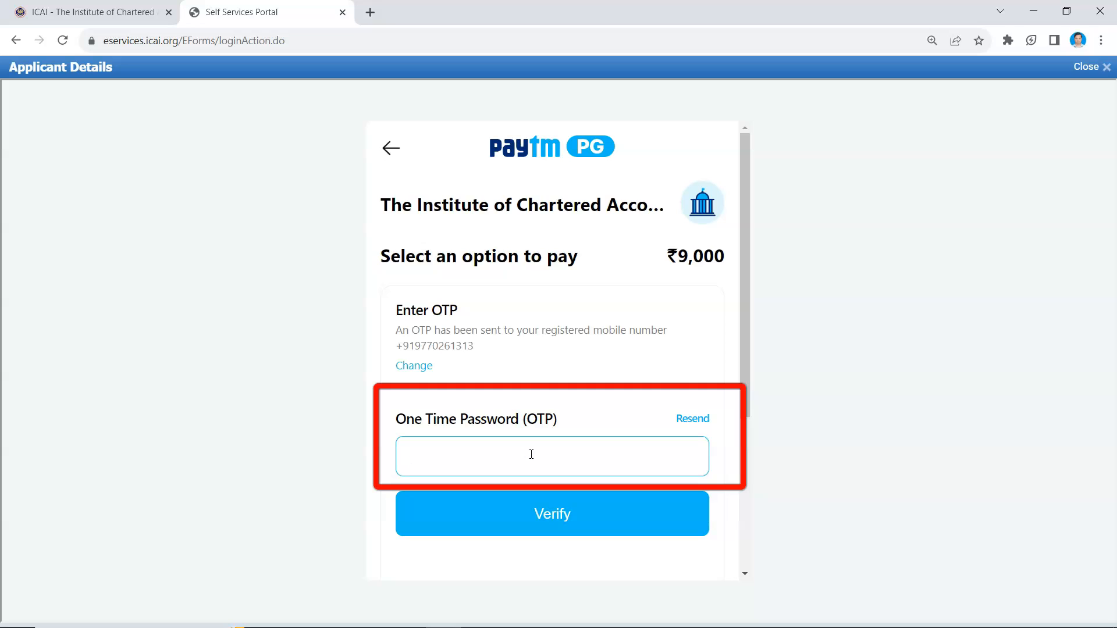
left_click(554, 512)
left_click(593, 524)
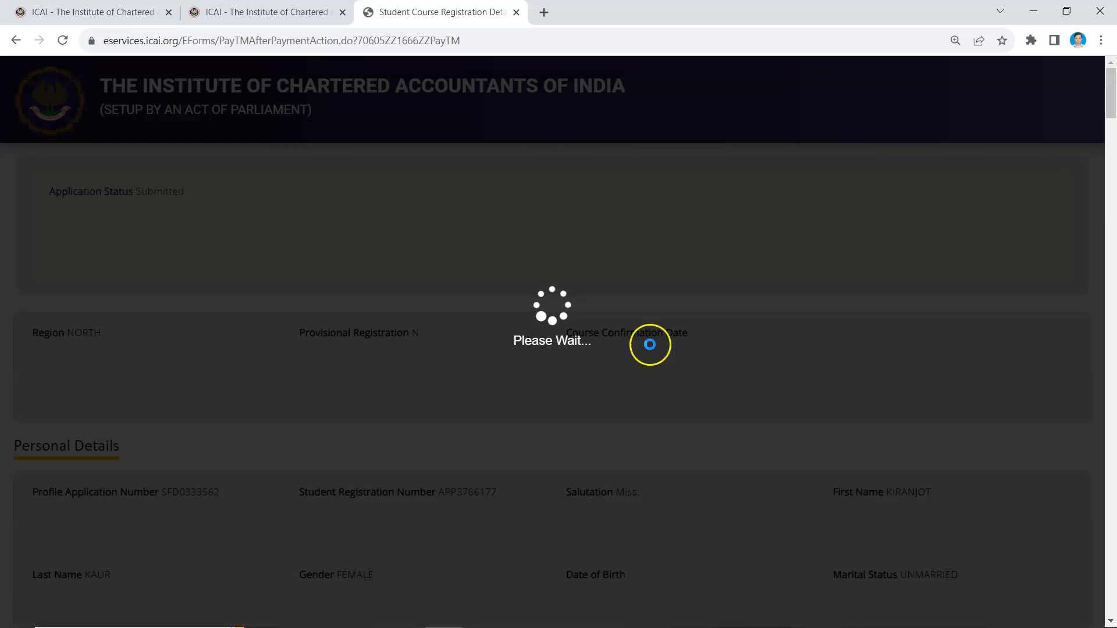
Step: Return to the Self Service Portal from icai.org and open the Fee Payment Receipt section
left_click(517, 13)
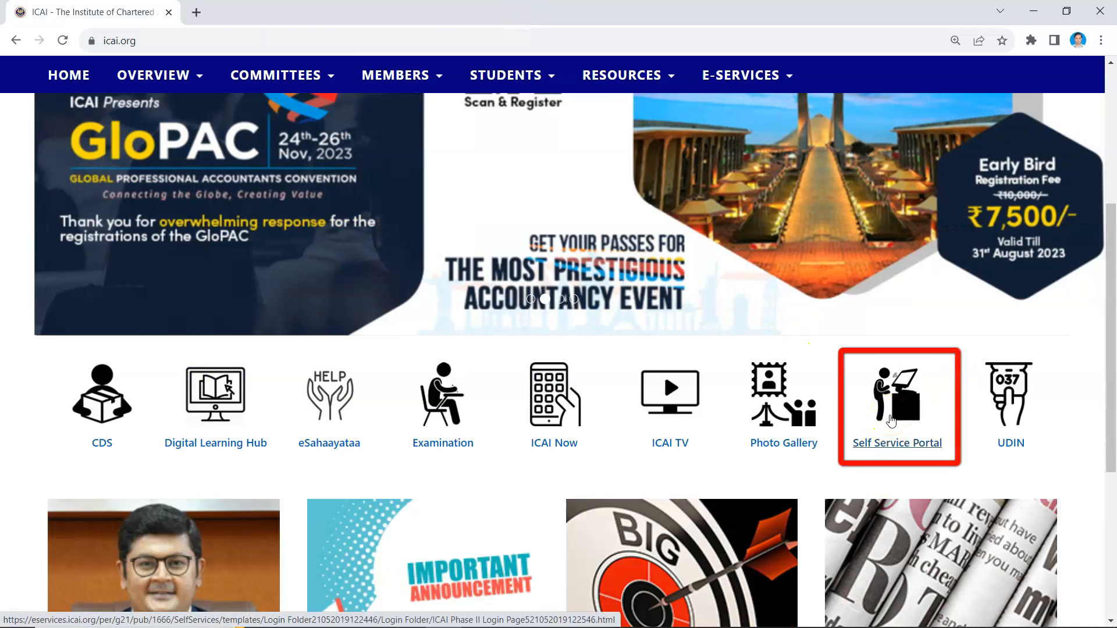
left_click(892, 418)
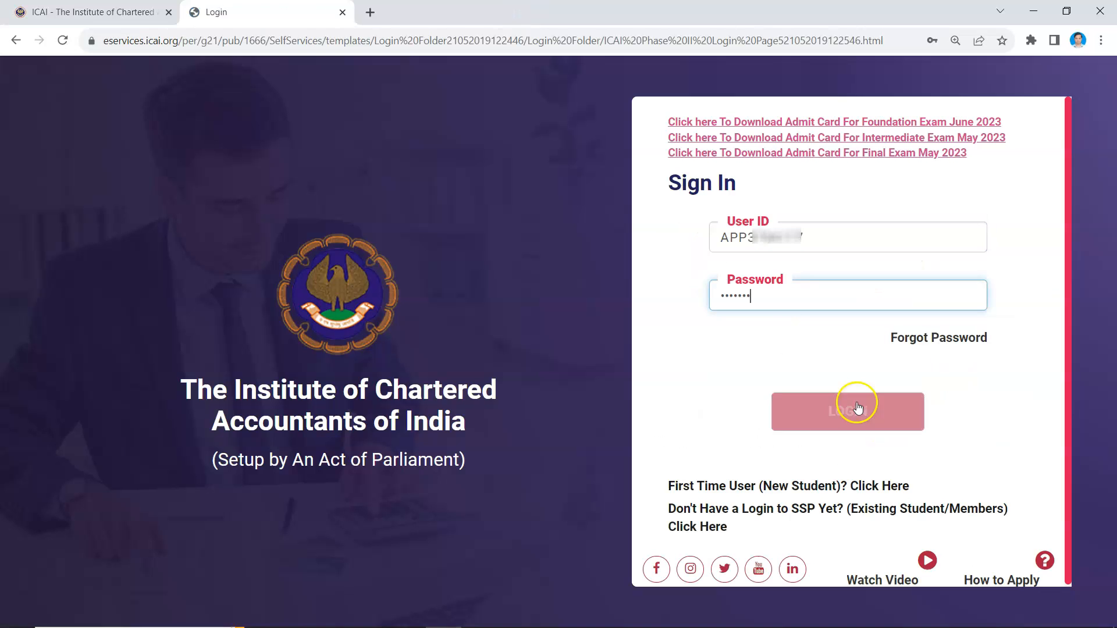
left_click(856, 404)
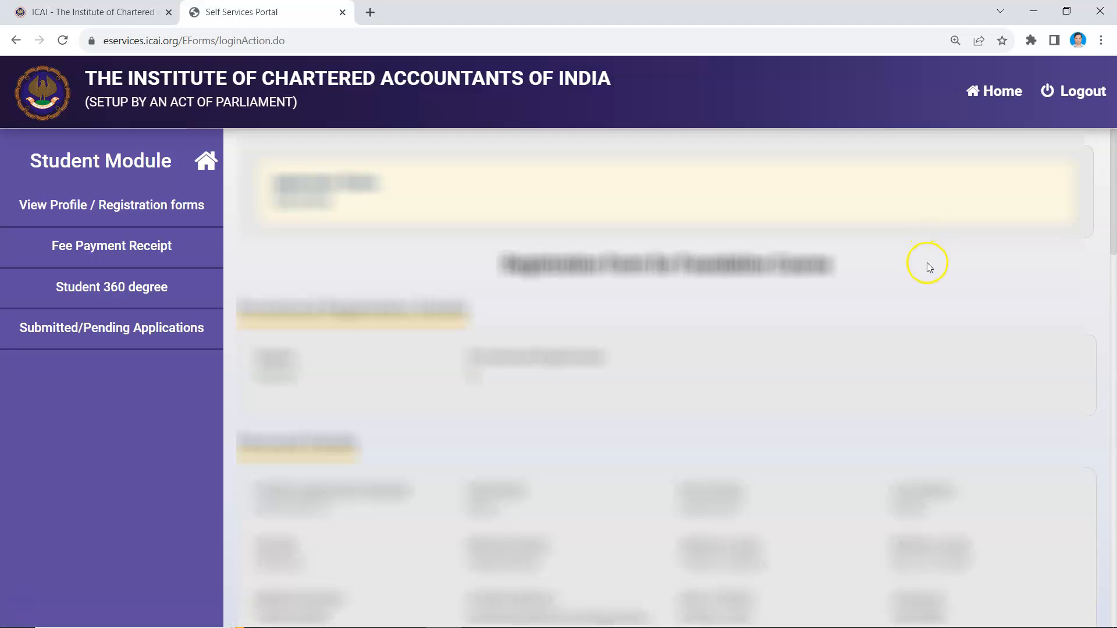
scroll(928, 264, "down", 10)
scroll(928, 267, "down", 15)
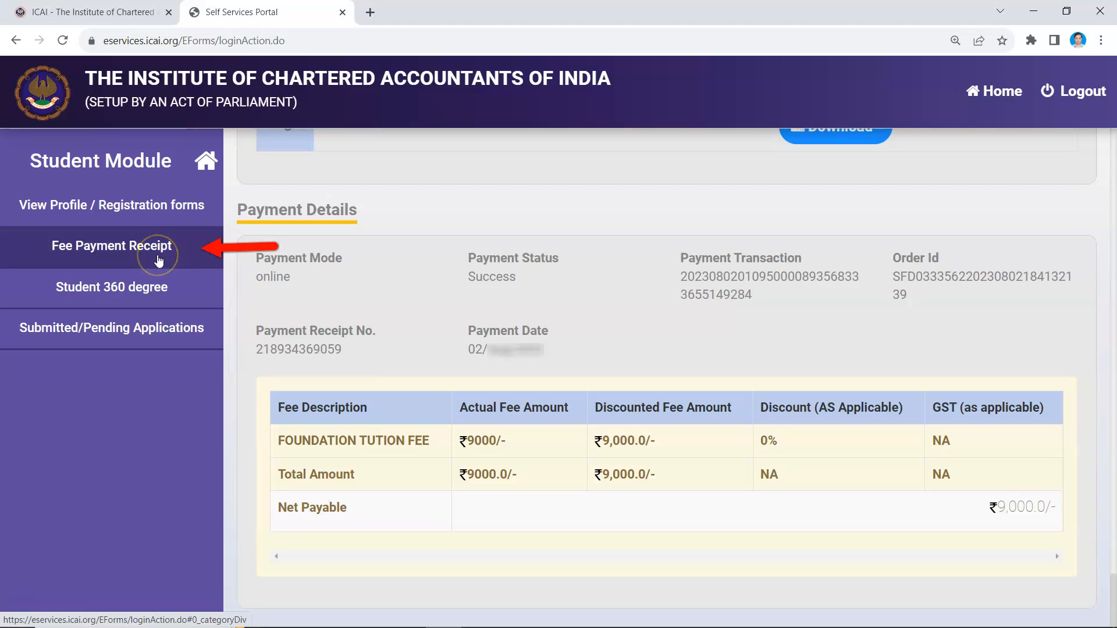
left_click(183, 251)
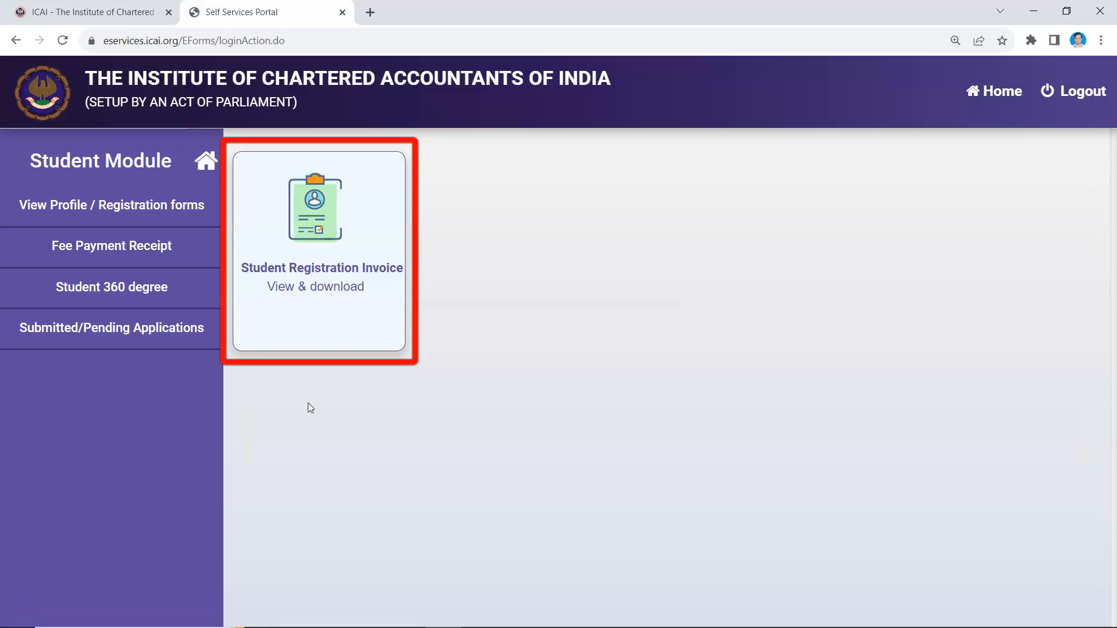
Step: Download the Student Registration Invoice receipt PDF and open it
left_click(327, 288)
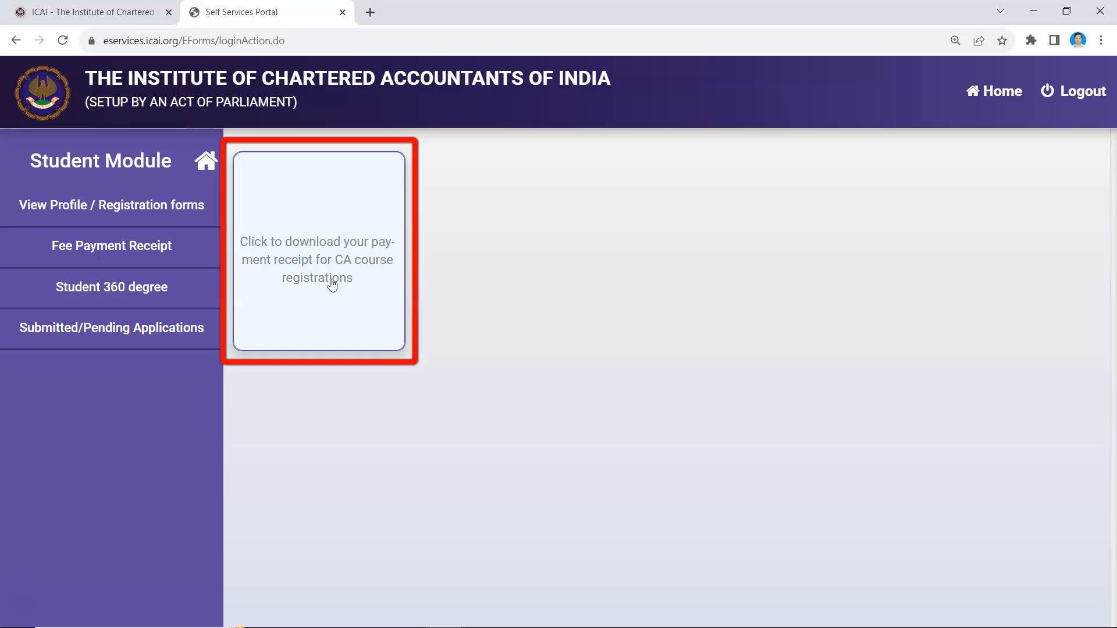
left_click(332, 284)
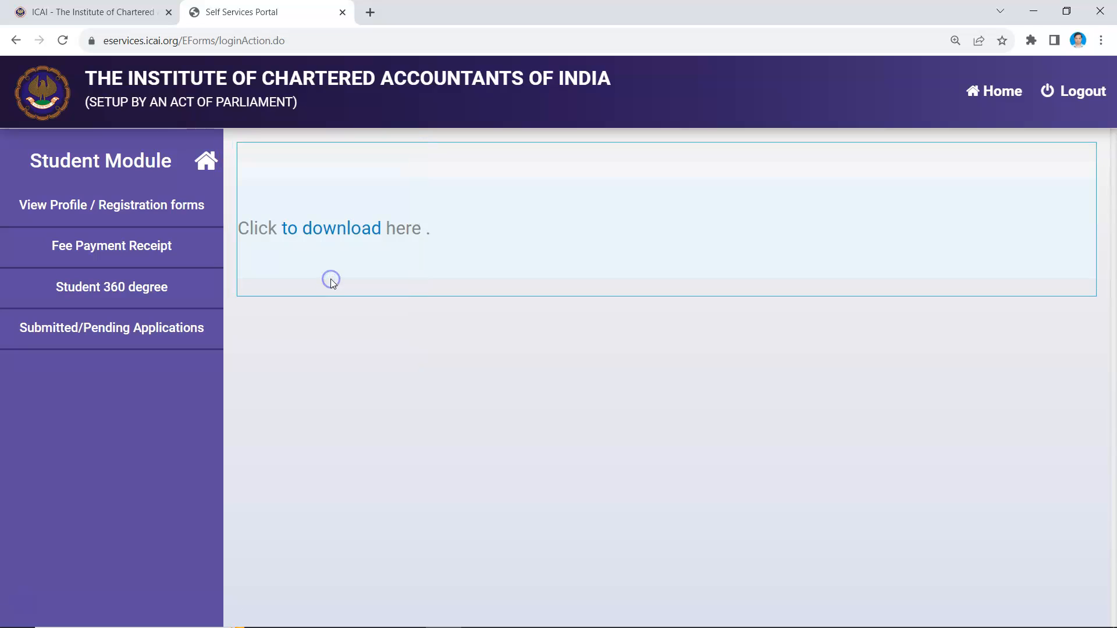
left_click(328, 233)
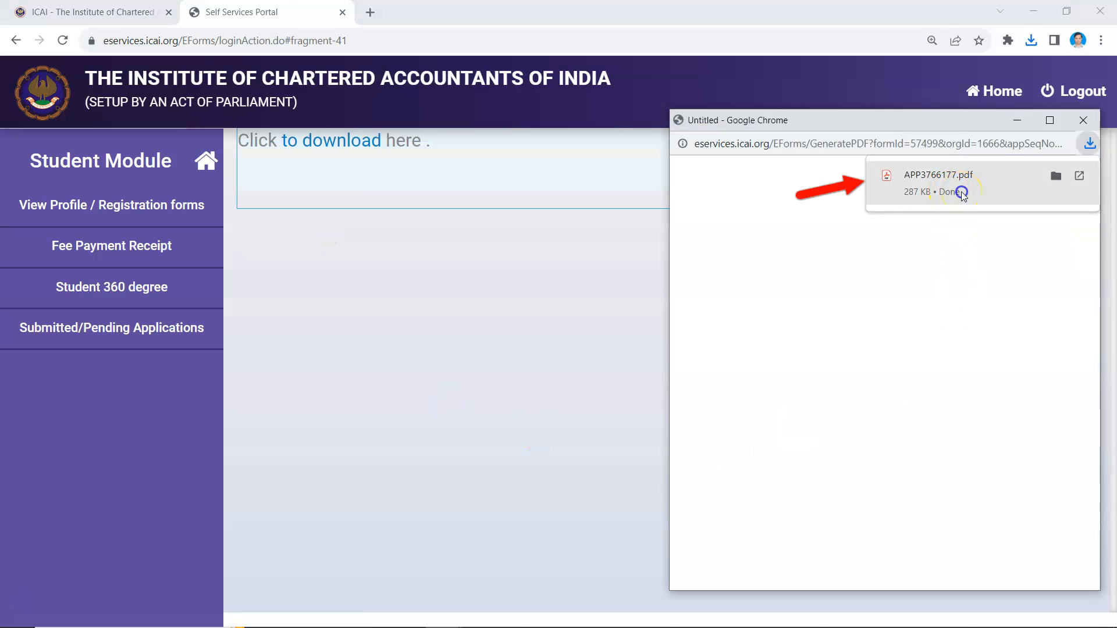
left_click(961, 194)
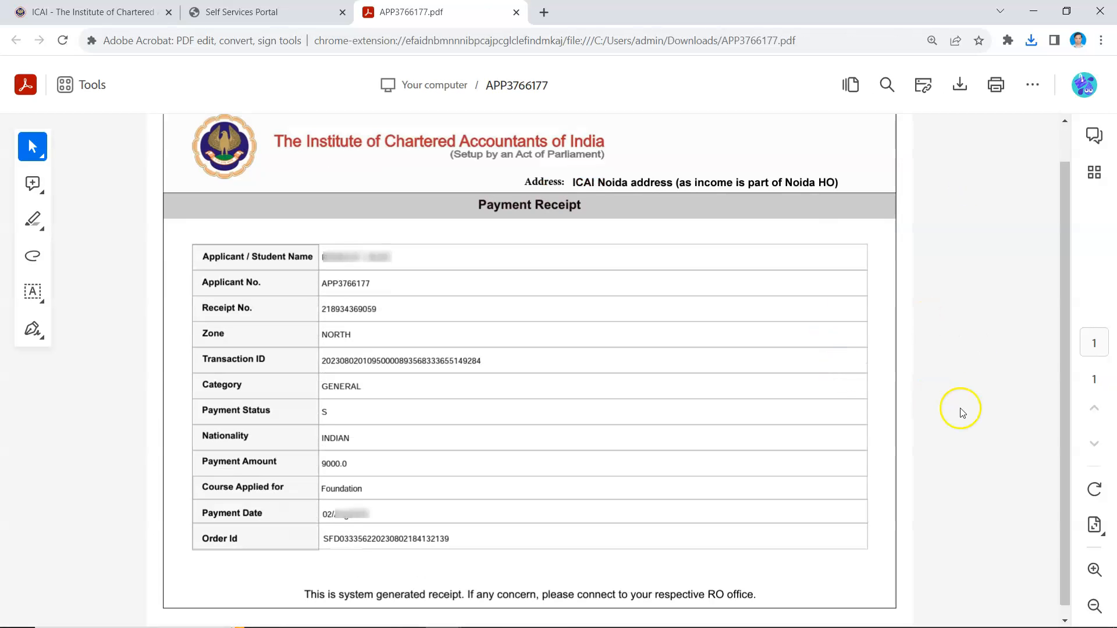
Step: Close the receipt PDF and return to the portal dashboard
key("ctrl+w")
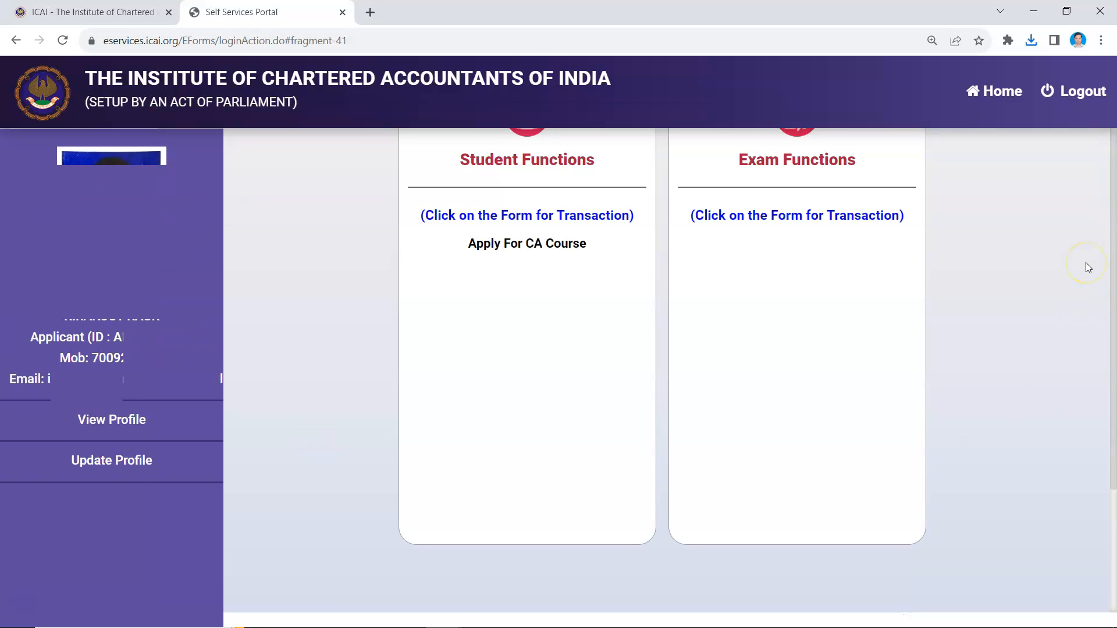
left_click(1115, 396)
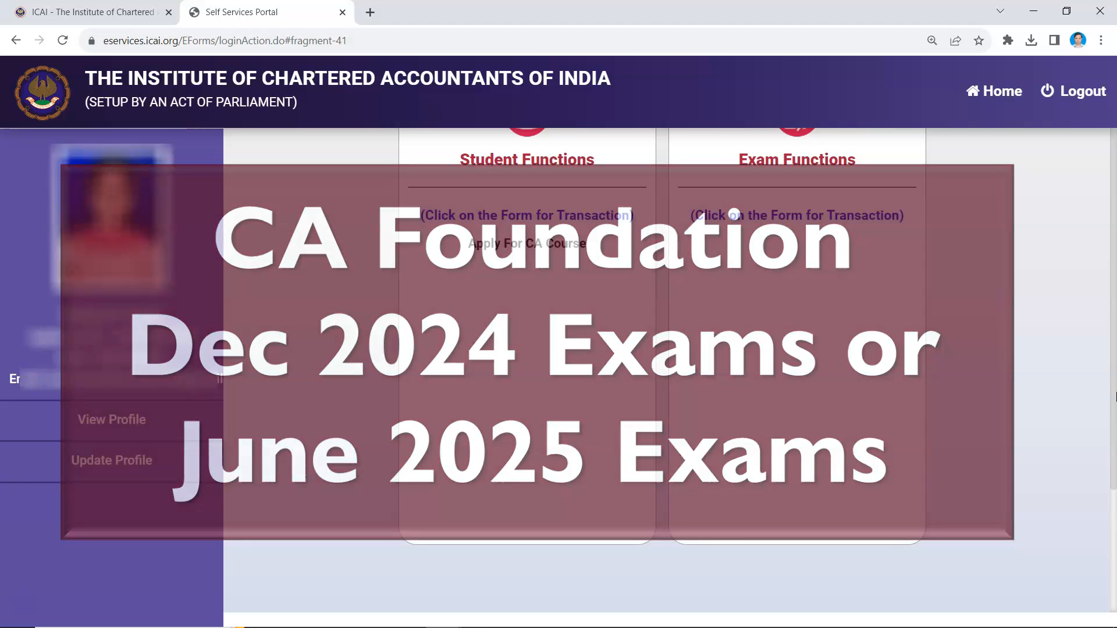
left_click(1099, 442)
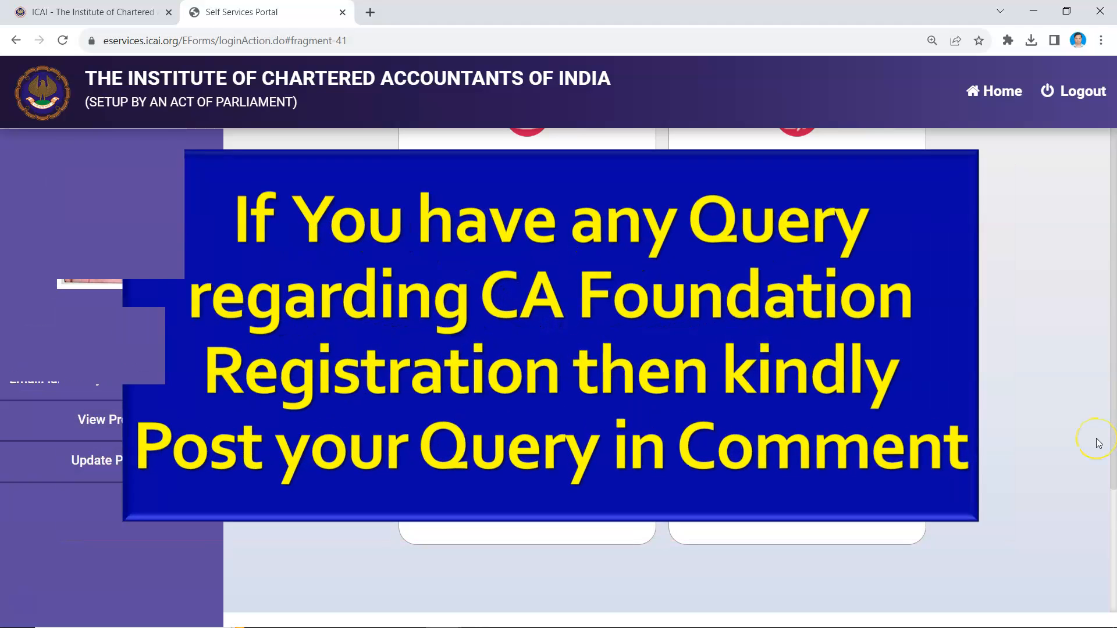